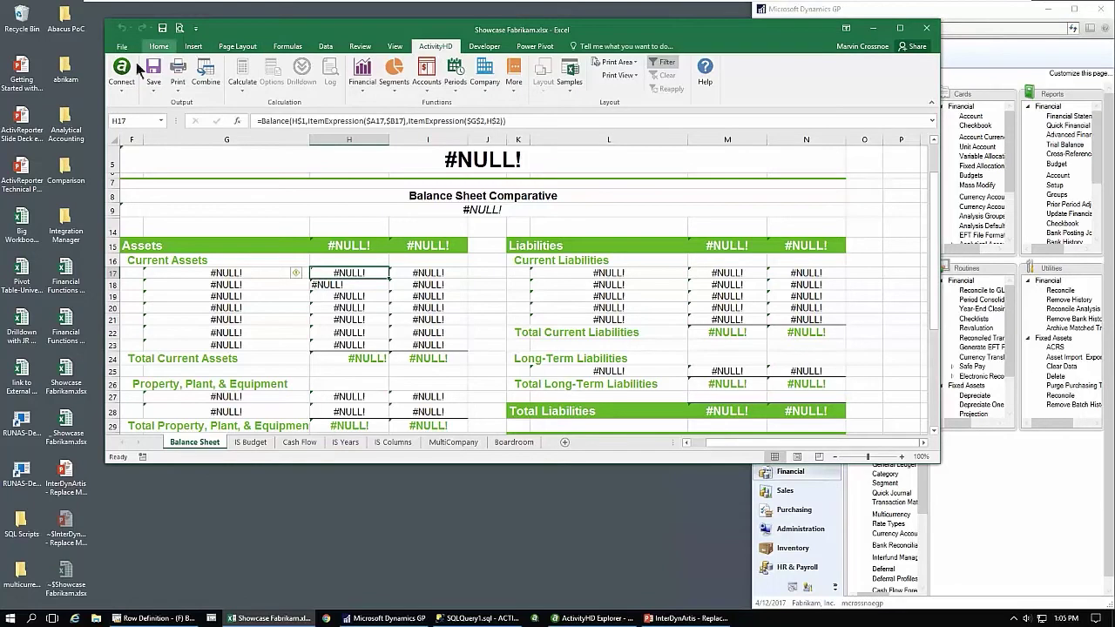
Connect the workbook to the Fabrikam data using the April 2017 answers and move its window closer to the desktop corner.
{"action": "left_click", "coordinate": [124, 88]}
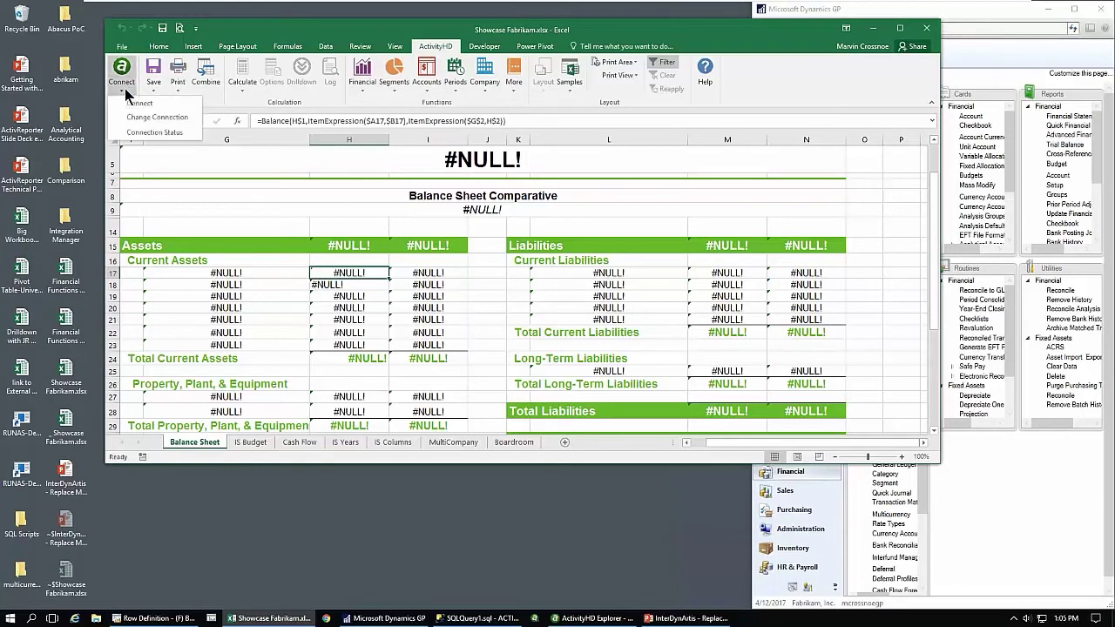
{"action": "left_click", "coordinate": [139, 103]}
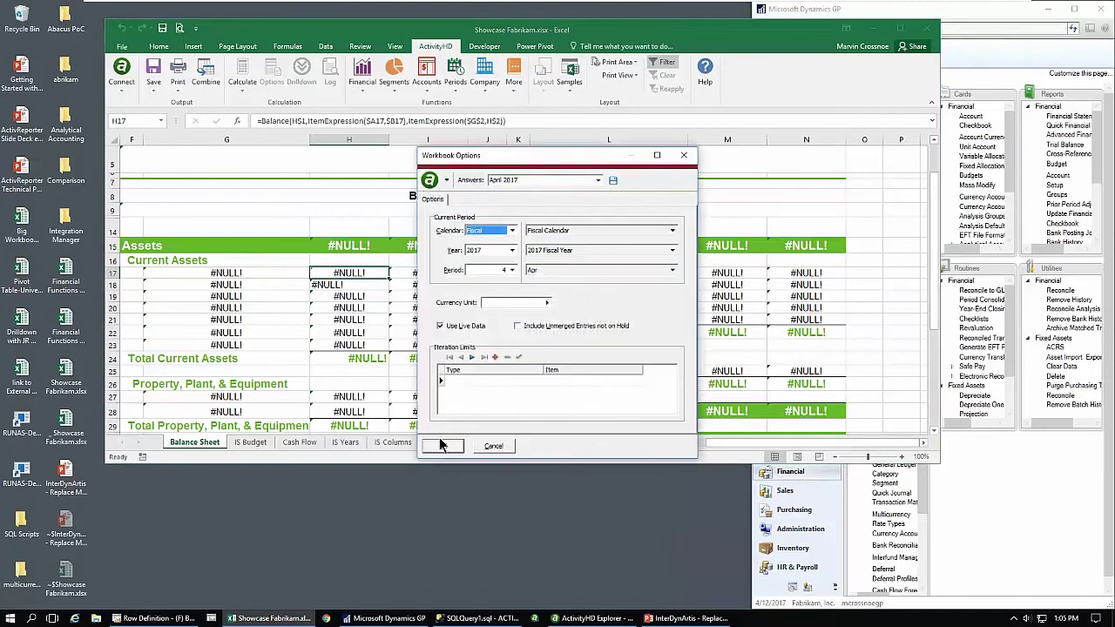
{"action": "left_click", "coordinate": [442, 447]}
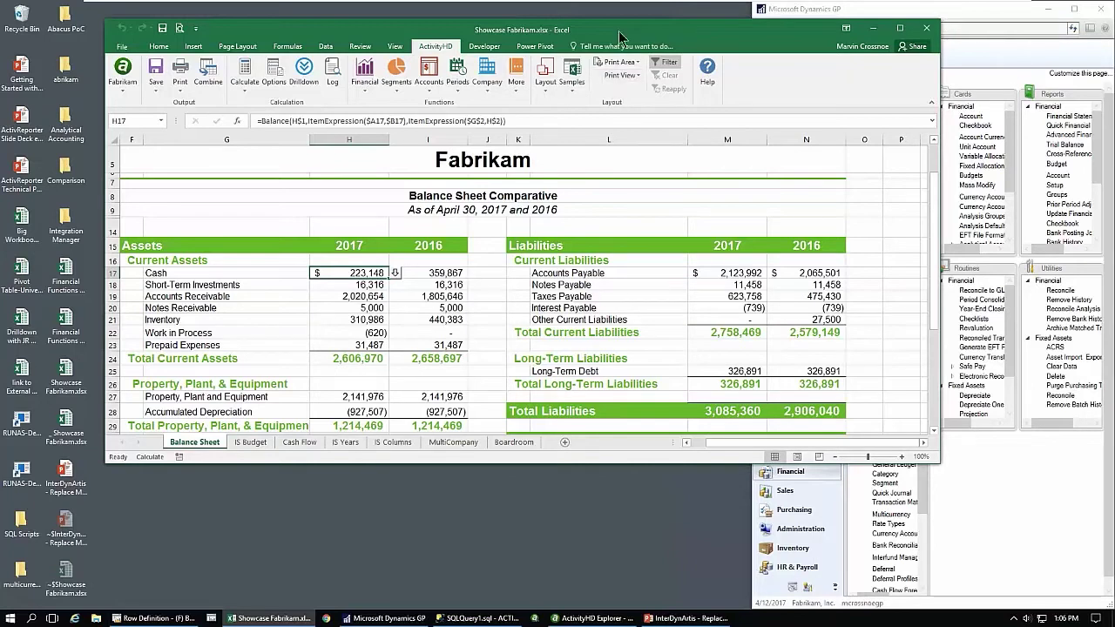
{"action": "left_click_drag", "start_coordinate": [617, 37], "coordinate": [518, 27]}
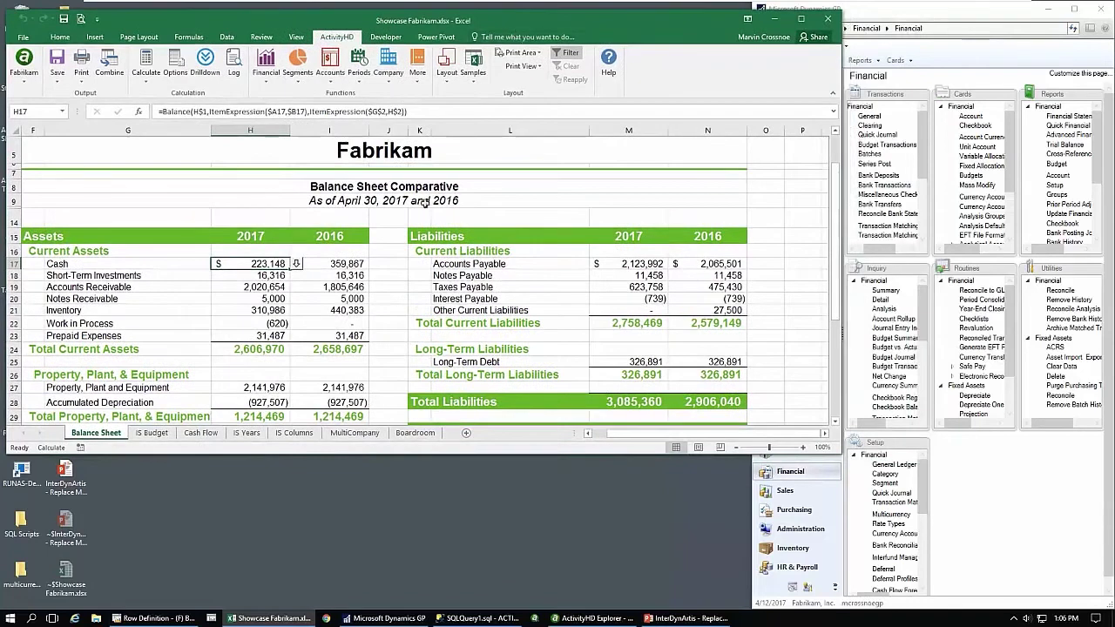
Drill down into the 2017 Cash balance and open the Cash - Payroll entry 2017 - 3267 - 3.
{"action": "left_click", "coordinate": [296, 266]}
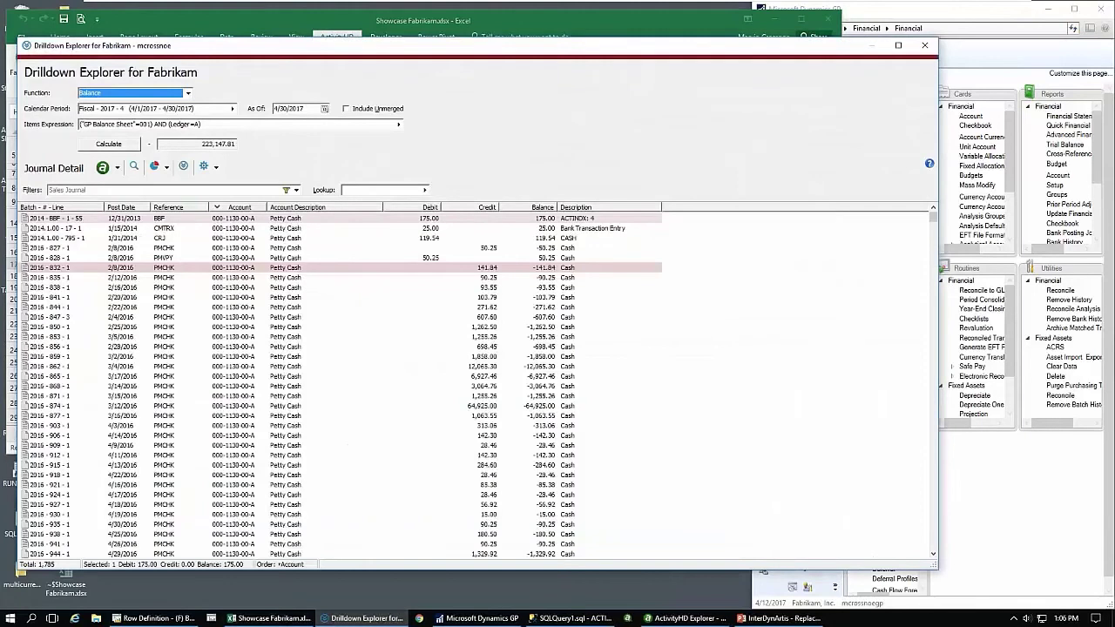
{"action": "left_click", "coordinate": [266, 317]}
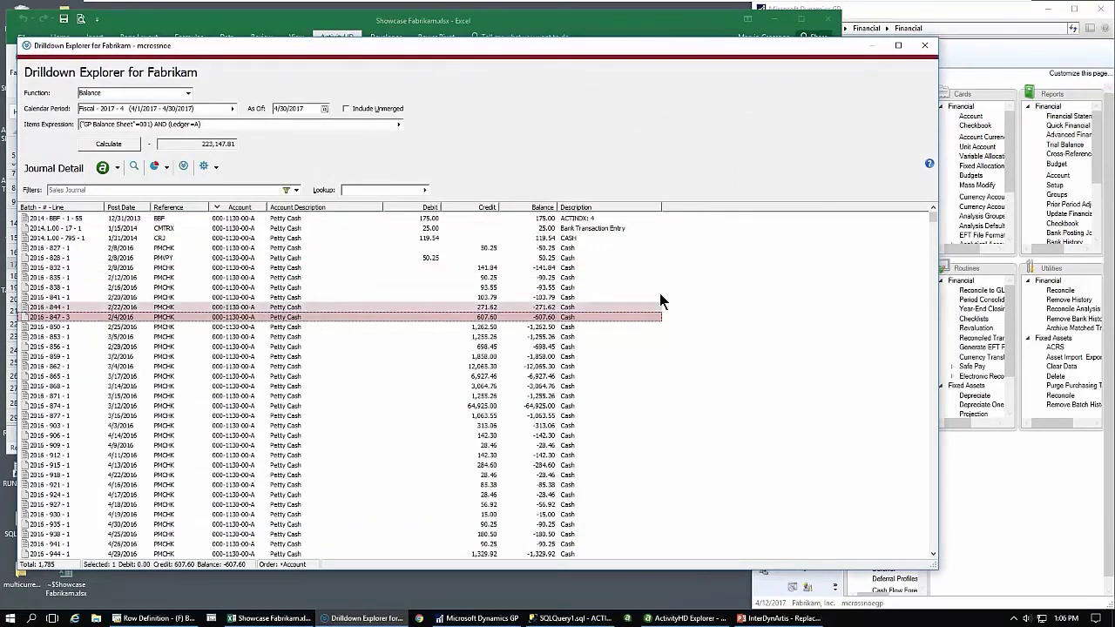
{"action": "left_click_drag", "start_coordinate": [932, 244], "coordinate": [897, 439]}
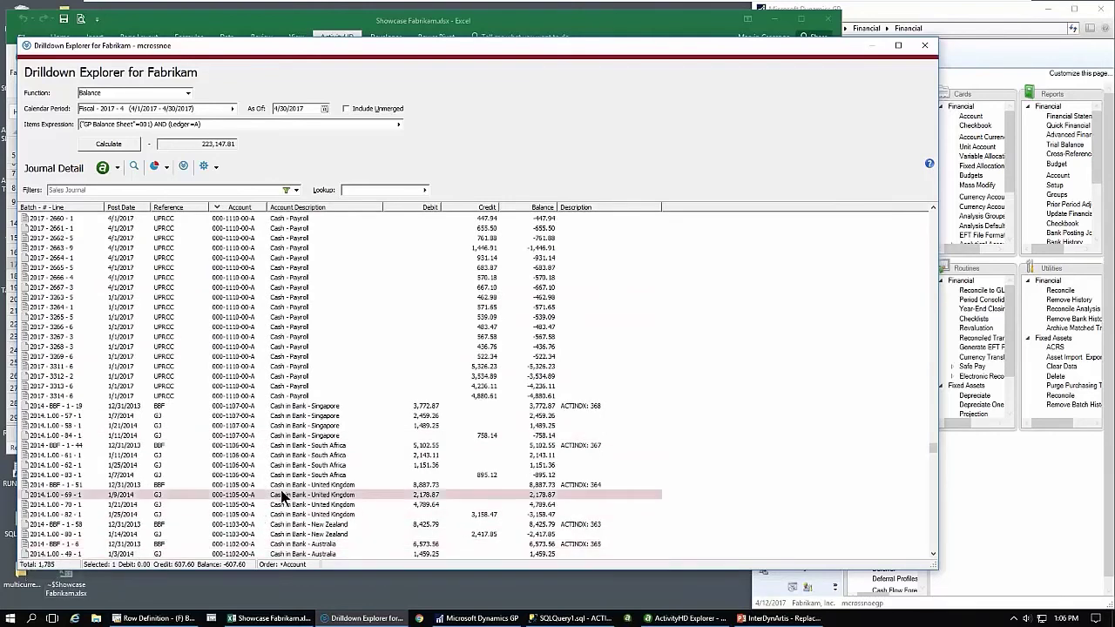
{"action": "left_click", "coordinate": [311, 336]}
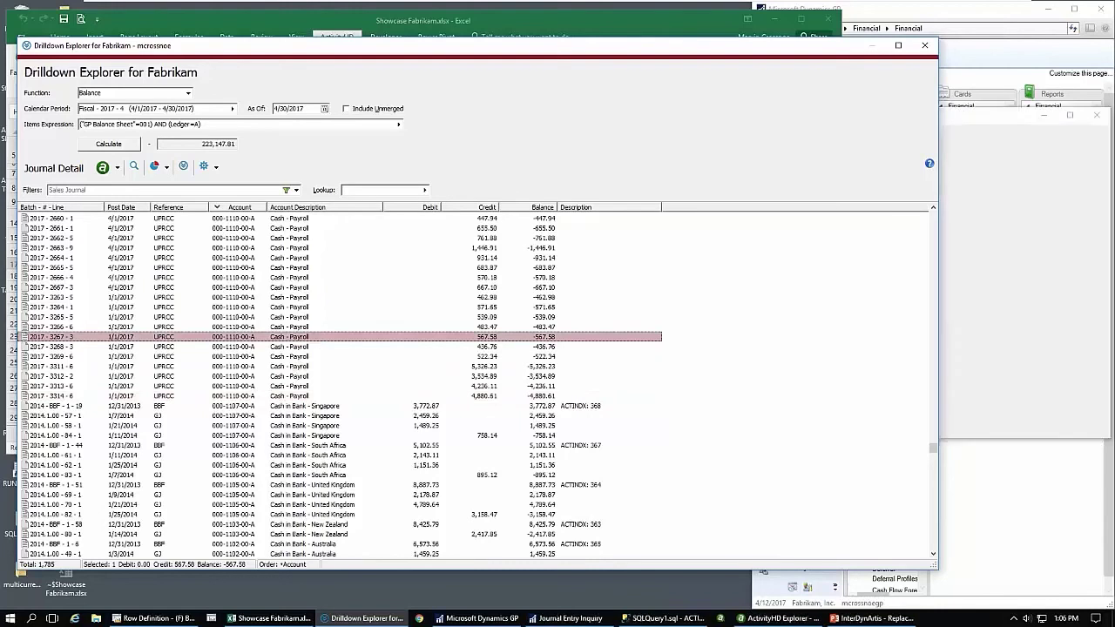
Examine the 000-1110-00 distribution in the journal entry inquiry and open the entry's source document.
{"action": "left_click", "coordinate": [957, 115]}
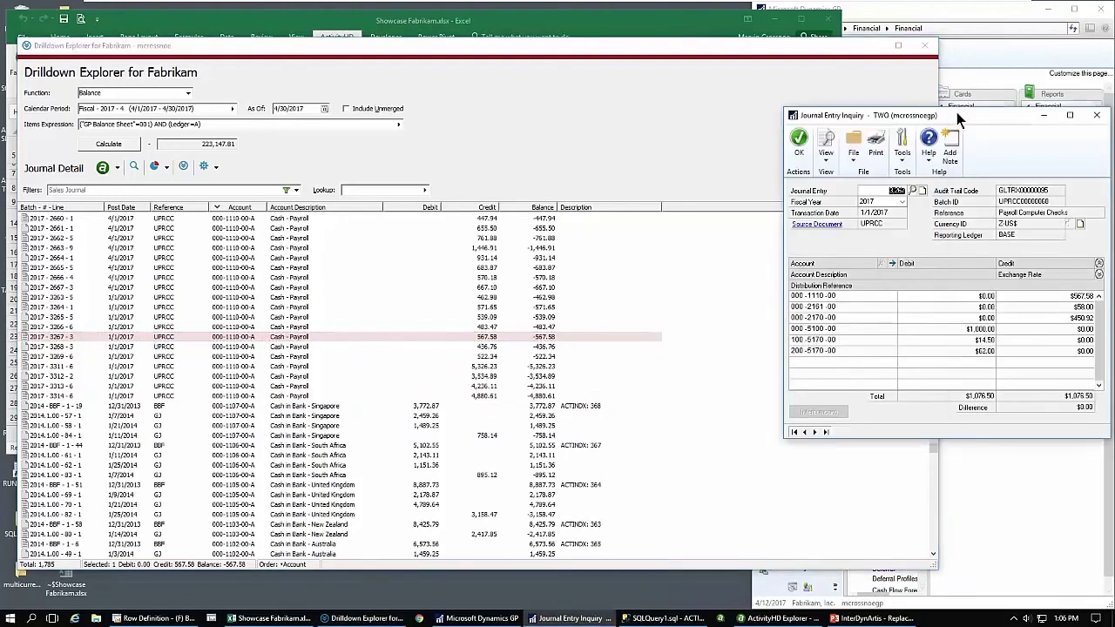
{"action": "left_click", "coordinate": [918, 297]}
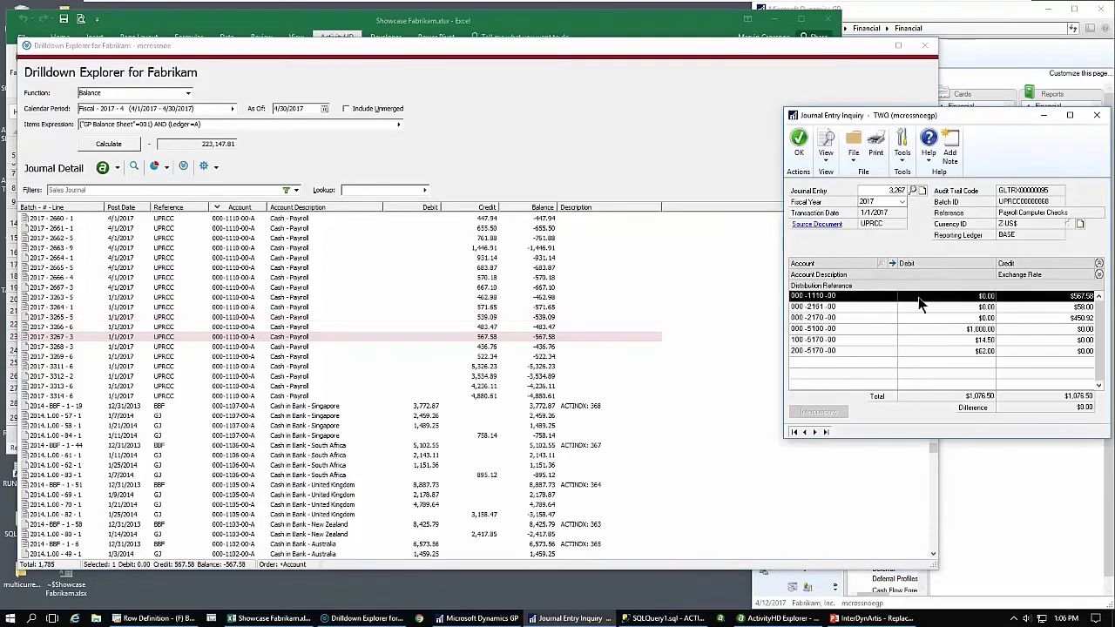
{"action": "left_click", "coordinate": [817, 227]}
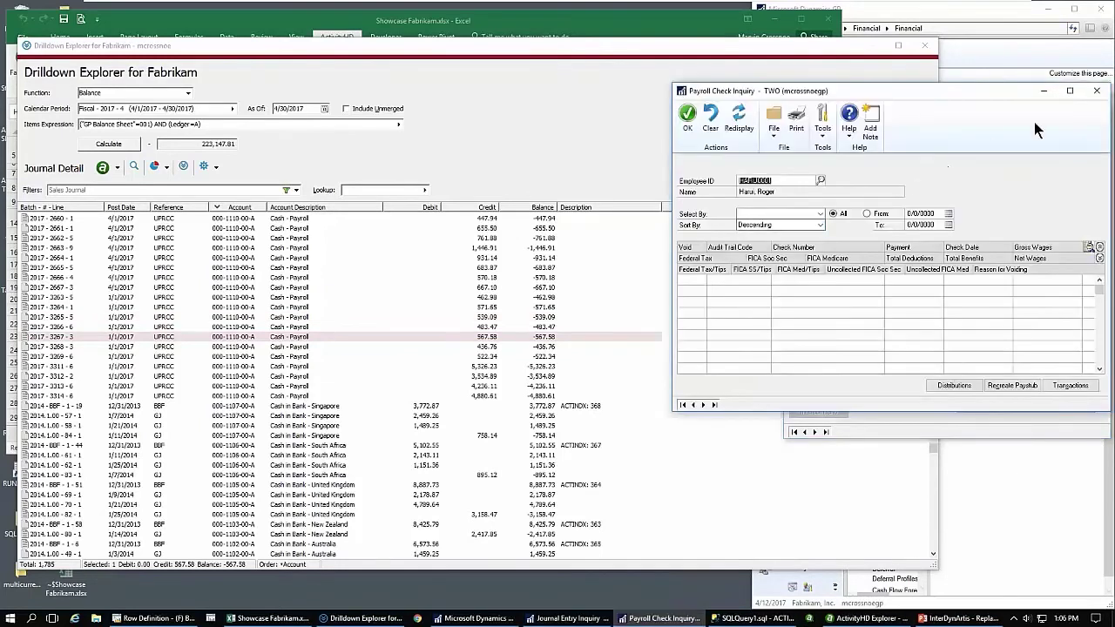
Close the payroll check and journal entry inquiries as well as the Cash drilldown.
{"action": "left_click", "coordinate": [1096, 91]}
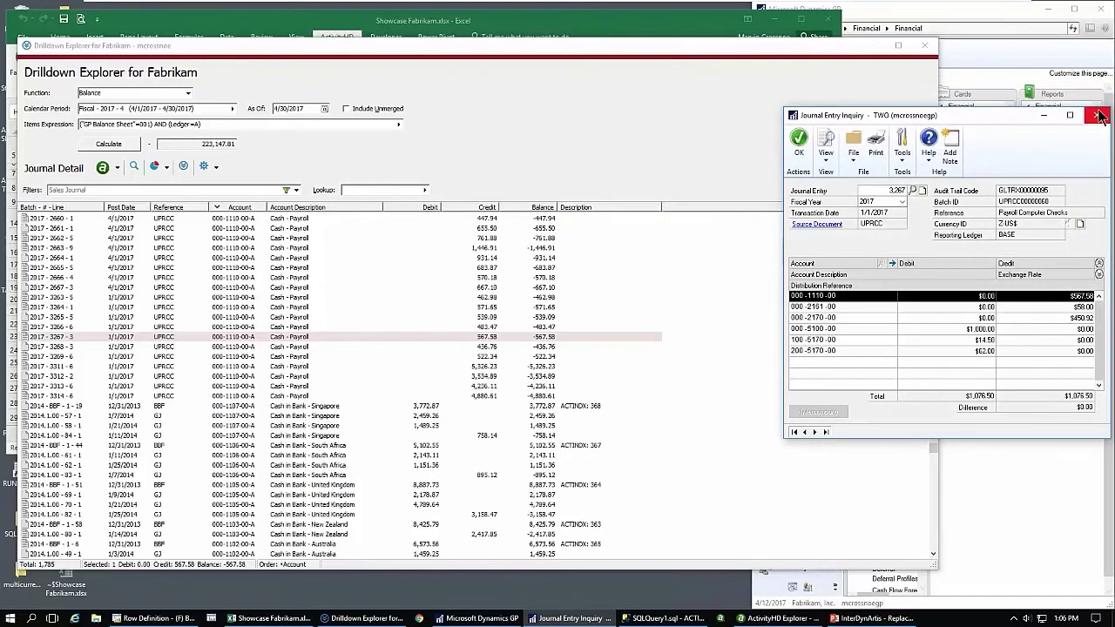
{"action": "left_click", "coordinate": [1097, 115]}
{"action": "left_click", "coordinate": [625, 49]}
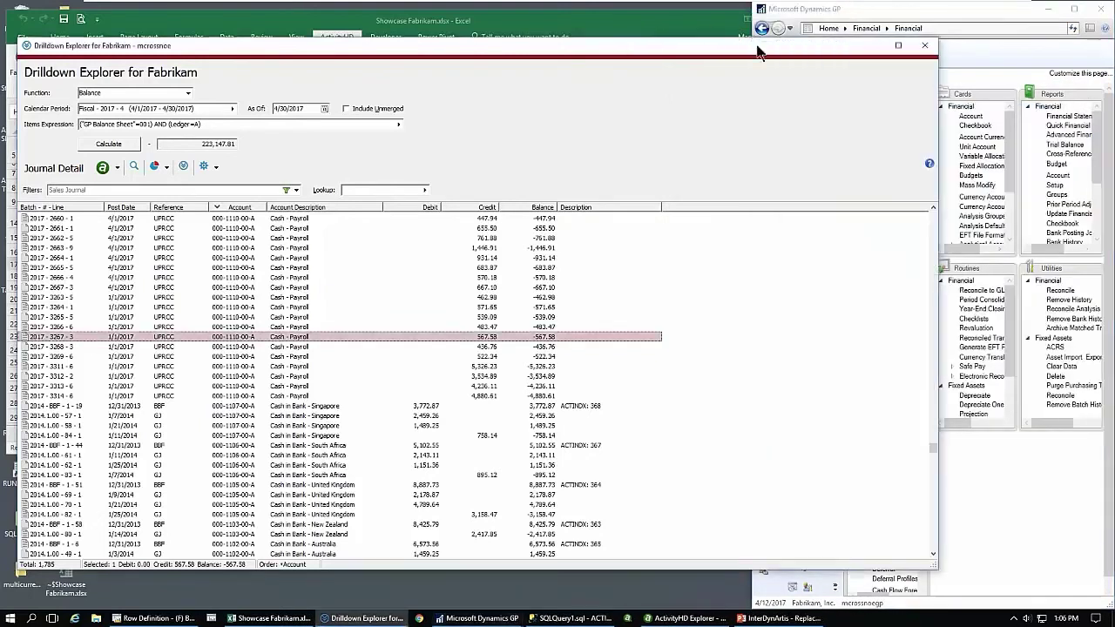
{"action": "left_click", "coordinate": [924, 44]}
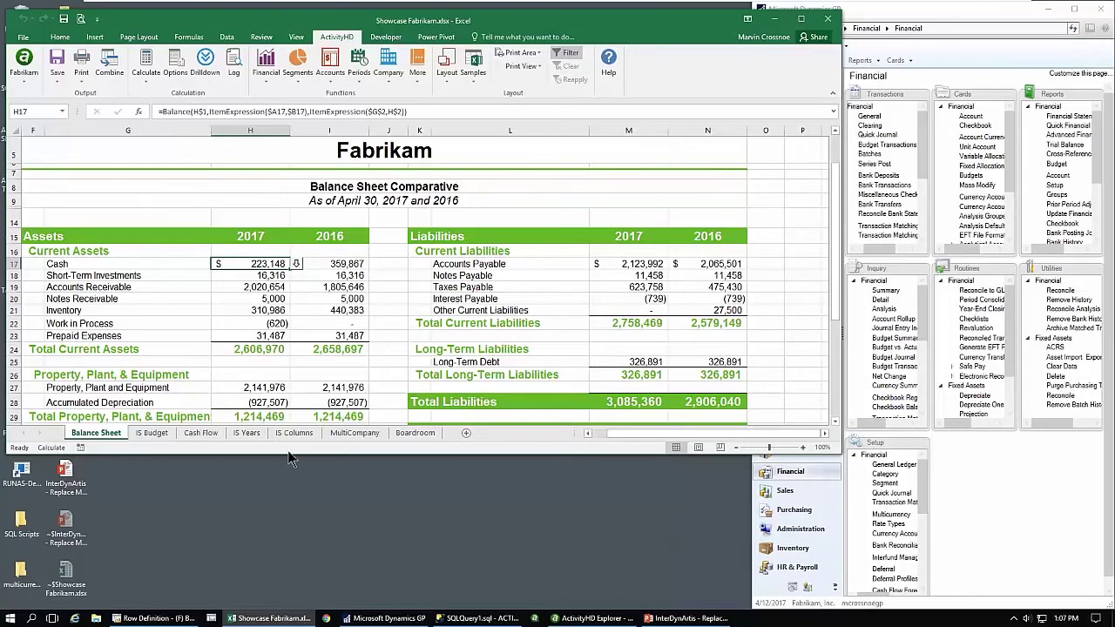
Fit the workbook to half of the desktop and review the IS Budget, Cash Flow, IS Years, MultiCompany and Boardroom sheets.
{"action": "key", "text": "super+Left"}
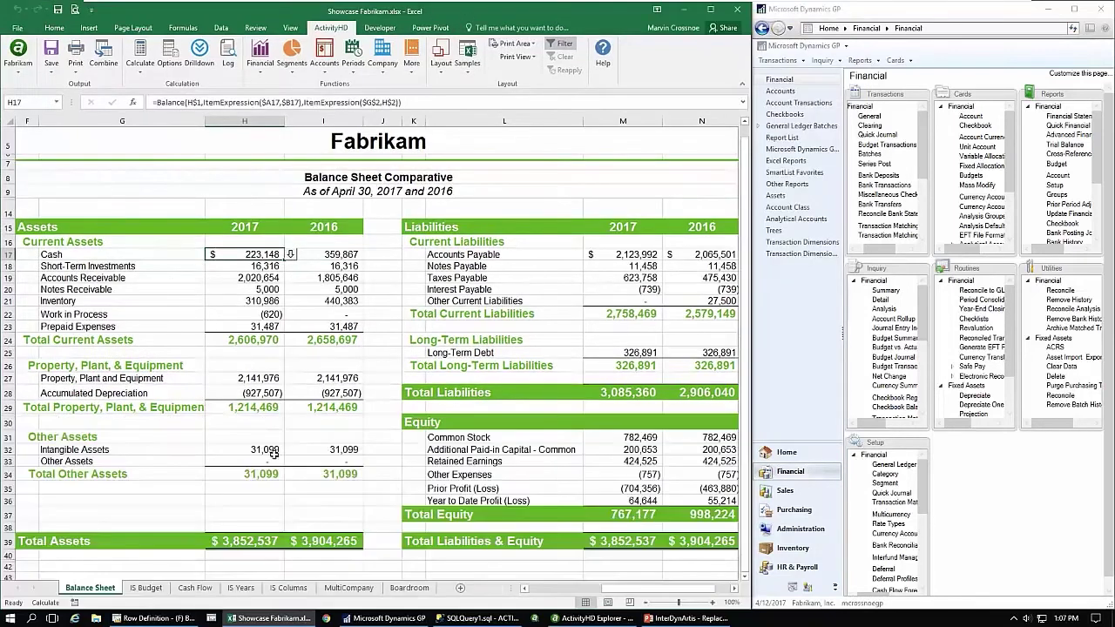
{"action": "left_click", "coordinate": [148, 591]}
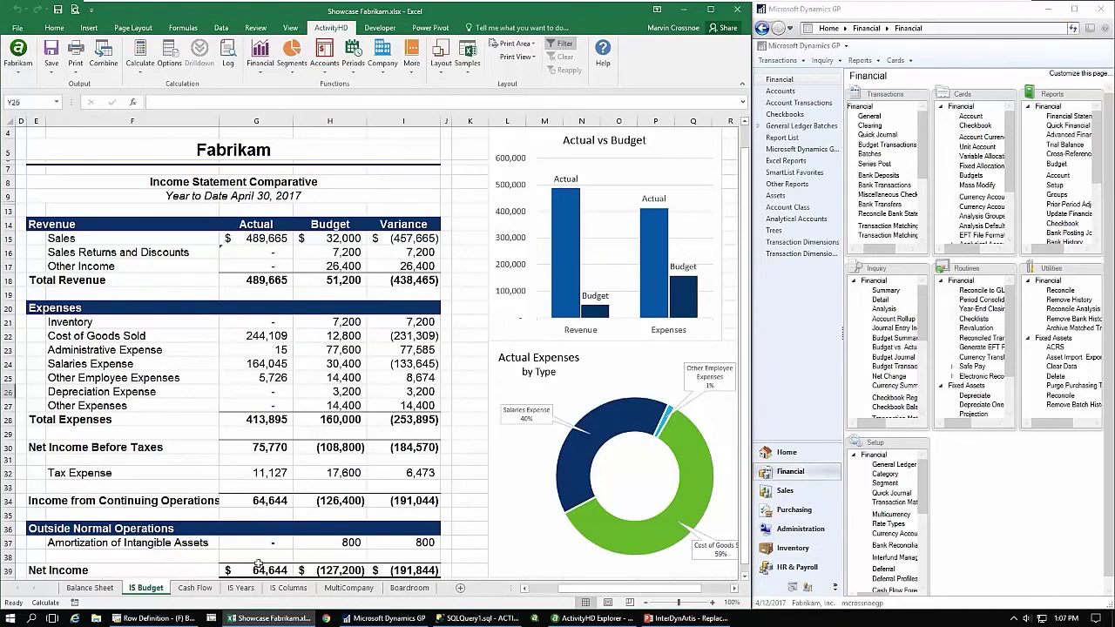
{"action": "left_click", "coordinate": [193, 588]}
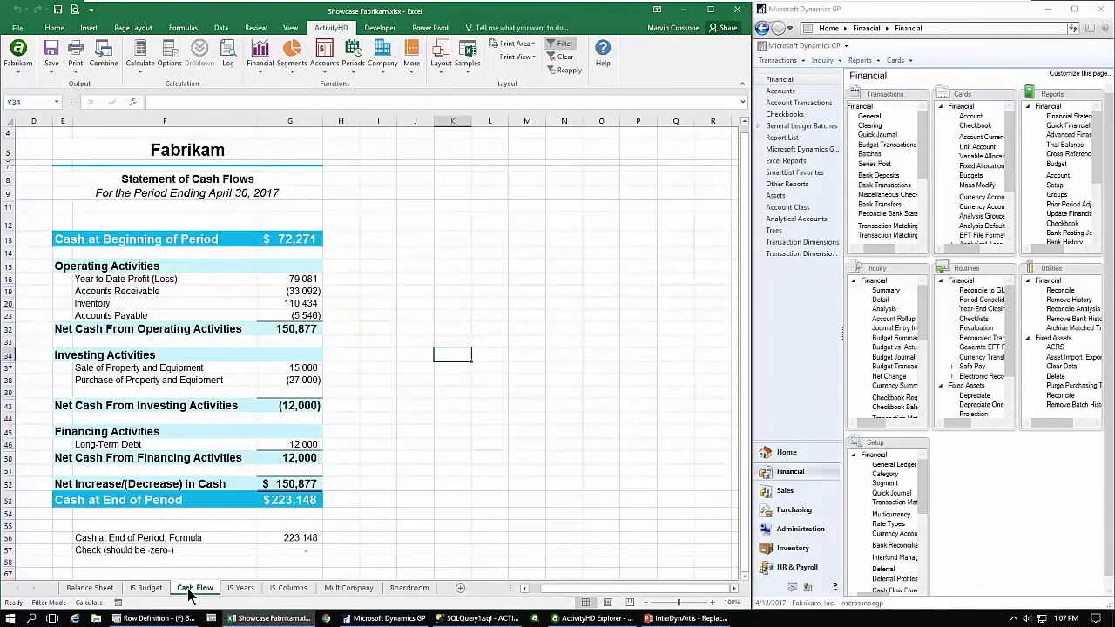
{"action": "left_click", "coordinate": [238, 590]}
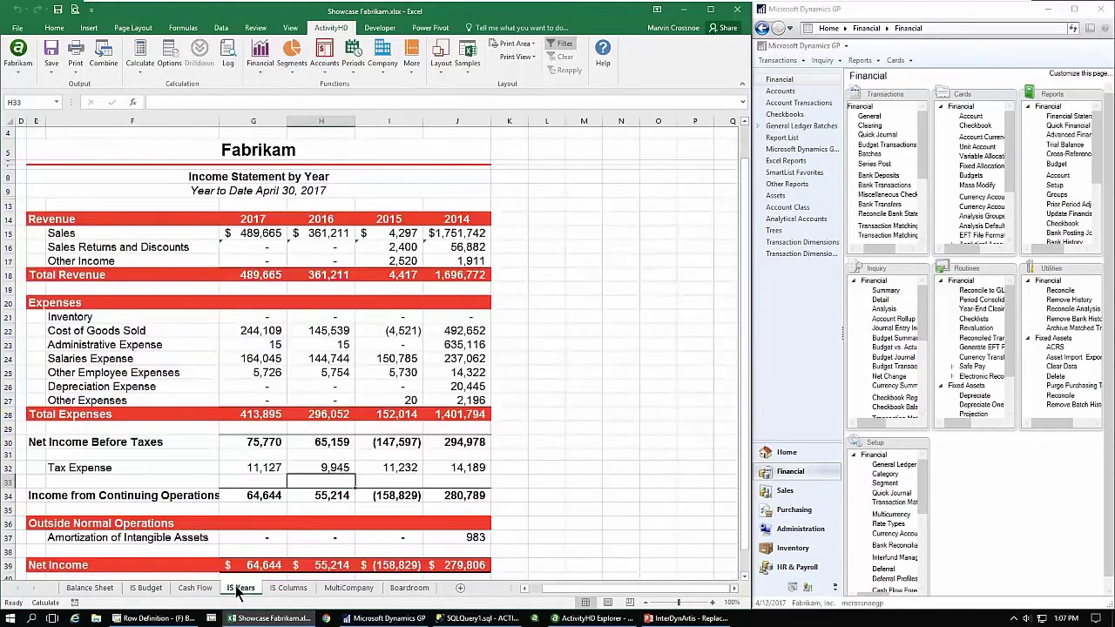
{"action": "left_click", "coordinate": [347, 588]}
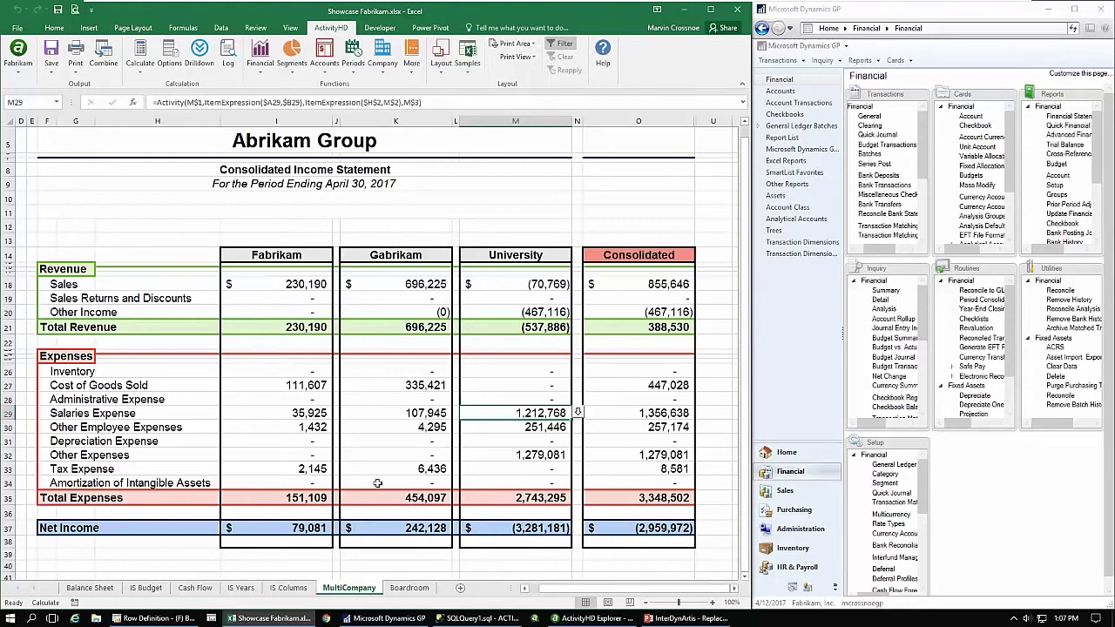
{"action": "left_click", "coordinate": [410, 588]}
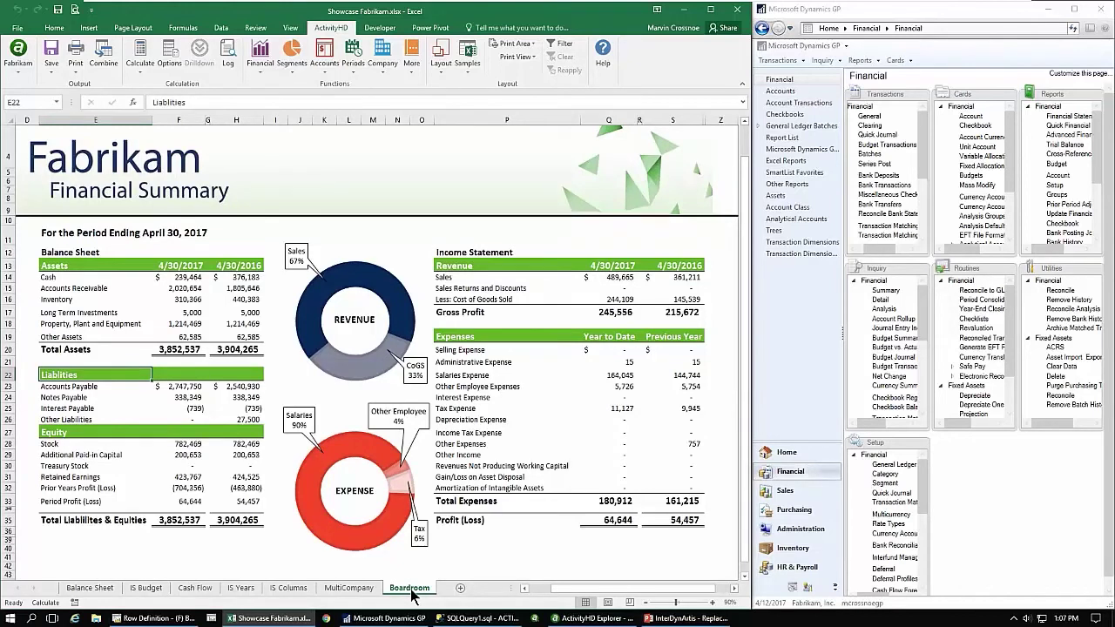
Drill down into the 4/30/2017 Inventory balance on the Boardroom sheet and view the journal entry behind line 2015 - 823 - 20.
{"action": "left_click", "coordinate": [187, 276]}
{"action": "left_click", "coordinate": [197, 299]}
{"action": "left_click", "coordinate": [214, 302]}
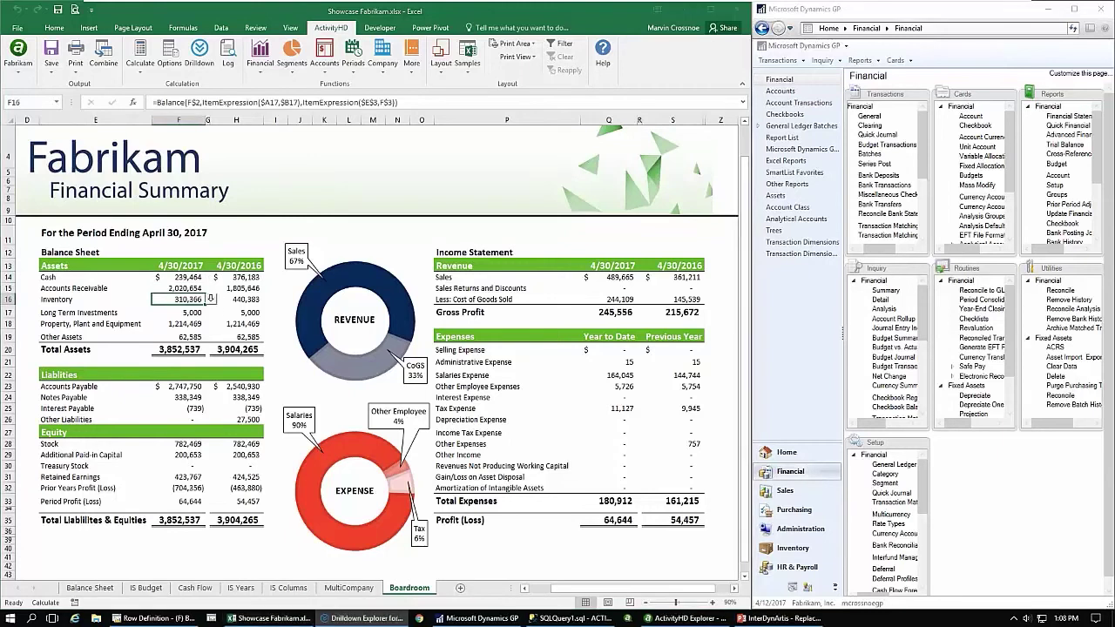
{"action": "left_click", "coordinate": [248, 310]}
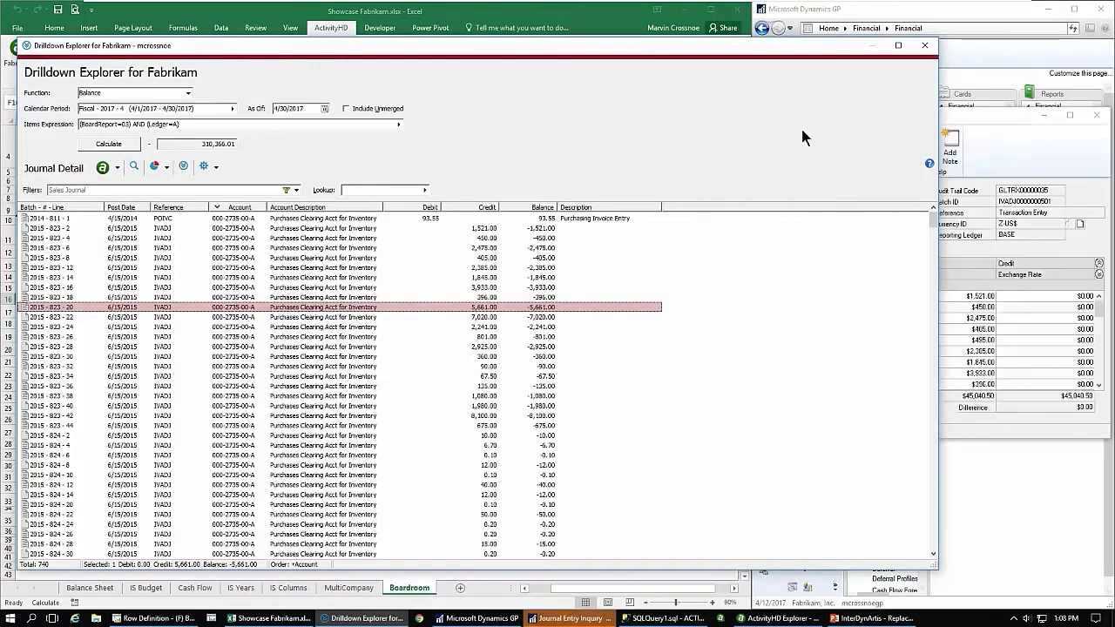
{"action": "left_click", "coordinate": [959, 114]}
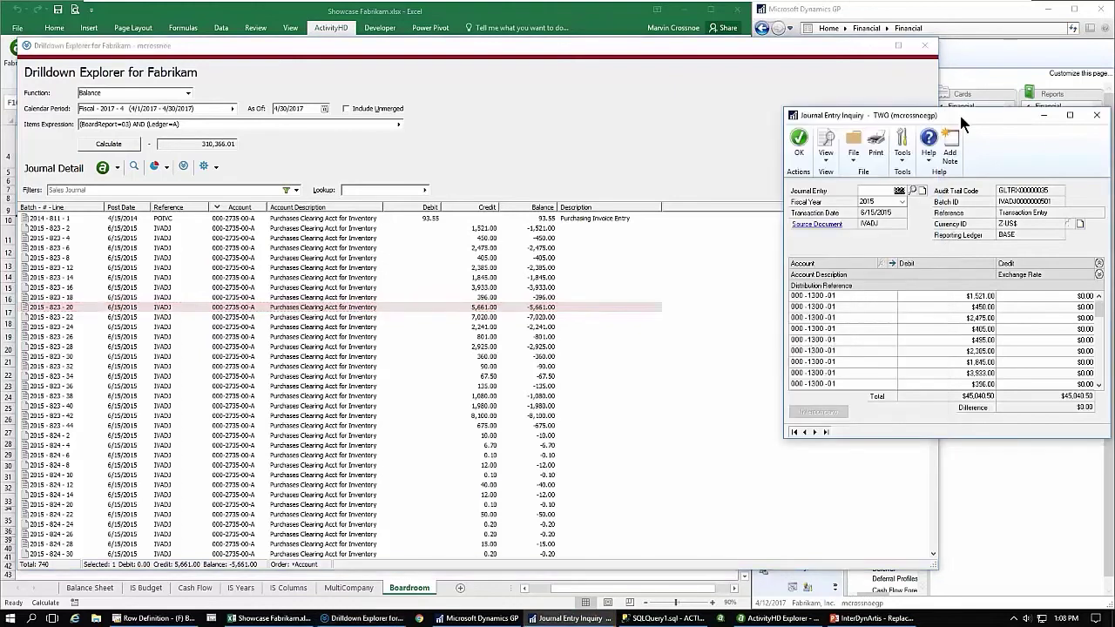
Close the journal entry inquiry and the Inventory drilldown to return to the Boardroom sheet.
{"action": "left_click", "coordinate": [1096, 115]}
{"action": "left_click", "coordinate": [642, 46]}
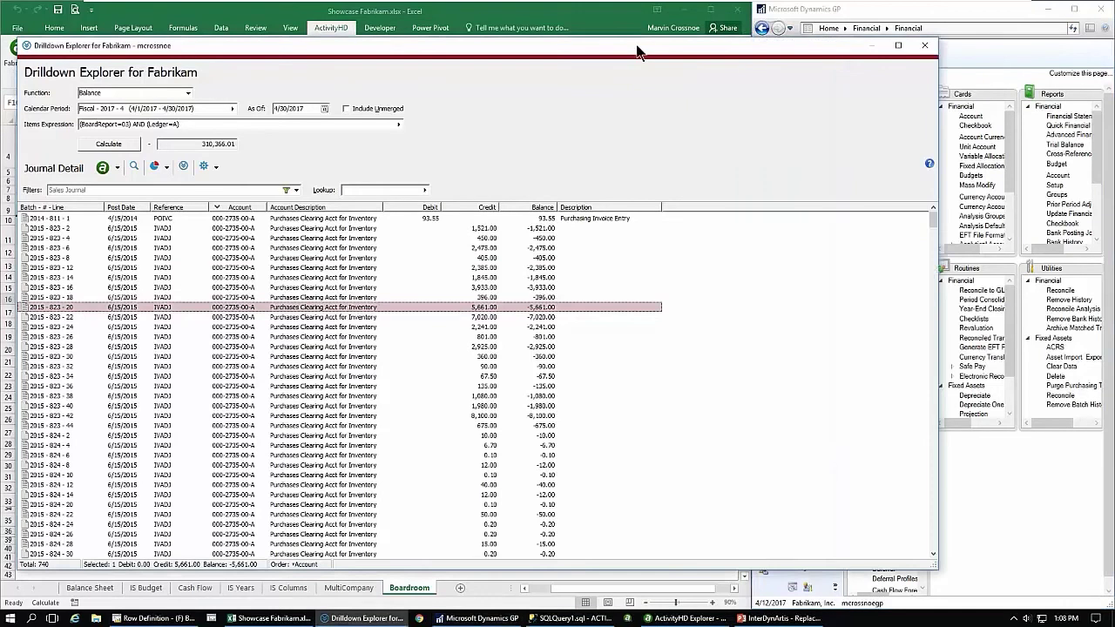
{"action": "left_click", "coordinate": [924, 45]}
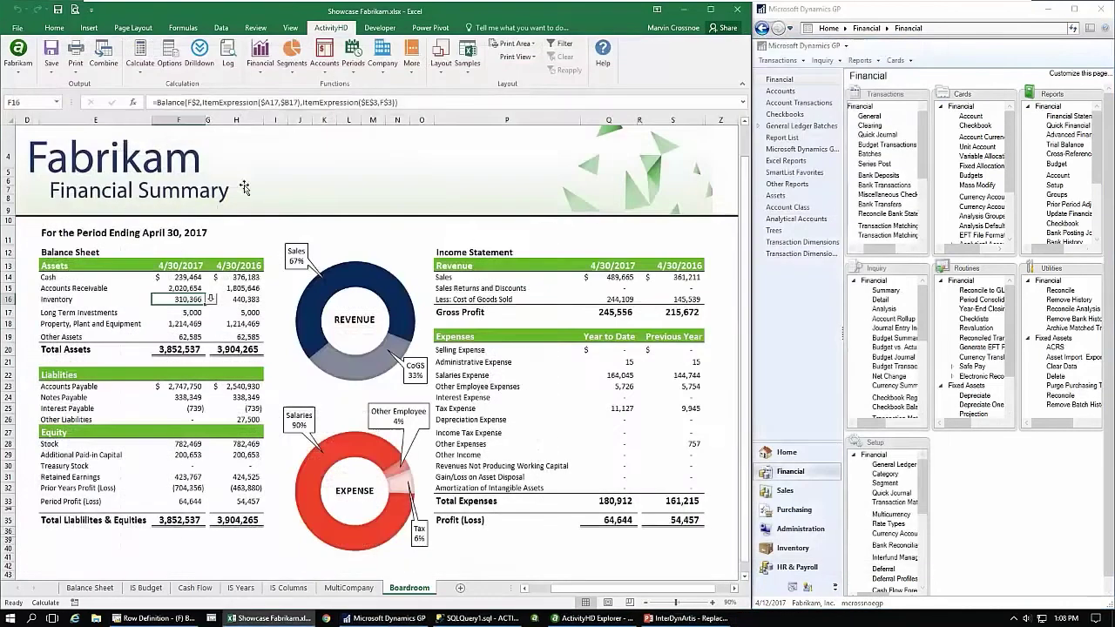
Drill down into the 2017 Accounts Receivable balance on the Balance Sheet sheet.
{"action": "left_click", "coordinate": [103, 589]}
{"action": "left_click", "coordinate": [271, 278]}
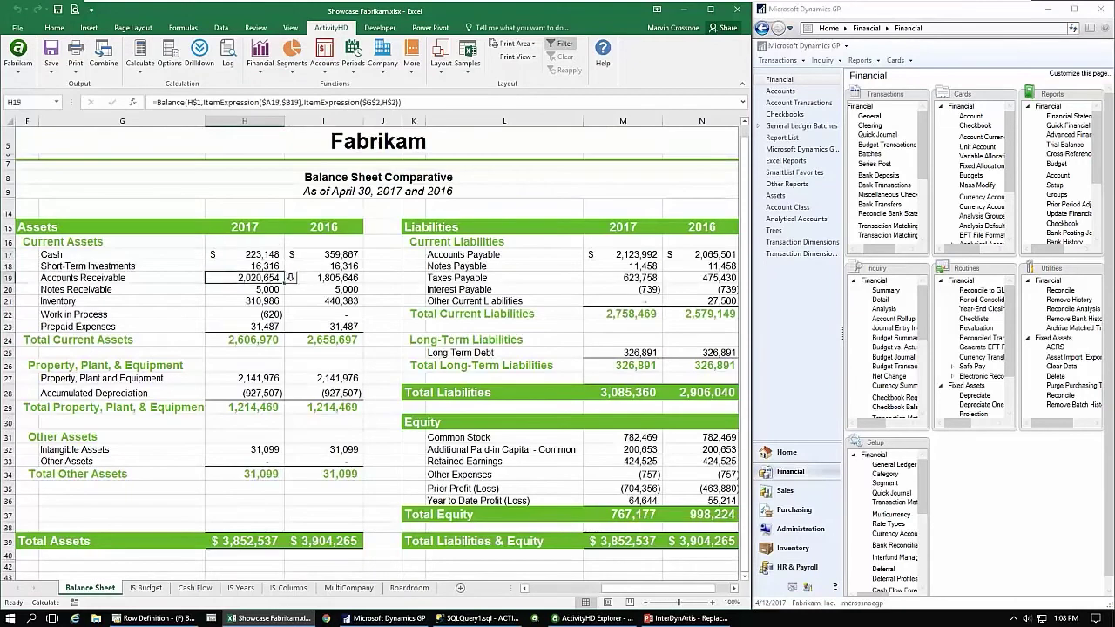
{"action": "double_click", "coordinate": [291, 279]}
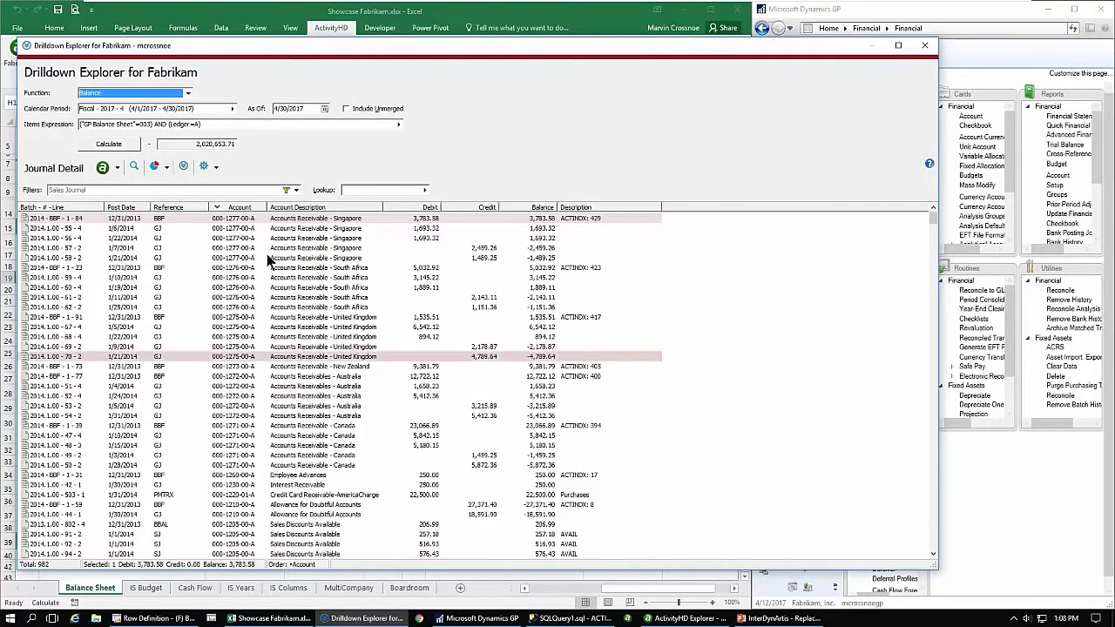
Sort the Accounts Receivable journal detail by Account in both directions, Post Date, Debit and finally Credit.
{"action": "left_click", "coordinate": [234, 209]}
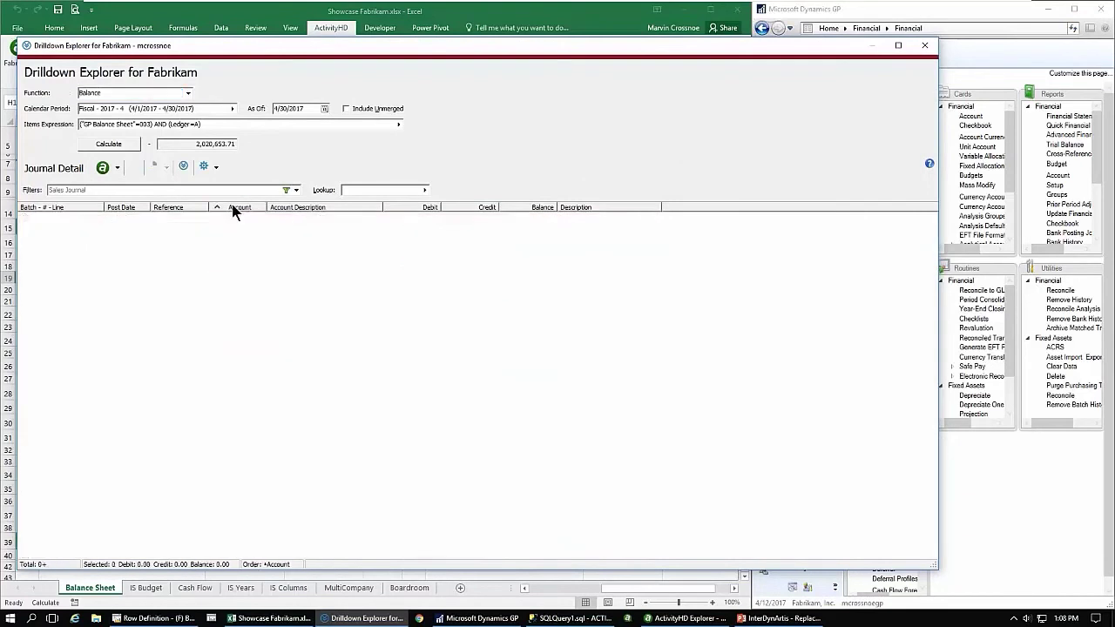
{"action": "left_click", "coordinate": [231, 209]}
{"action": "left_click", "coordinate": [133, 211]}
{"action": "left_click", "coordinate": [427, 209]}
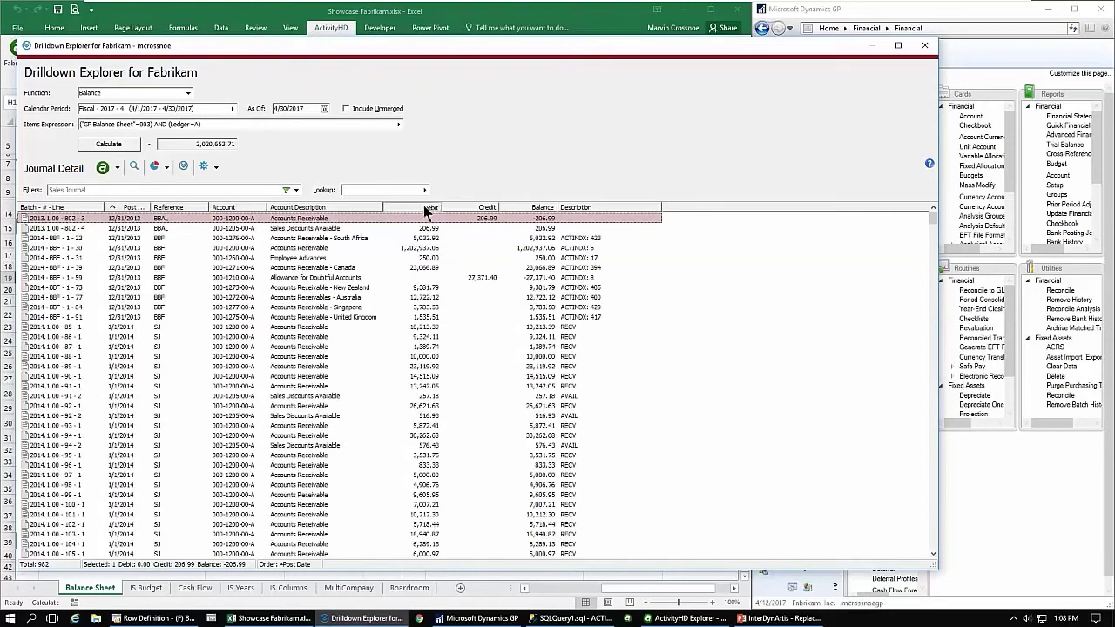
{"action": "left_click", "coordinate": [469, 209]}
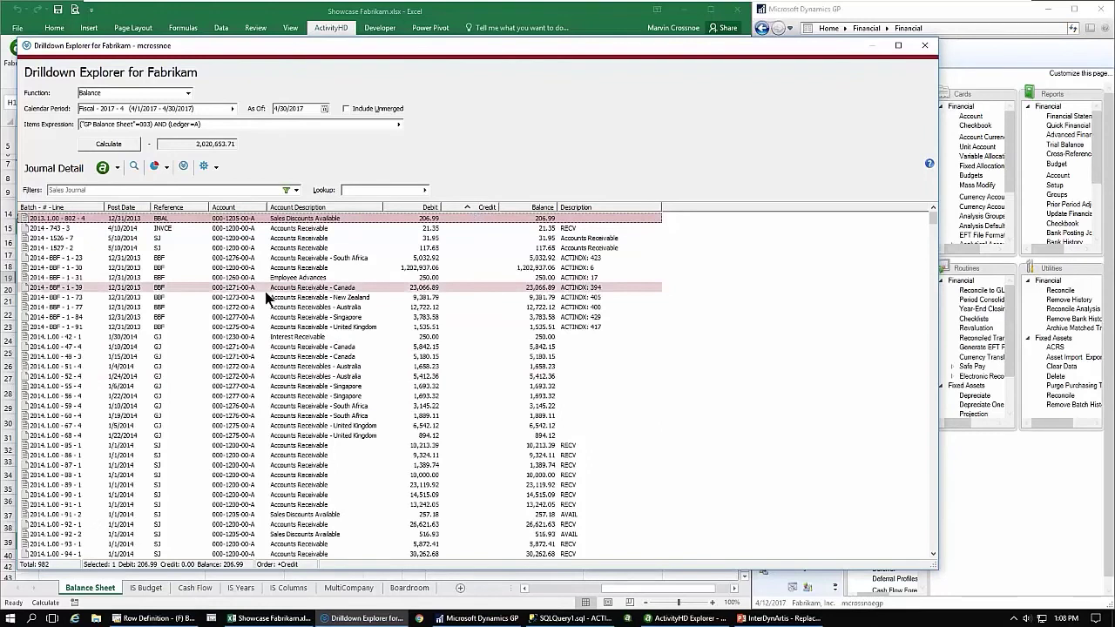
Filter the journal detail by Payroll Journal, switch the filter to Sales Journal, and activate the lookup entry.
{"action": "left_click", "coordinate": [294, 191]}
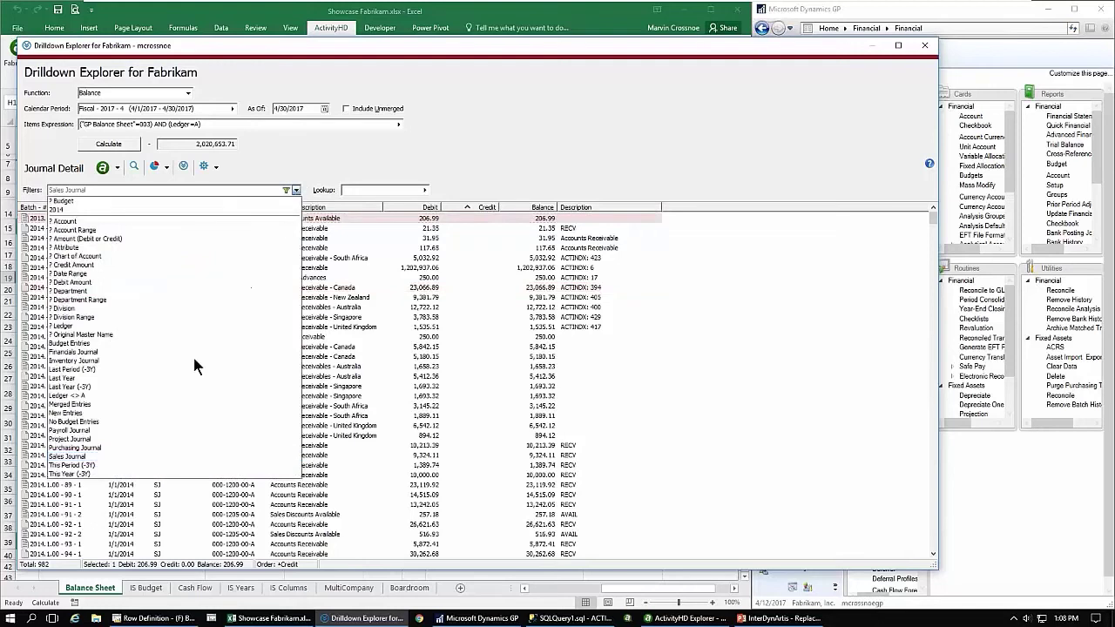
{"action": "left_click", "coordinate": [87, 430]}
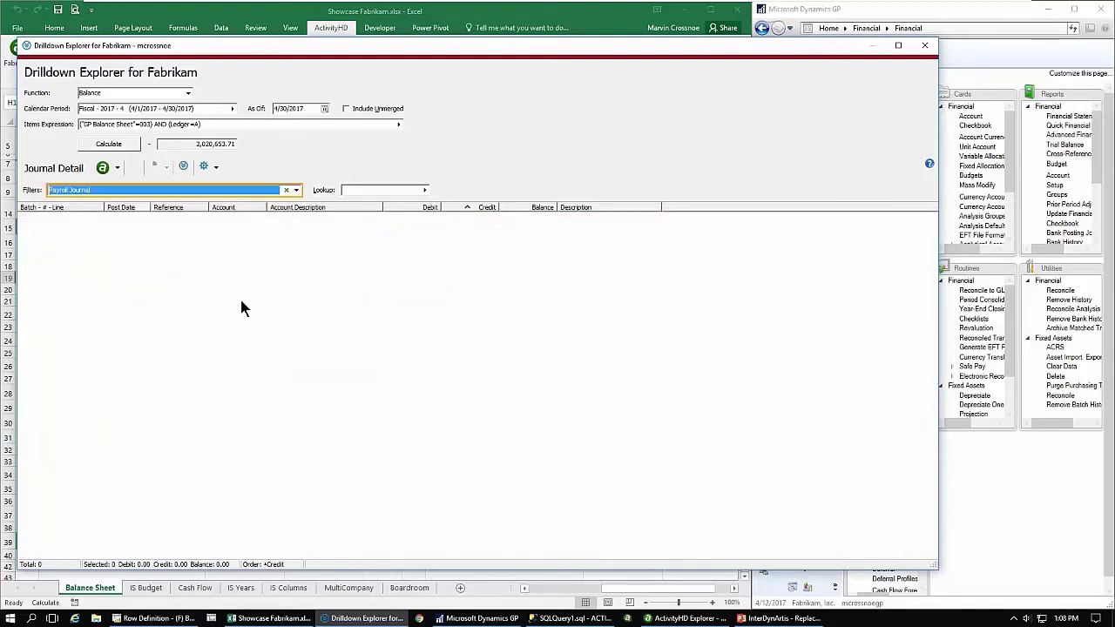
{"action": "left_click", "coordinate": [296, 191]}
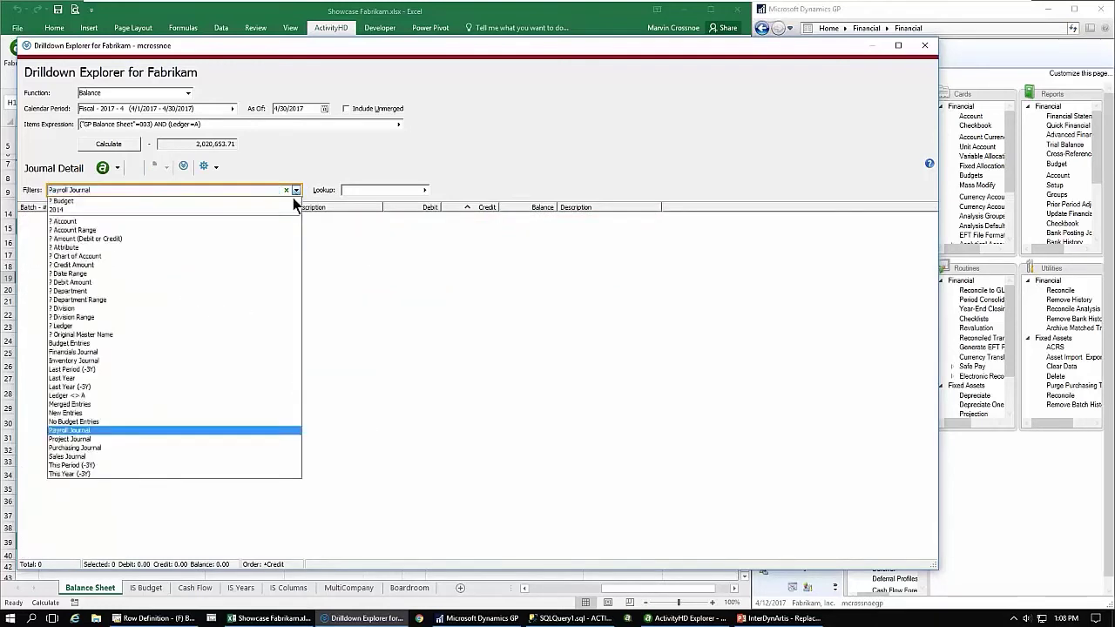
{"action": "left_click", "coordinate": [91, 462]}
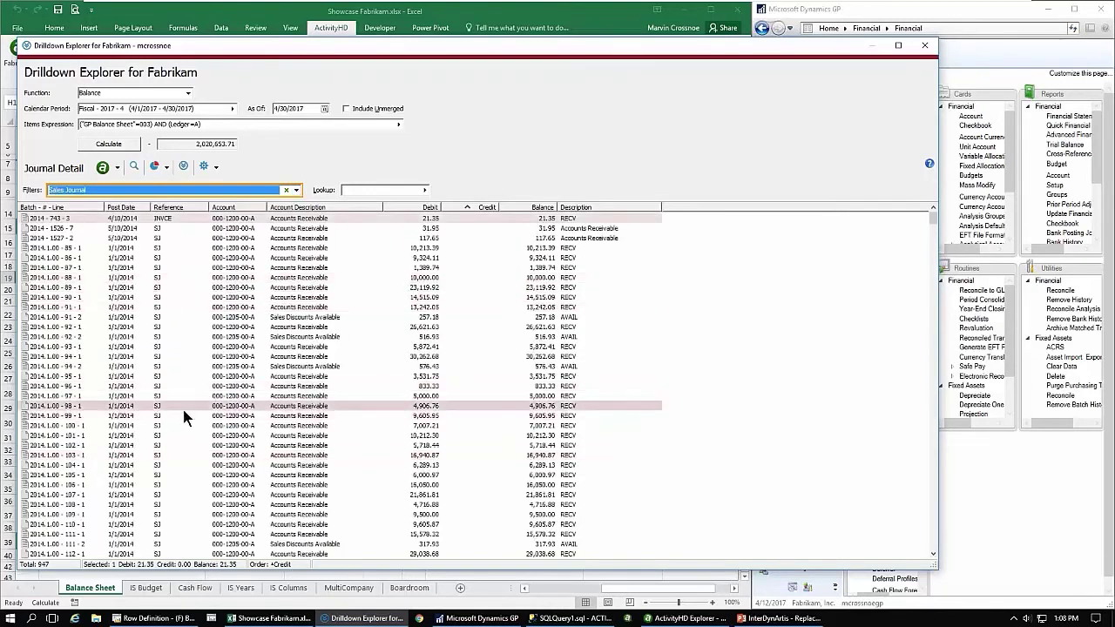
{"action": "left_click", "coordinate": [353, 190]}
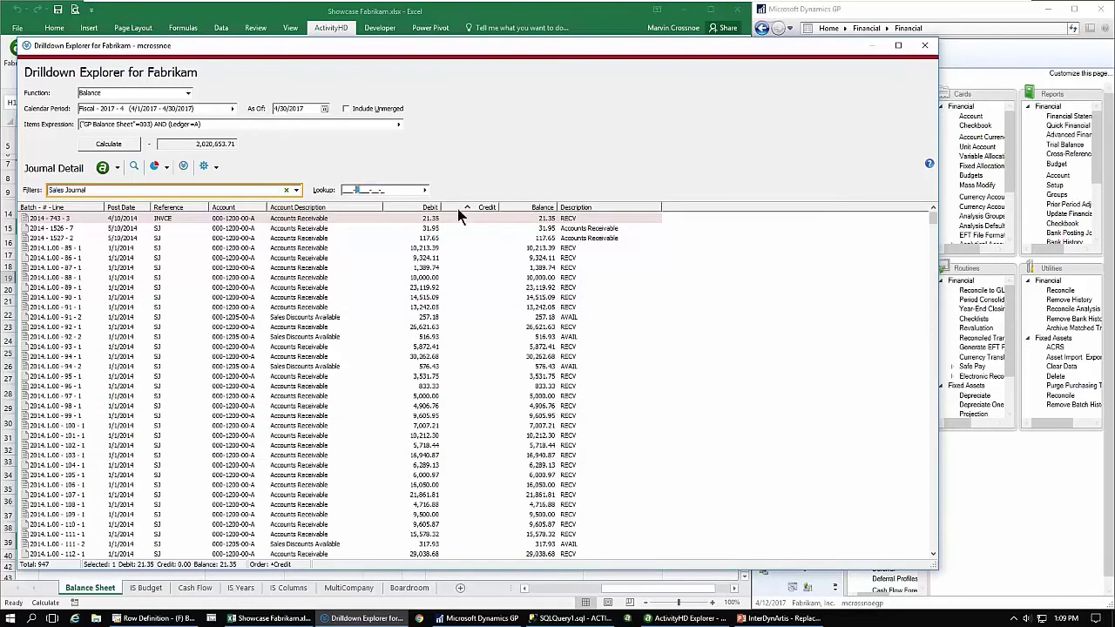
Look up account segment 1205 in the Sales Journal detail and close the Accounts Receivable drilldown.
{"action": "type", "text": "1205"}
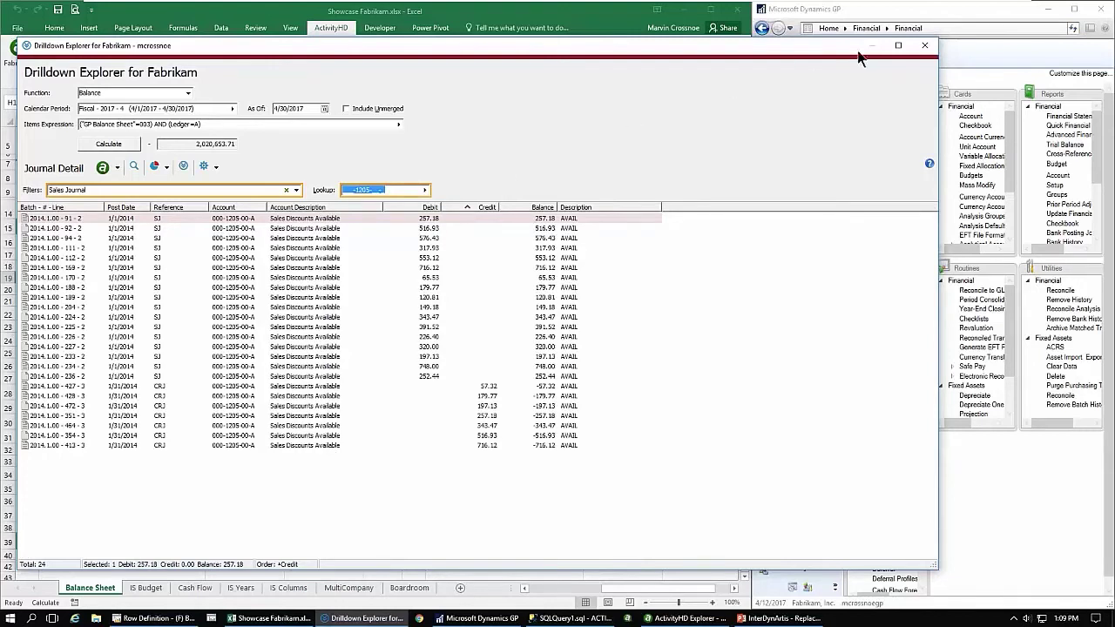
{"action": "left_click", "coordinate": [912, 41]}
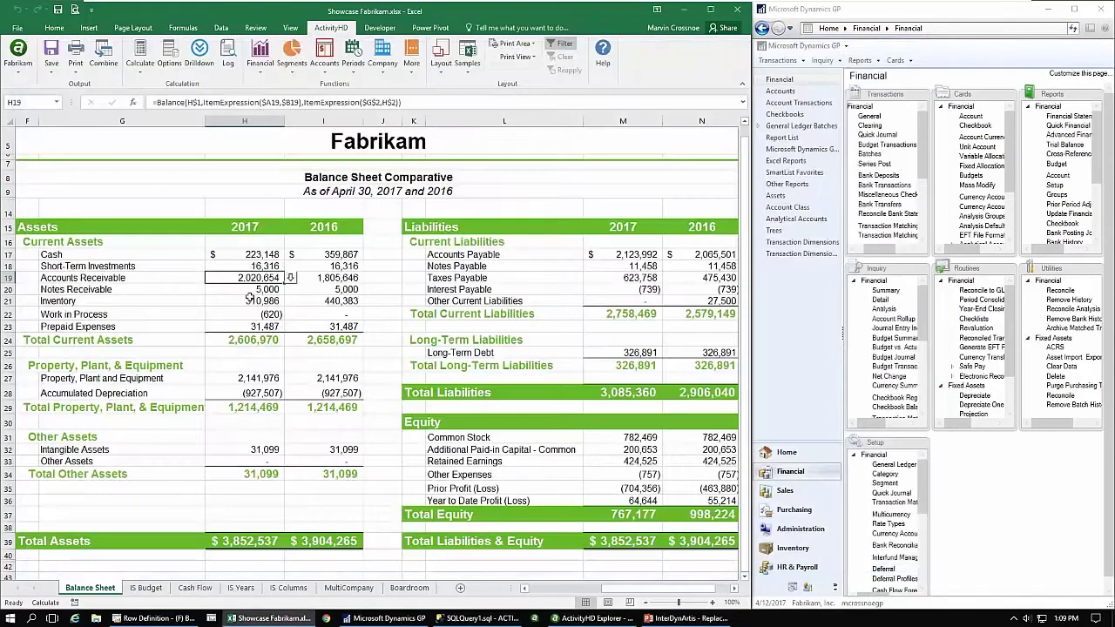
Drill down into the 2017 Inventory balance, clear the Sales Journal filter and close the drilldown.
{"action": "left_click", "coordinate": [254, 302]}
{"action": "left_click", "coordinate": [290, 301]}
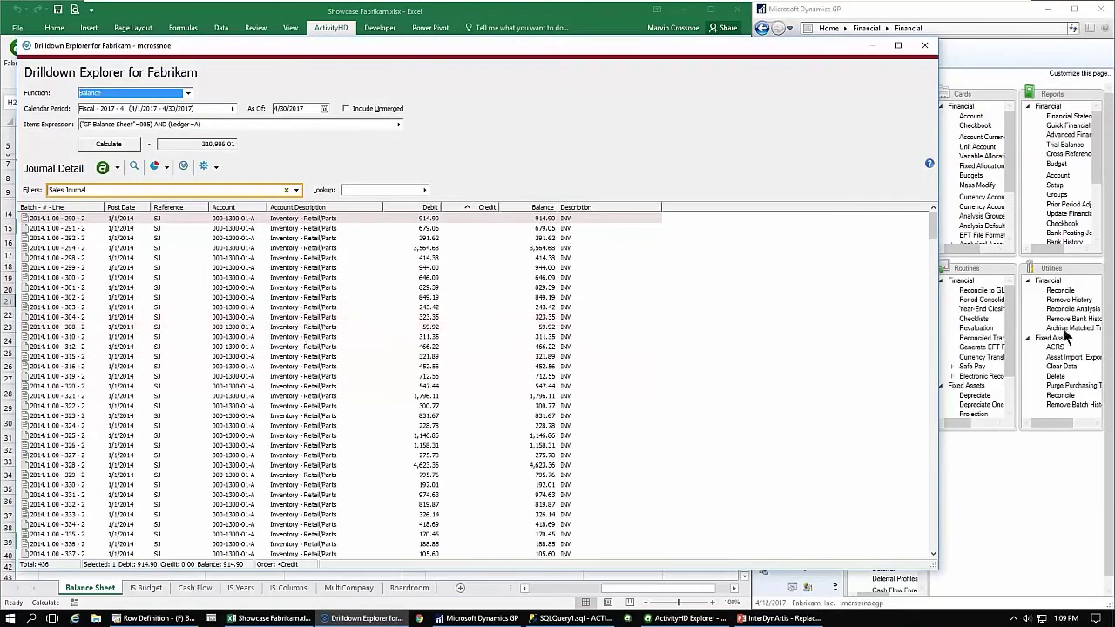
{"action": "left_click", "coordinate": [286, 190]}
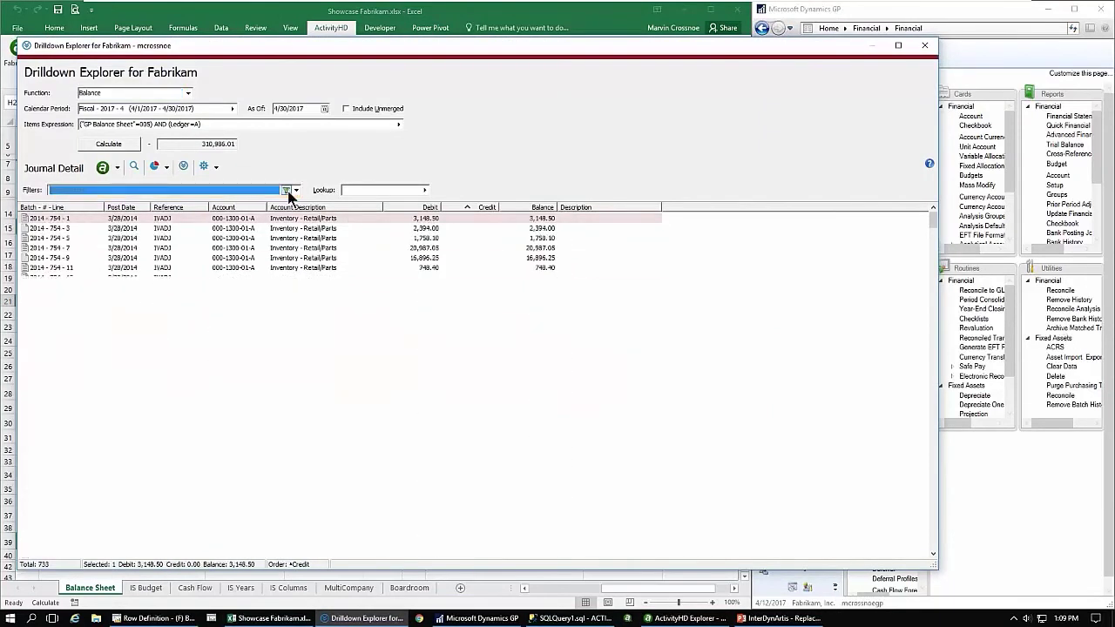
{"action": "left_click", "coordinate": [922, 47]}
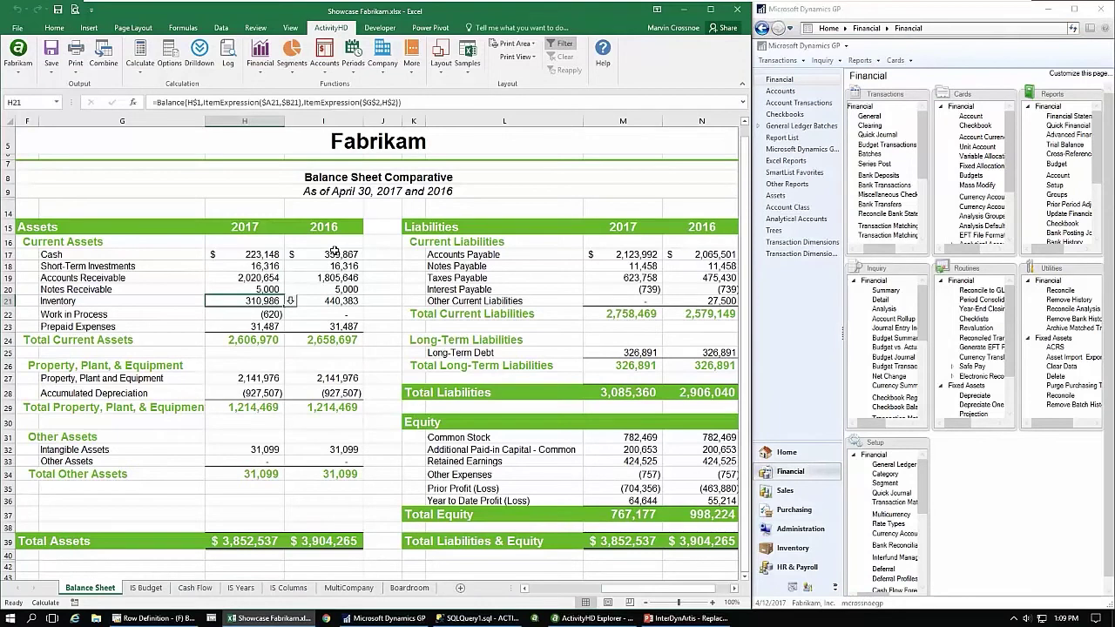
Minimize the workbook, switch to ActivityHD Explorer and show the Chart of Accounts for Fabrikam under ActivReporter.
{"action": "left_click", "coordinate": [686, 9]}
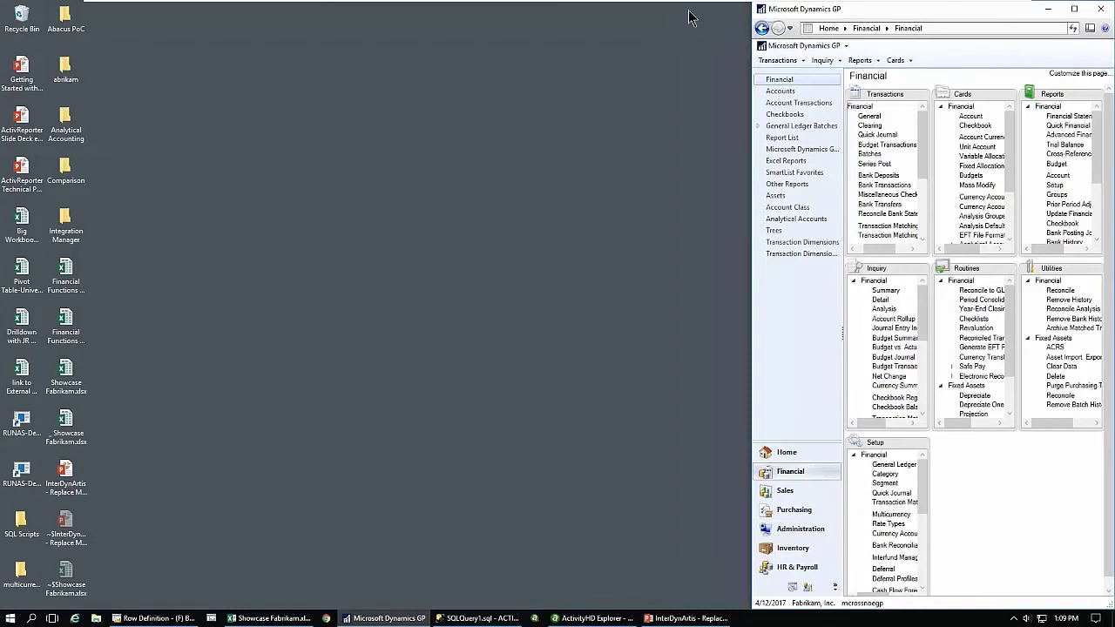
{"action": "left_click", "coordinate": [591, 619]}
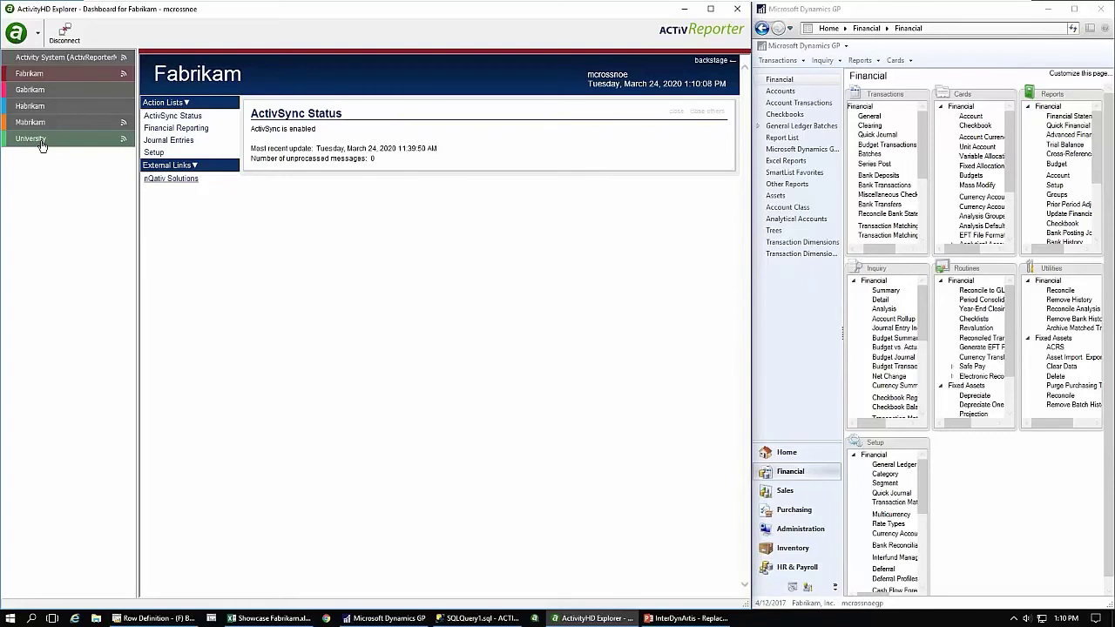
{"action": "left_click", "coordinate": [26, 76]}
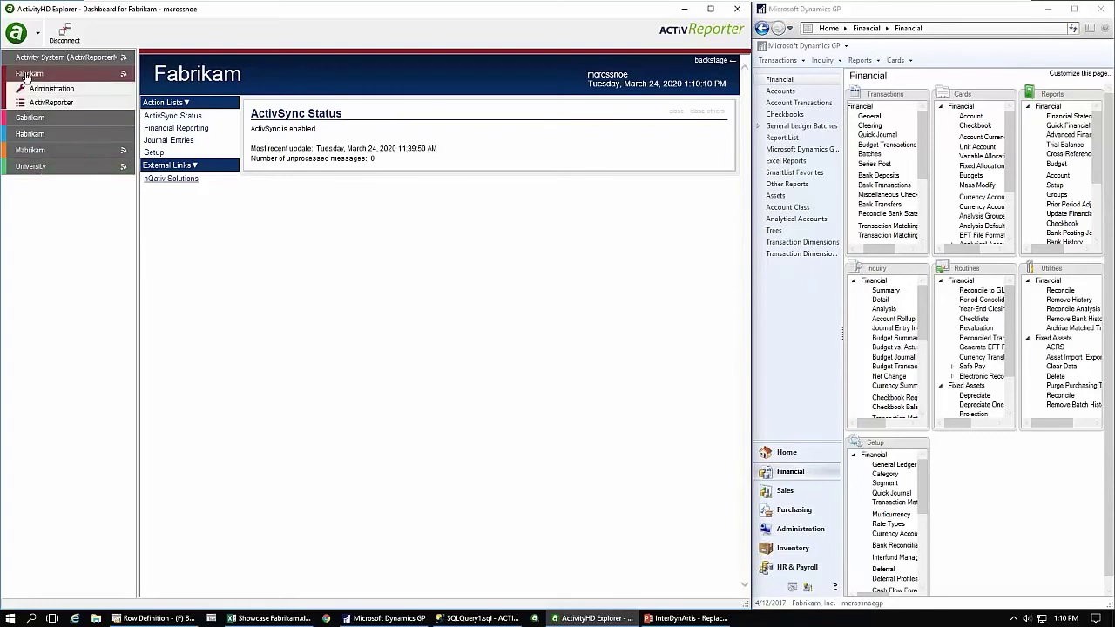
{"action": "left_click", "coordinate": [28, 104]}
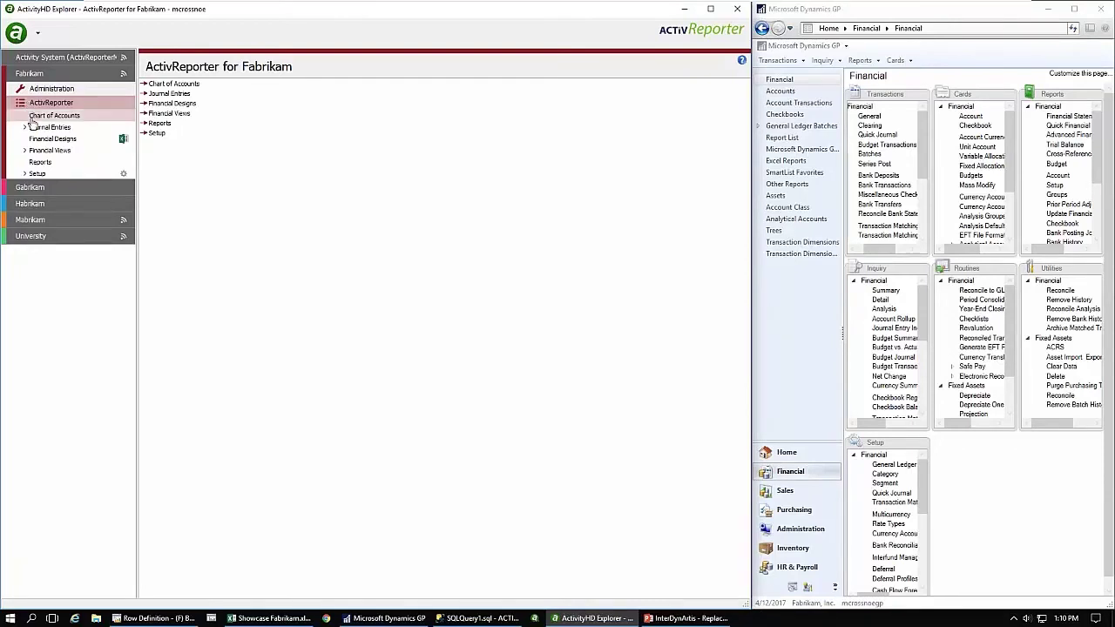
{"action": "left_click", "coordinate": [31, 119]}
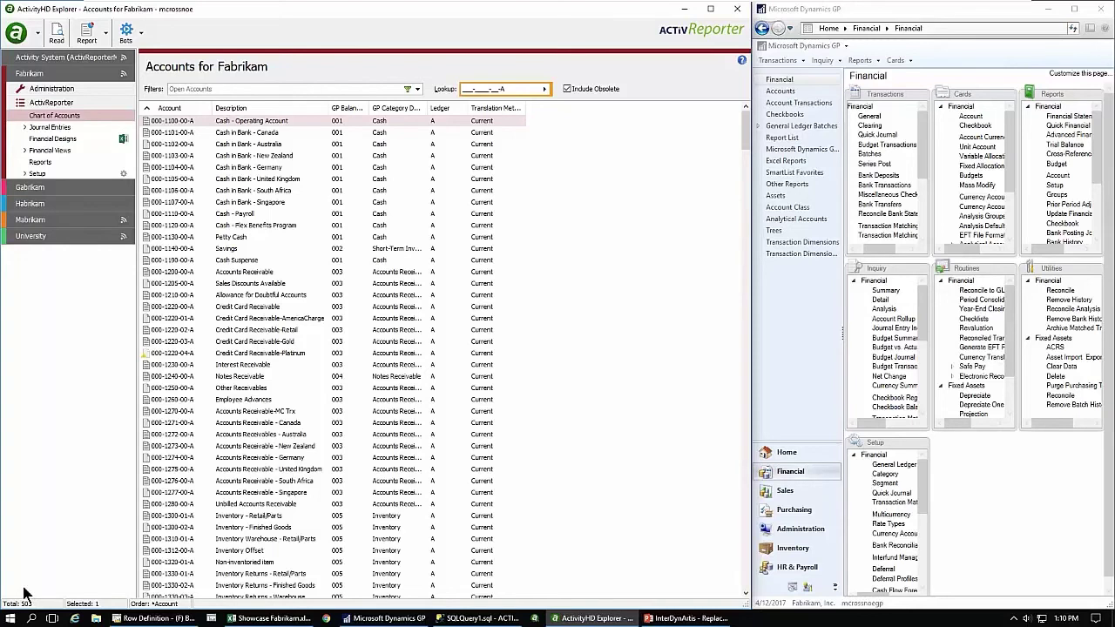
Browse Fabrikam's Journal Entries list and the Journal Detail list beneath it.
{"action": "left_click", "coordinate": [79, 128]}
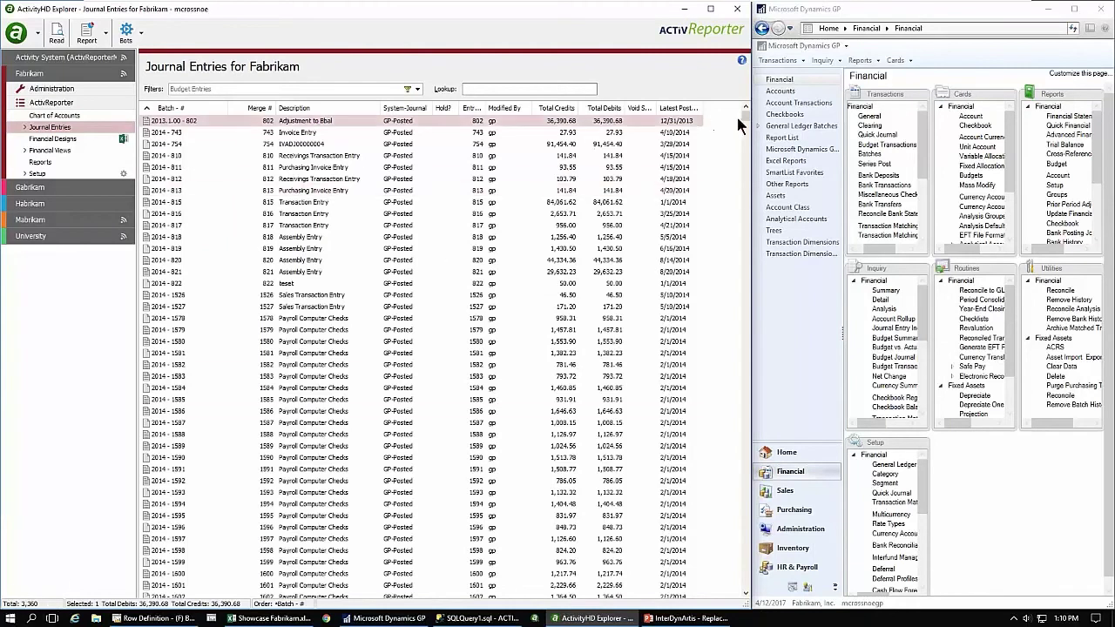
{"action": "left_click_drag", "start_coordinate": [746, 129], "coordinate": [734, 109]}
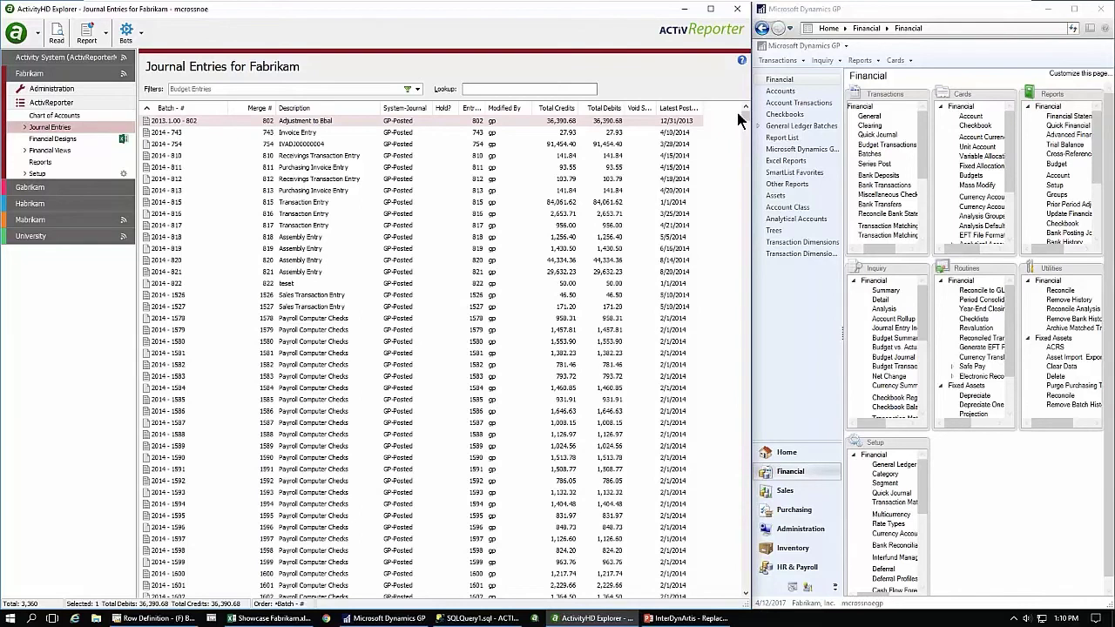
{"action": "left_click", "coordinate": [25, 128]}
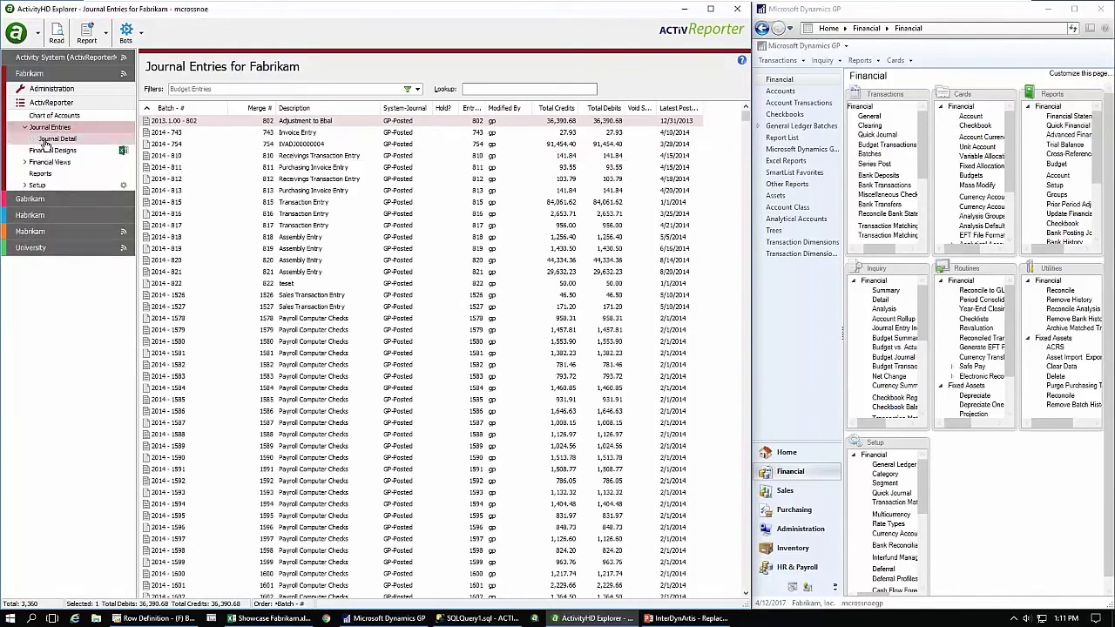
{"action": "left_click", "coordinate": [44, 139]}
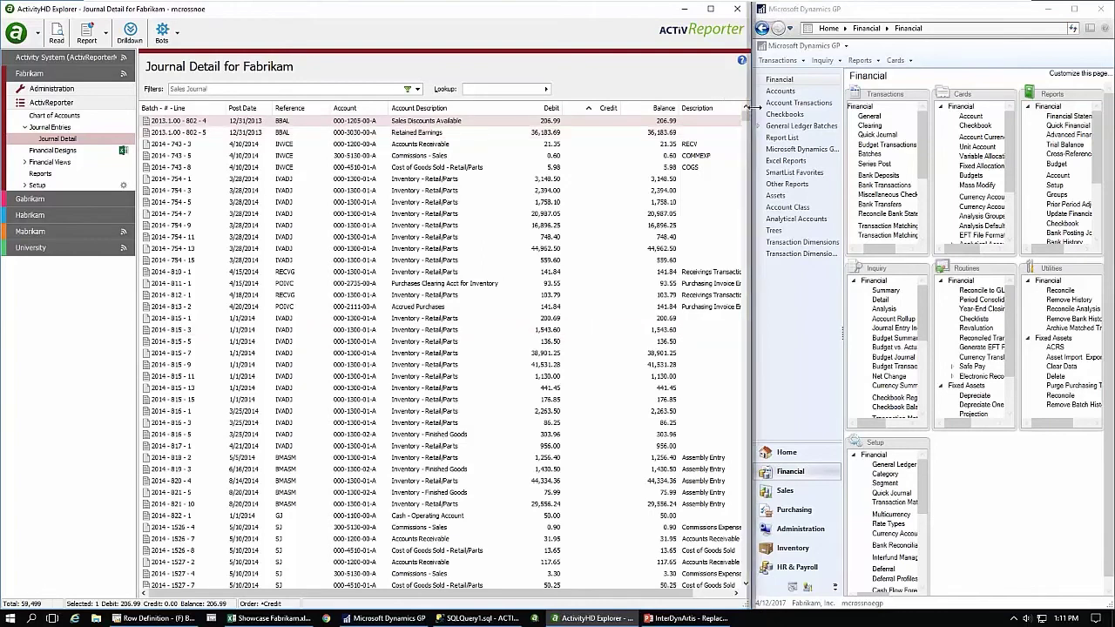
{"action": "mouse_move", "coordinate": [746, 118]}
{"action": "left_mouse_down"}
{"action": "mouse_move", "coordinate": [747, 514]}
{"action": "mouse_move", "coordinate": [745, 118]}
{"action": "left_mouse_up"}
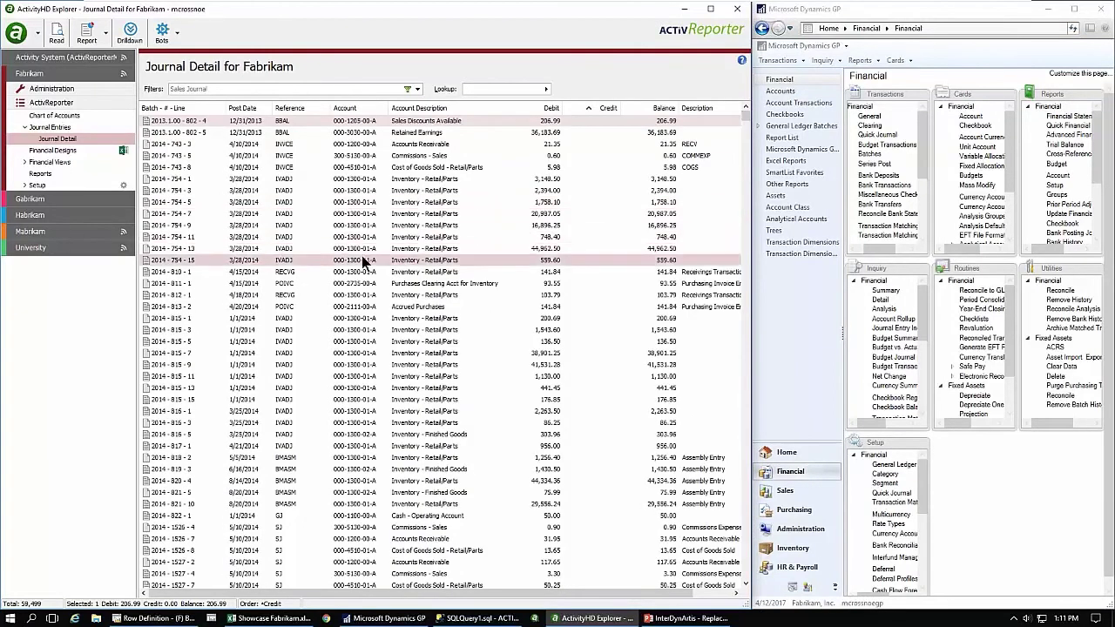
Drill from journal detail line 2014 - 754 - 15 to its Dynamics GP journal entry inquiry and reposition the inquiry window.
{"action": "left_click", "coordinate": [274, 261]}
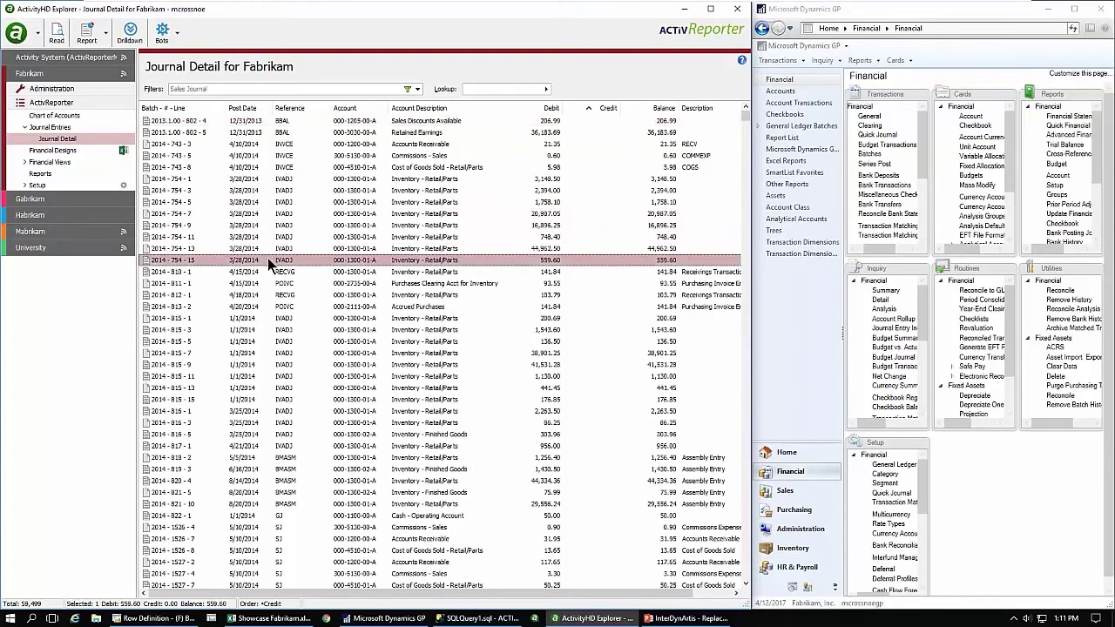
{"action": "double_click", "coordinate": [267, 258]}
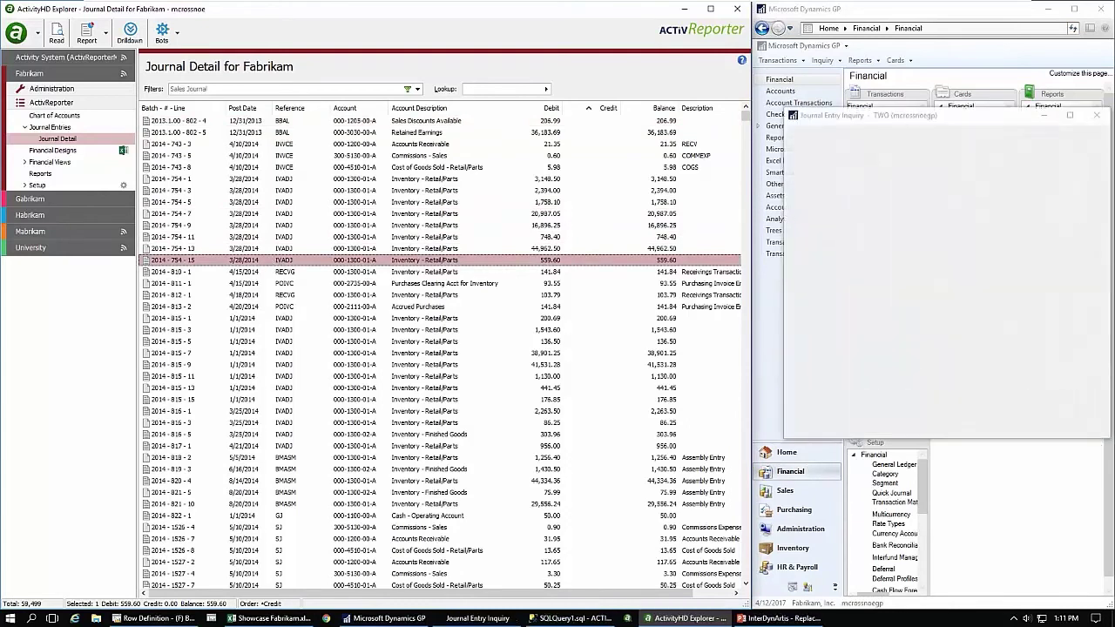
{"action": "left_click_drag", "start_coordinate": [850, 121], "coordinate": [828, 121]}
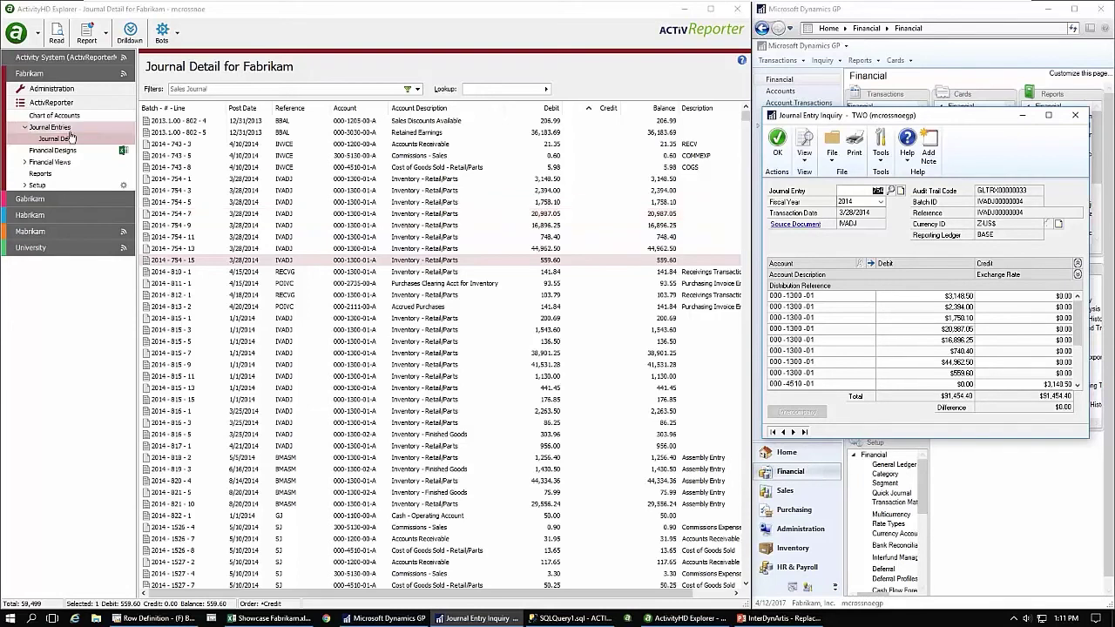
Show Fabrikam's Financial Designs list, revisit Journal Detail and return to Financial Designs.
{"action": "left_click", "coordinate": [53, 150]}
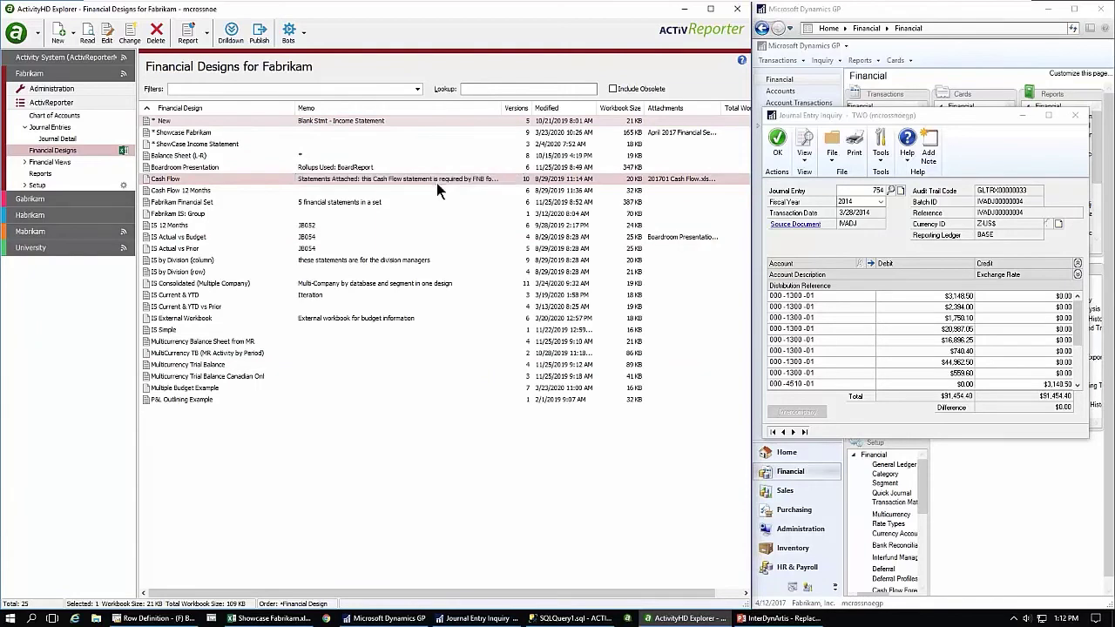
{"action": "left_click", "coordinate": [49, 140]}
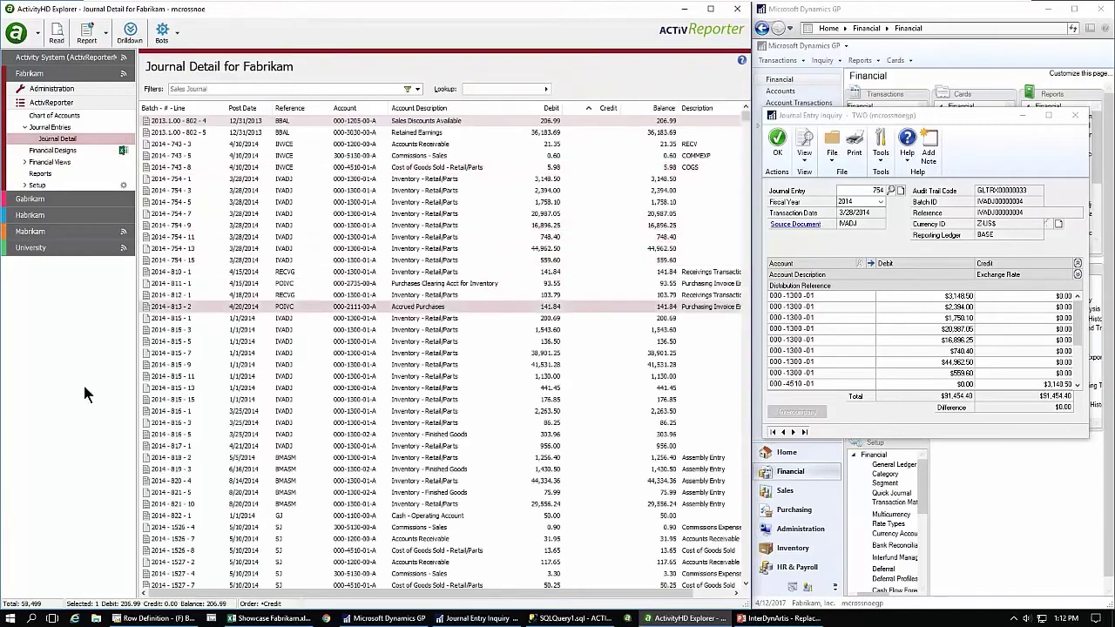
{"action": "left_click", "coordinate": [54, 151]}
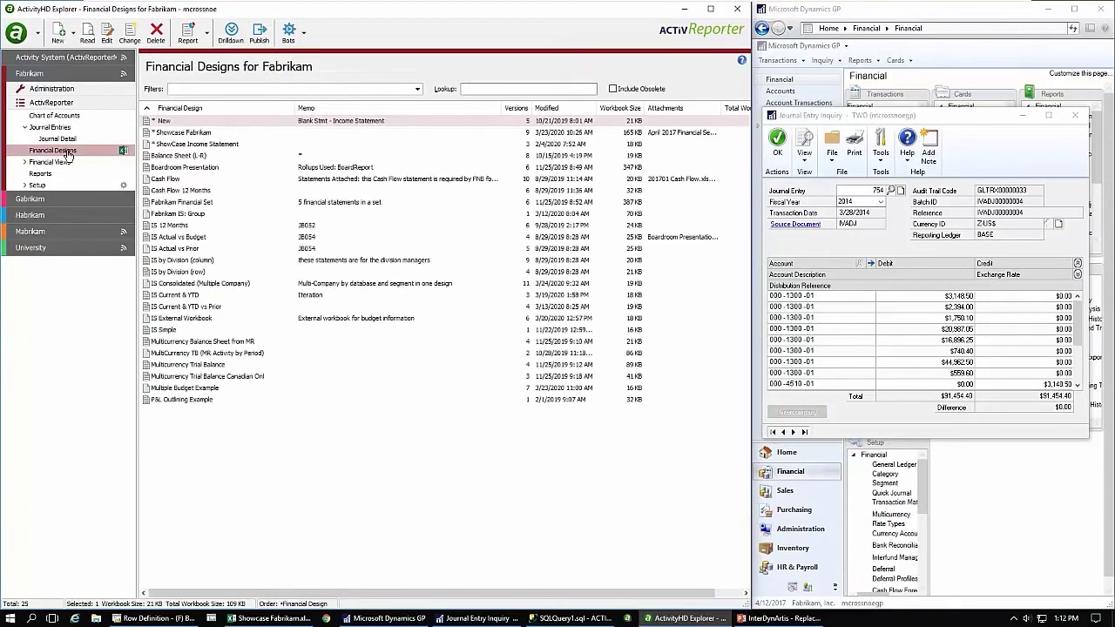
Arrange ActivityHD Explorer beside Microsoft Dynamics GP, giving the Explorer window about two thirds of the screen width.
{"action": "left_click_drag", "start_coordinate": [125, 14], "coordinate": [187, 14]}
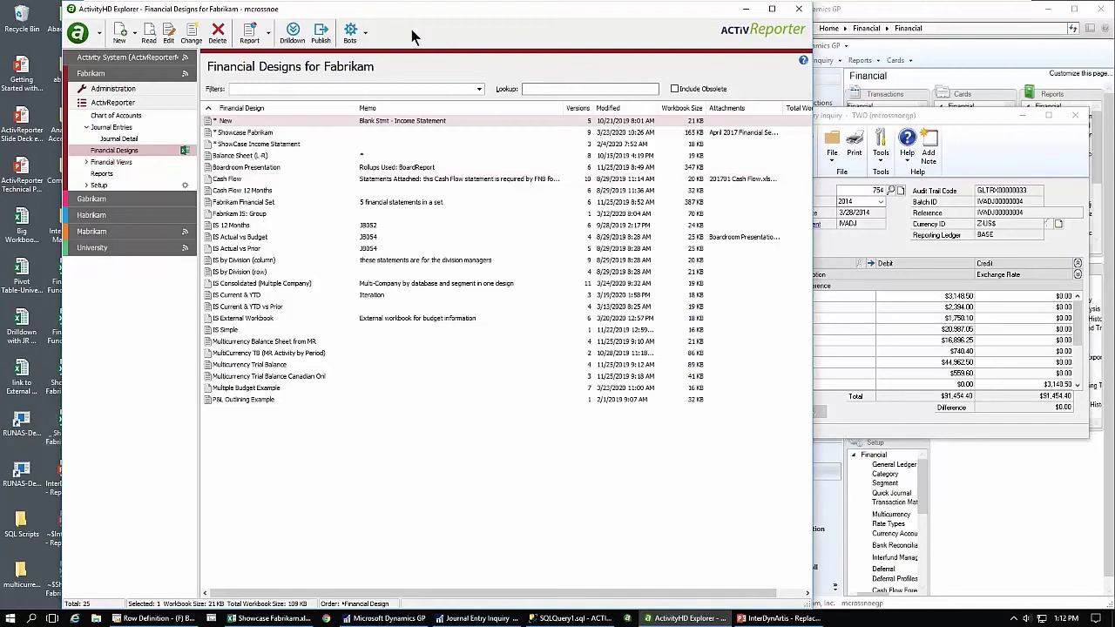
{"action": "key", "text": "super+Left"}
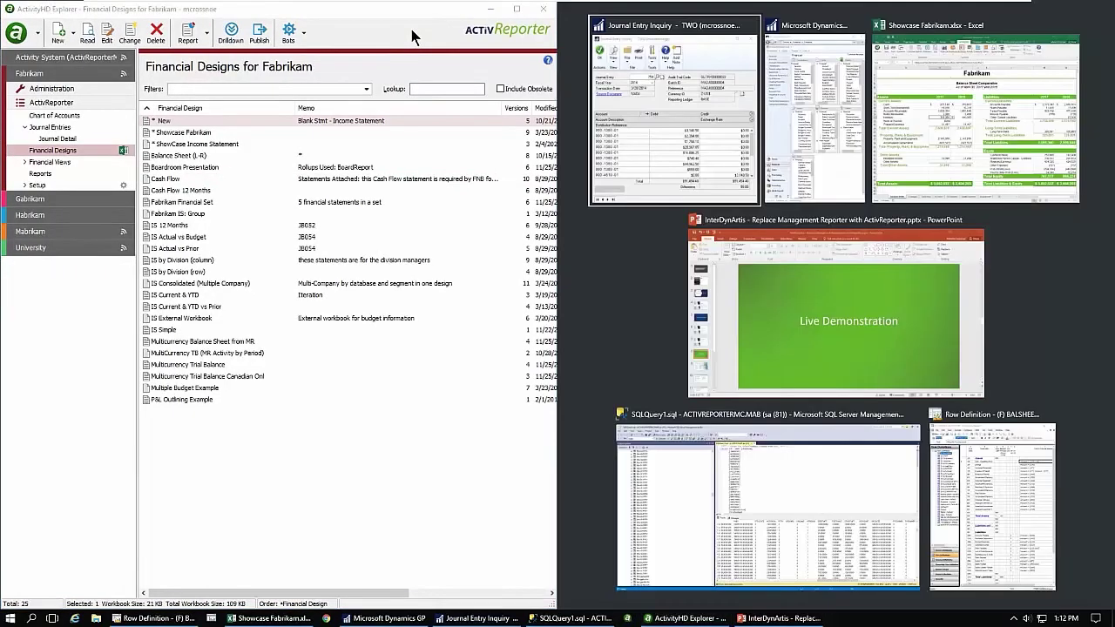
{"action": "left_click", "coordinate": [834, 98]}
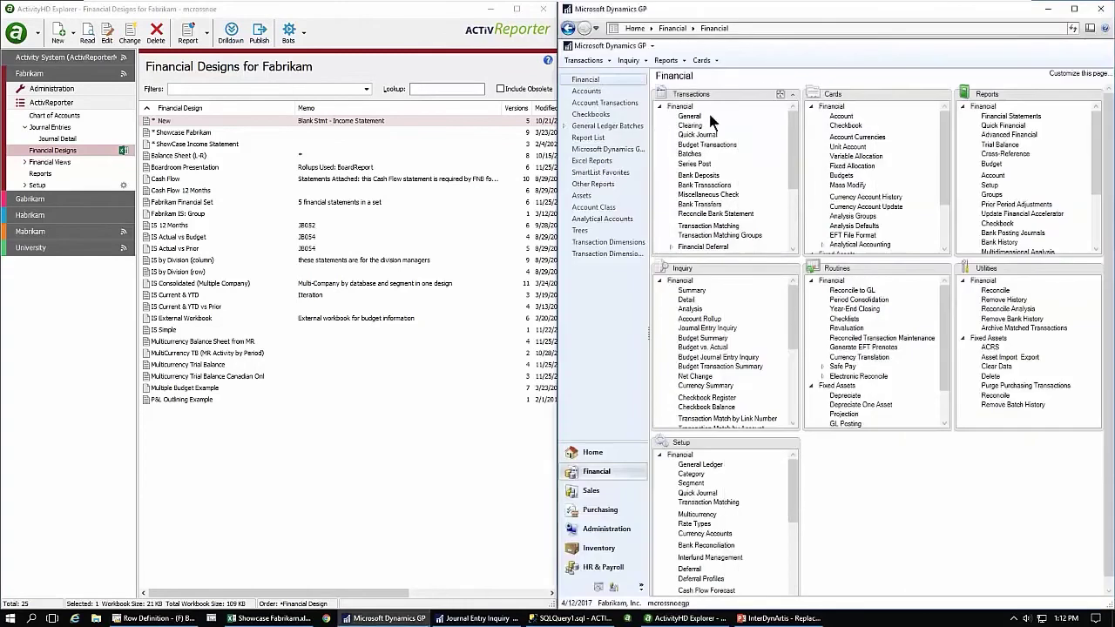
{"action": "left_click_drag", "start_coordinate": [558, 165], "coordinate": [560, 166]}
{"action": "left_click_drag", "start_coordinate": [755, 160], "coordinate": [753, 164]}
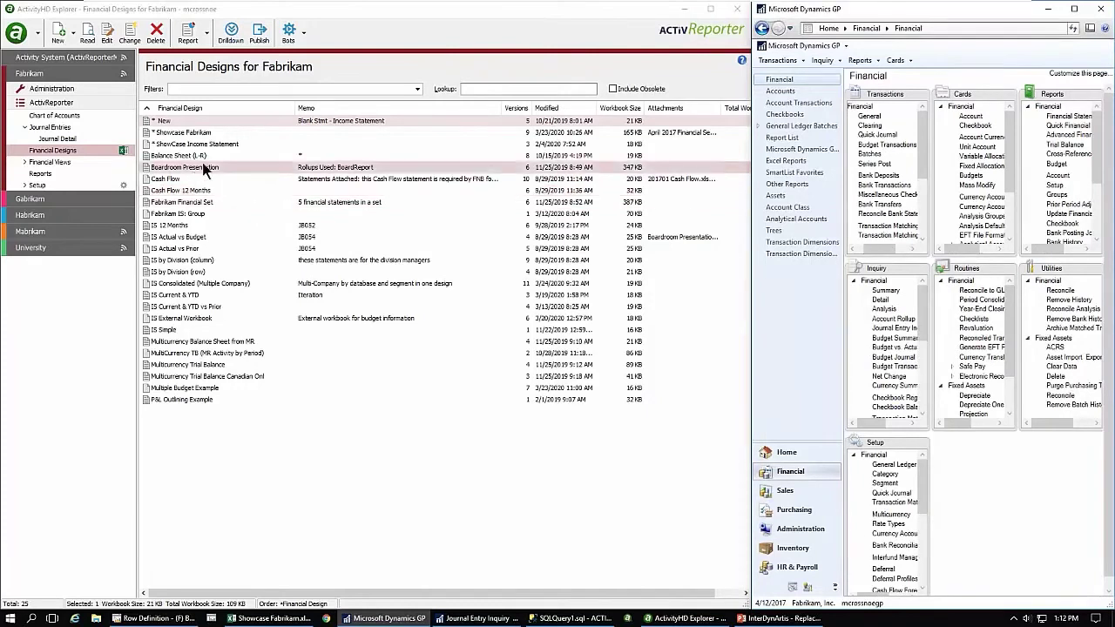
Open the Showcase Fabrikam design's workbook for editing, connecting to ActivReporterMC and accepting the April 2017 workbook options.
{"action": "left_click", "coordinate": [178, 135]}
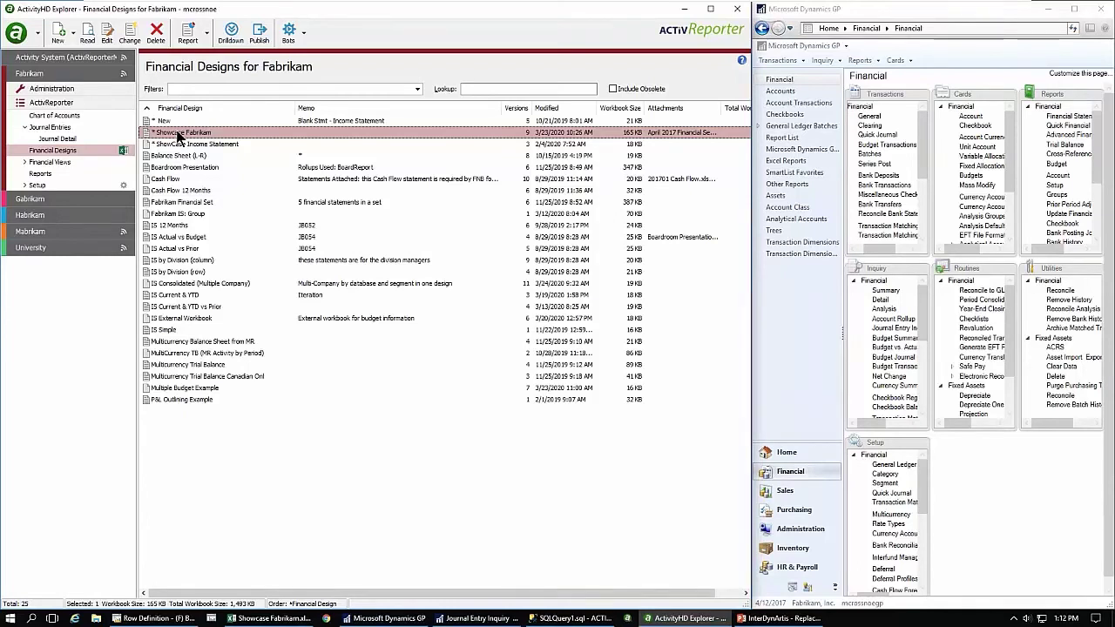
{"action": "double_click", "coordinate": [178, 135]}
{"action": "left_click", "coordinate": [152, 180]}
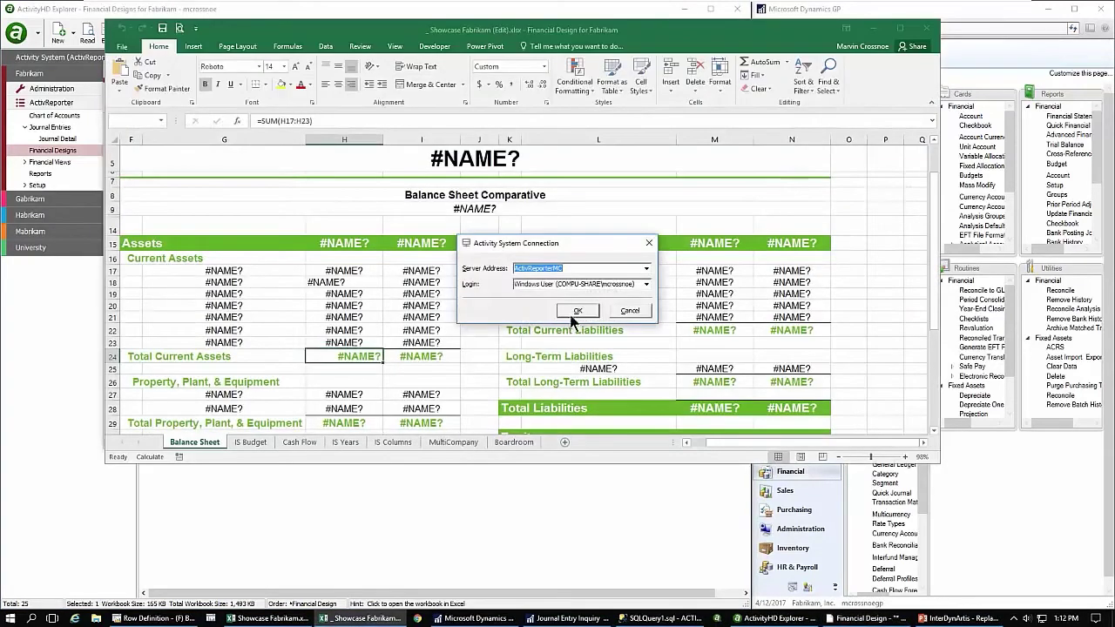
{"action": "left_click", "coordinate": [574, 313]}
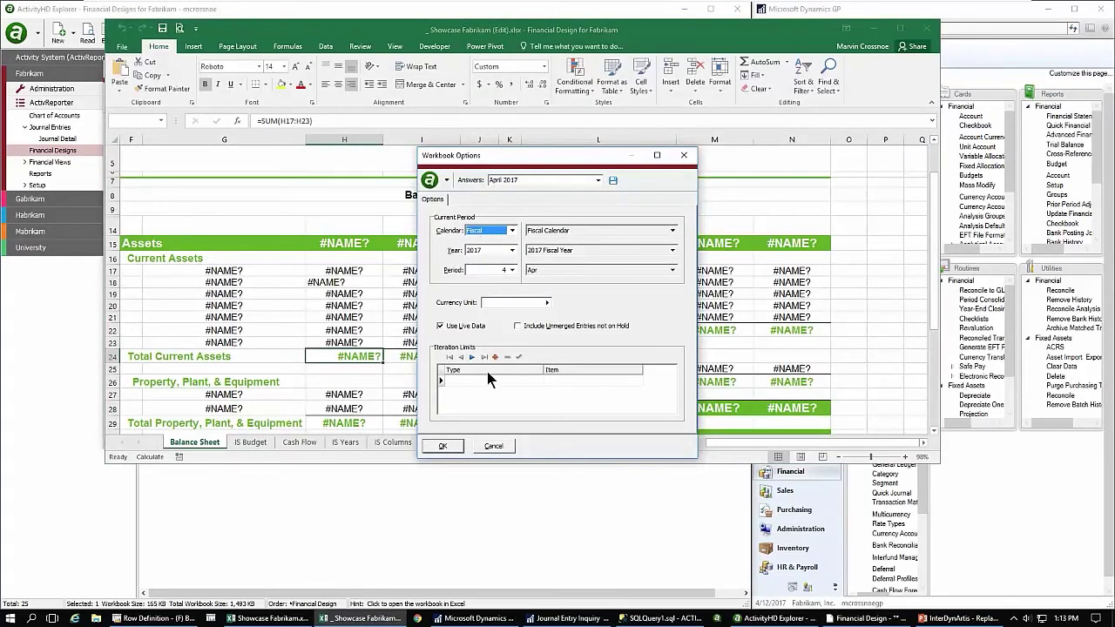
{"action": "left_click", "coordinate": [445, 445]}
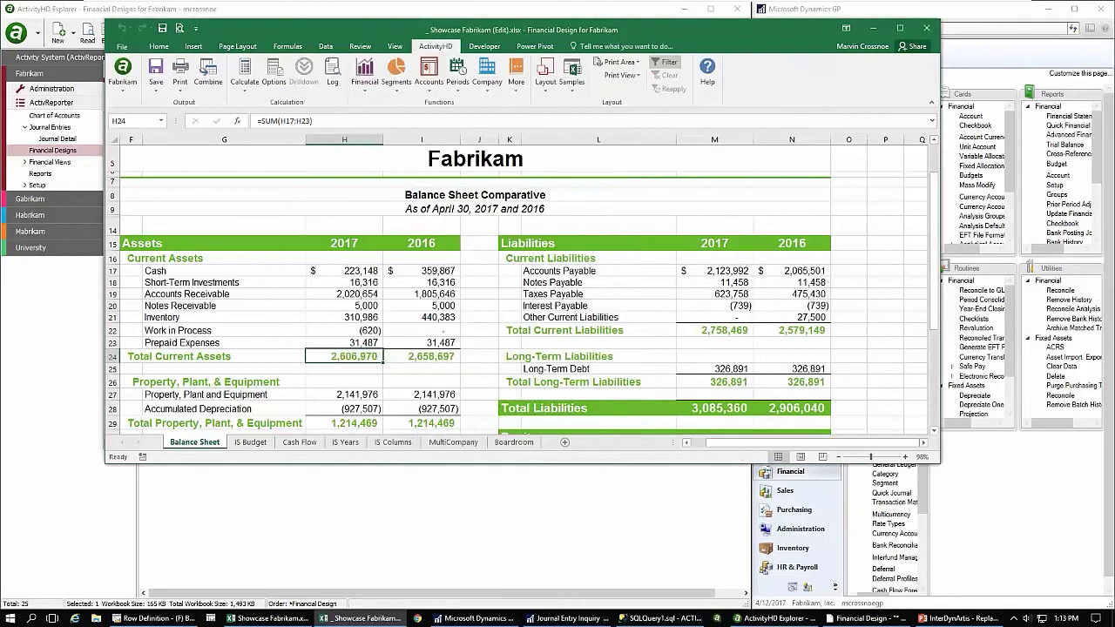
Drill down into the 2017 Cash balance and select the Cash in Bank - Canada journal line.
{"action": "left_click", "coordinate": [366, 271]}
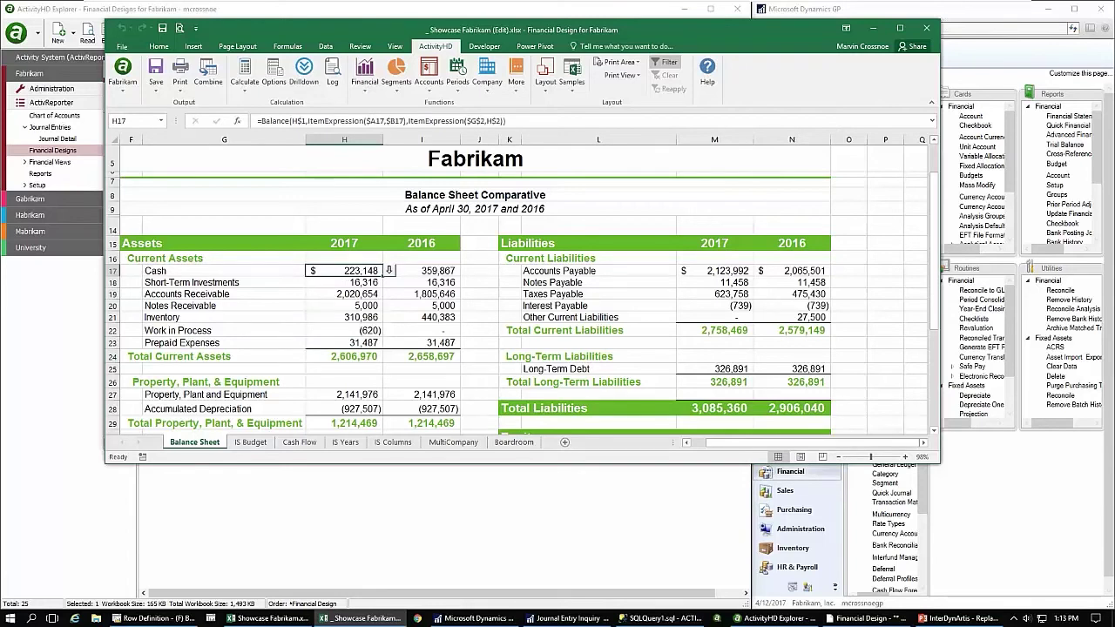
{"action": "left_click", "coordinate": [388, 270]}
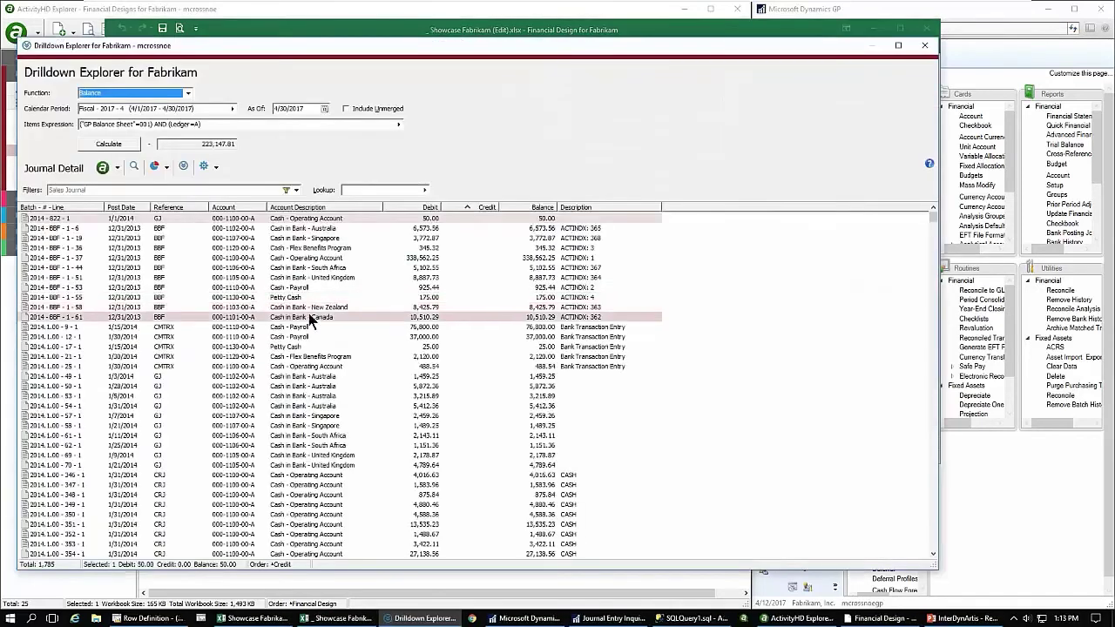
{"action": "left_click", "coordinate": [311, 320]}
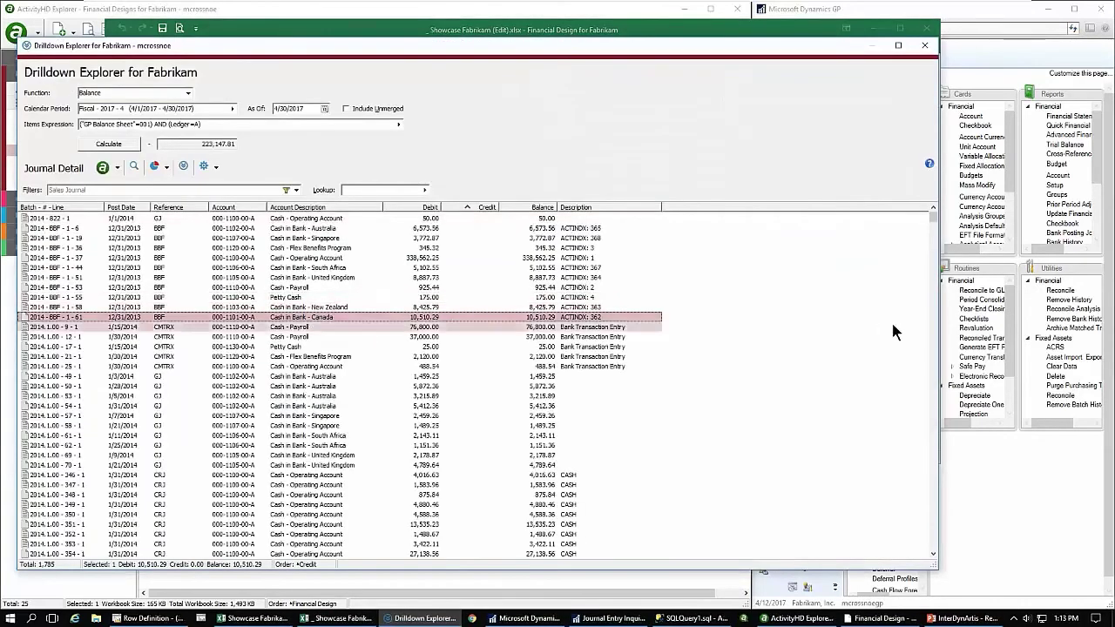
Close the Cash drilldown and the Showcase Fabrikam design workbook without saving changes.
{"action": "left_click", "coordinate": [924, 46]}
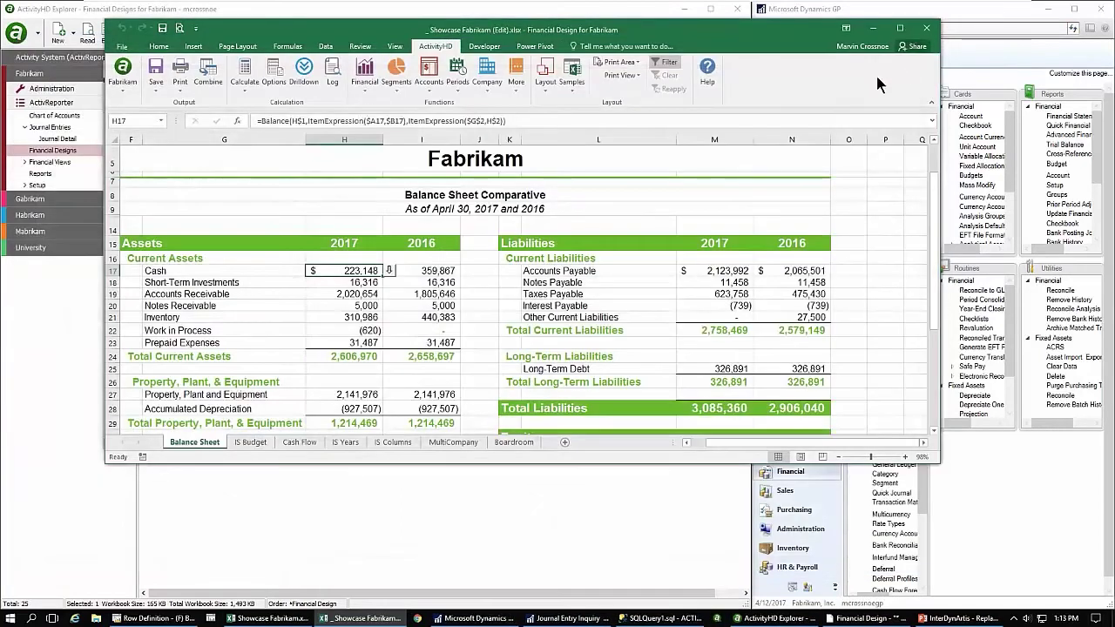
{"action": "left_click", "coordinate": [926, 27]}
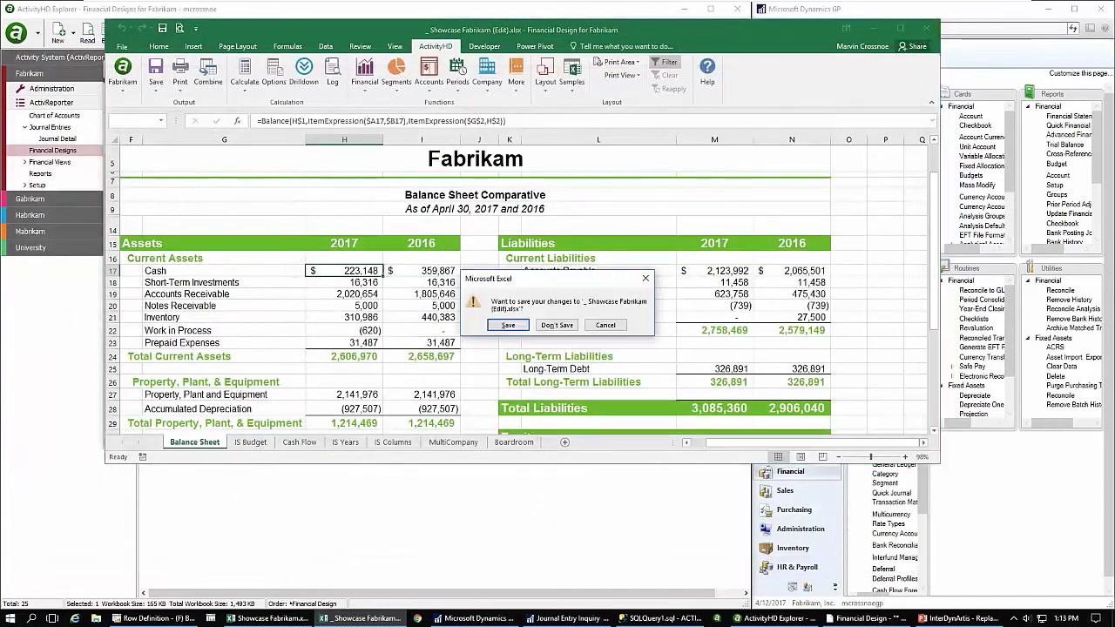
{"action": "left_click", "coordinate": [552, 325]}
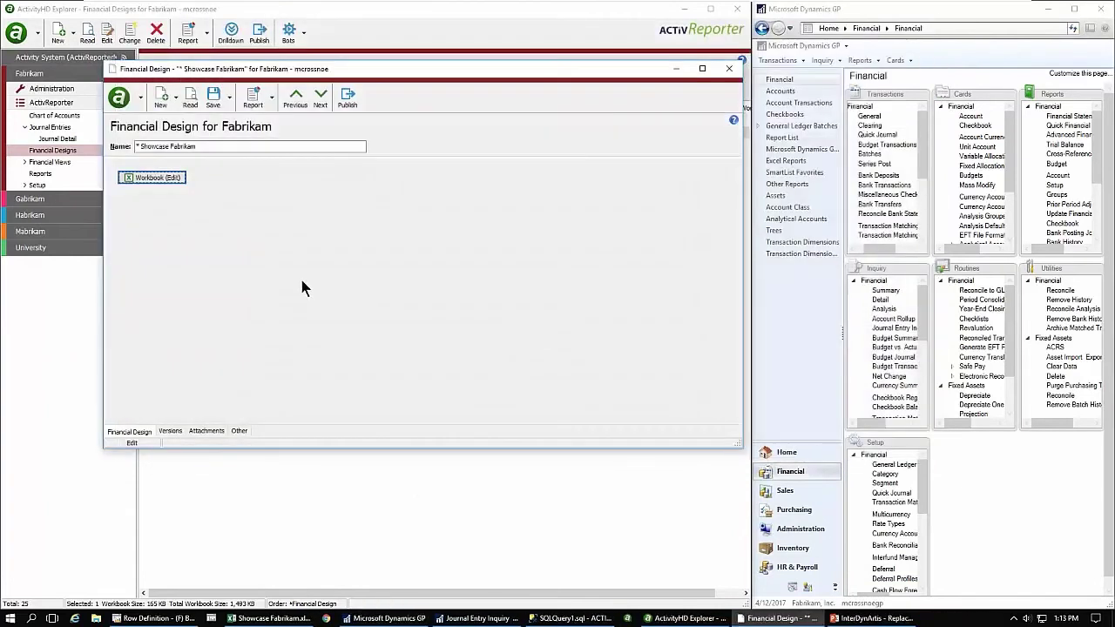
Try to restore version 3 of the Showcase Fabrikam design from its version history and close the design without saving changes.
{"action": "left_click", "coordinate": [170, 432]}
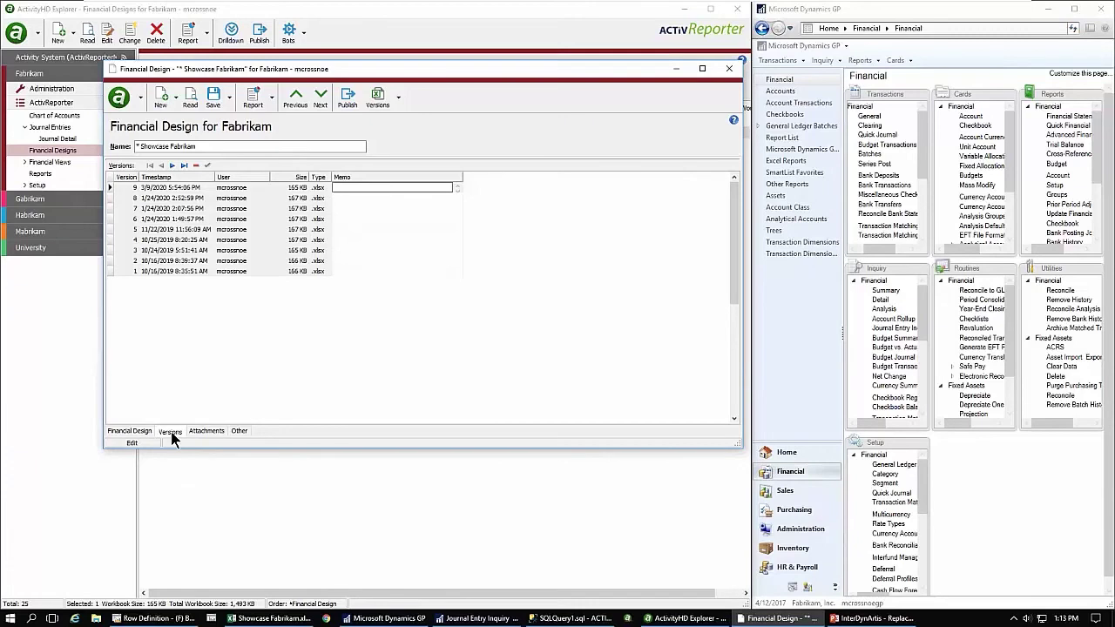
{"action": "left_click", "coordinate": [164, 251]}
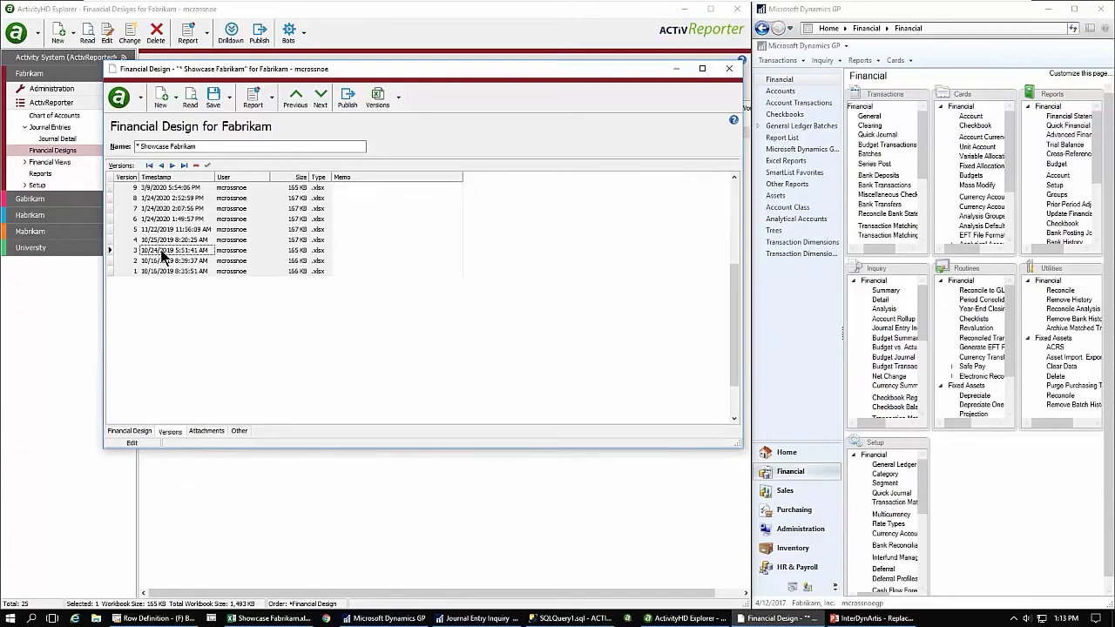
{"action": "left_click", "coordinate": [397, 101]}
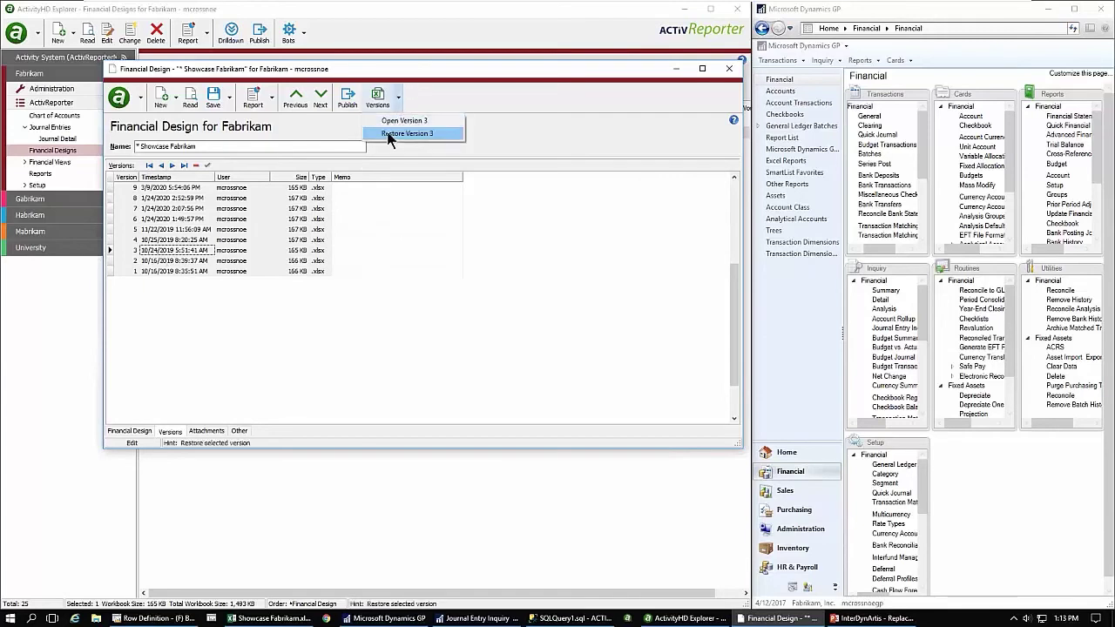
{"action": "left_click", "coordinate": [389, 135]}
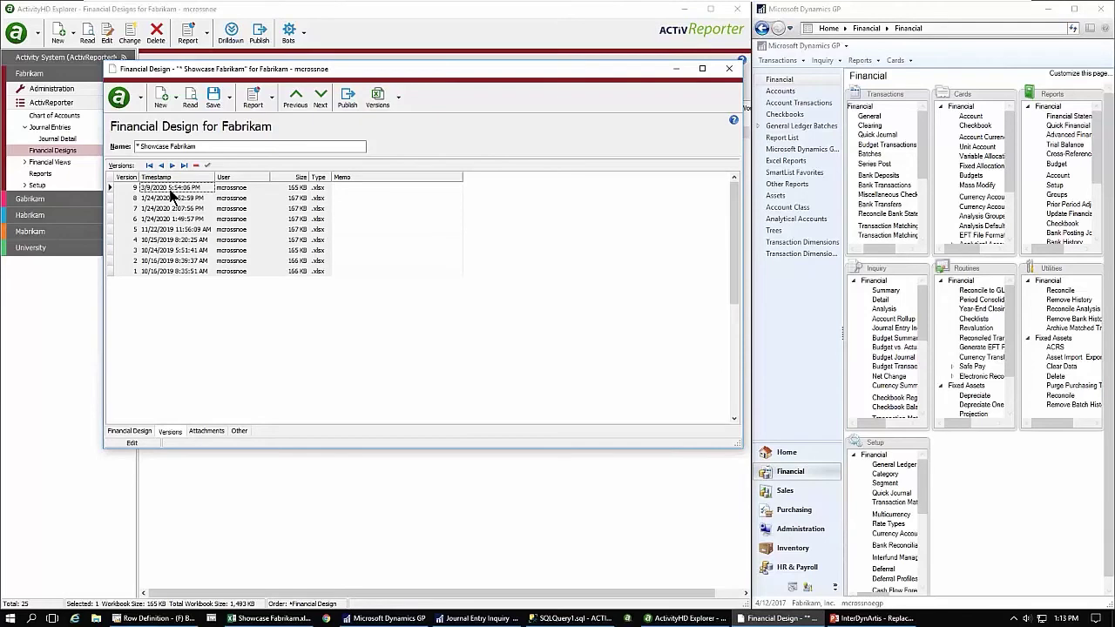
{"action": "left_click", "coordinate": [730, 72]}
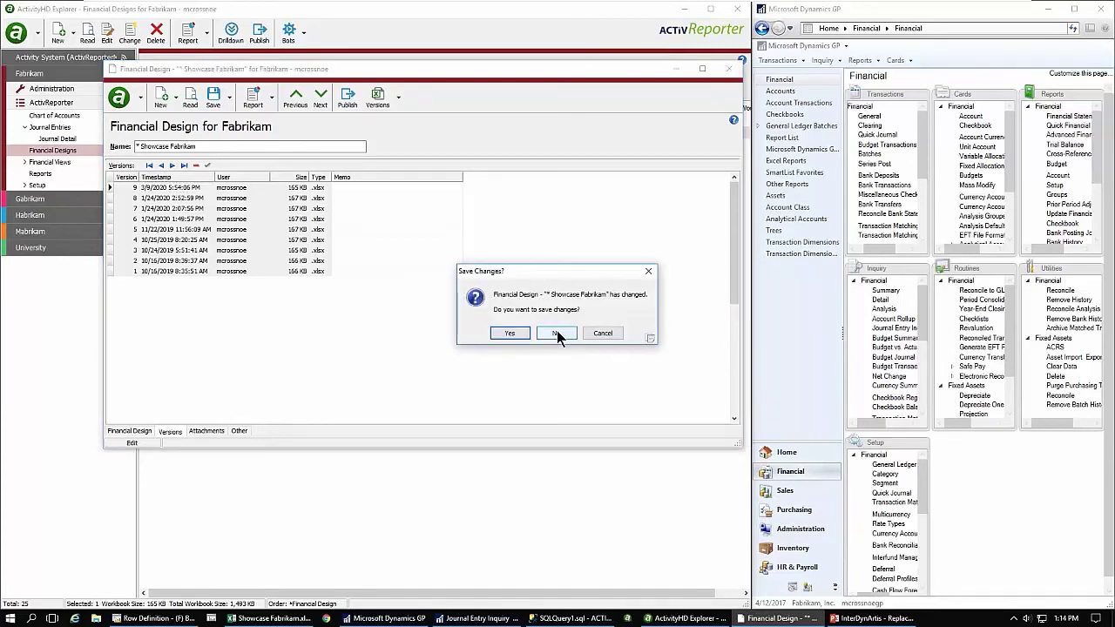
{"action": "left_click", "coordinate": [556, 332]}
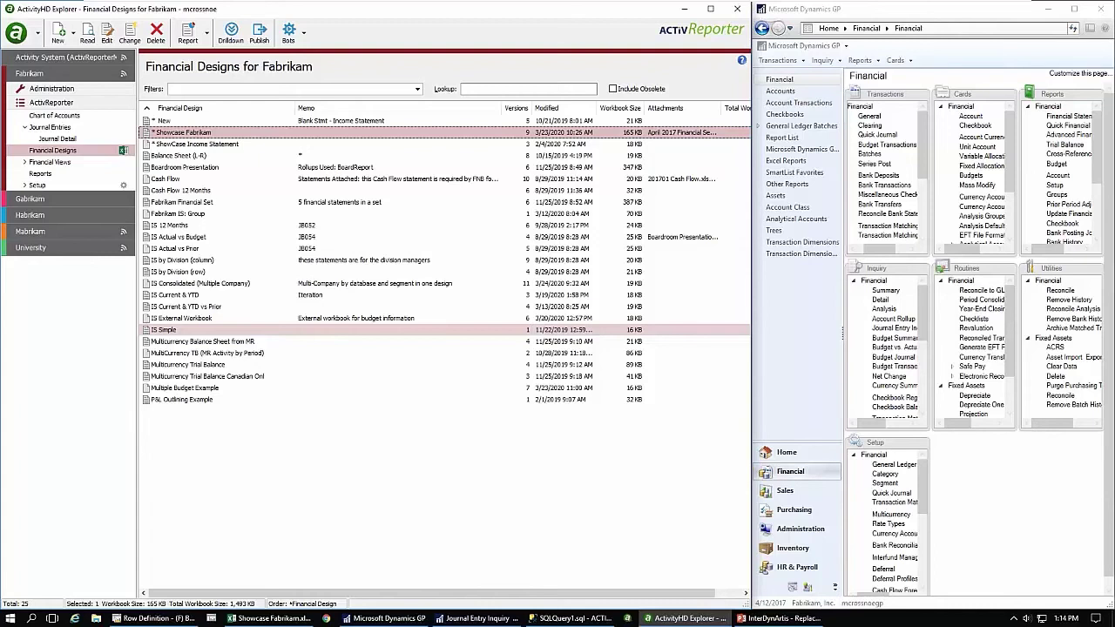
Create a new financial design named INterdyne Financials and open its new workbook with the April 2017 workbook options.
{"action": "right_click", "coordinate": [340, 435]}
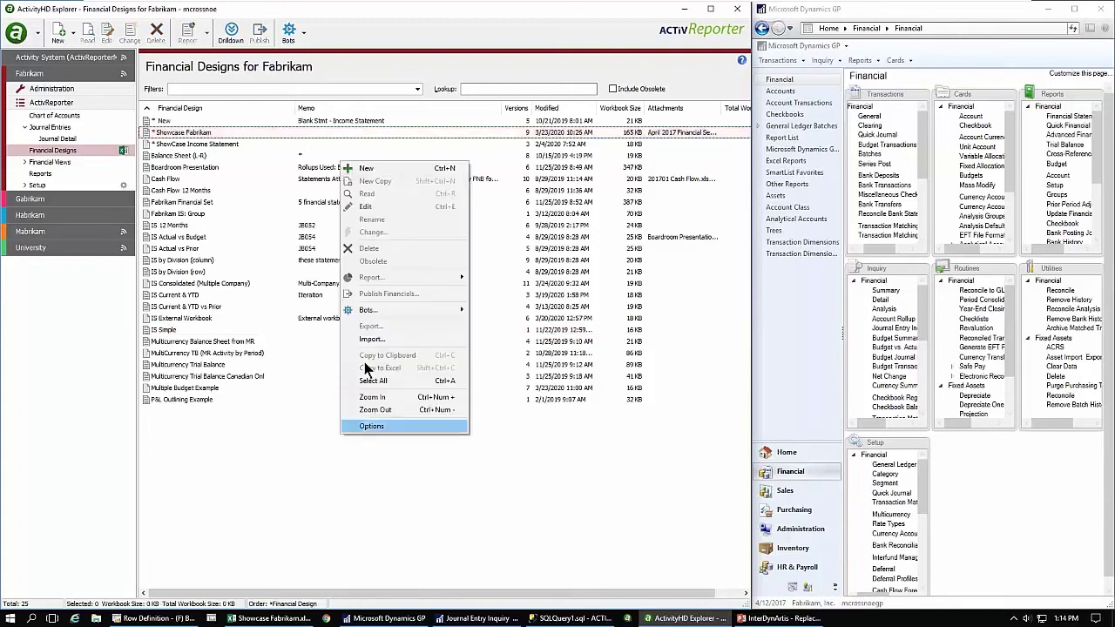
{"action": "left_click", "coordinate": [365, 170]}
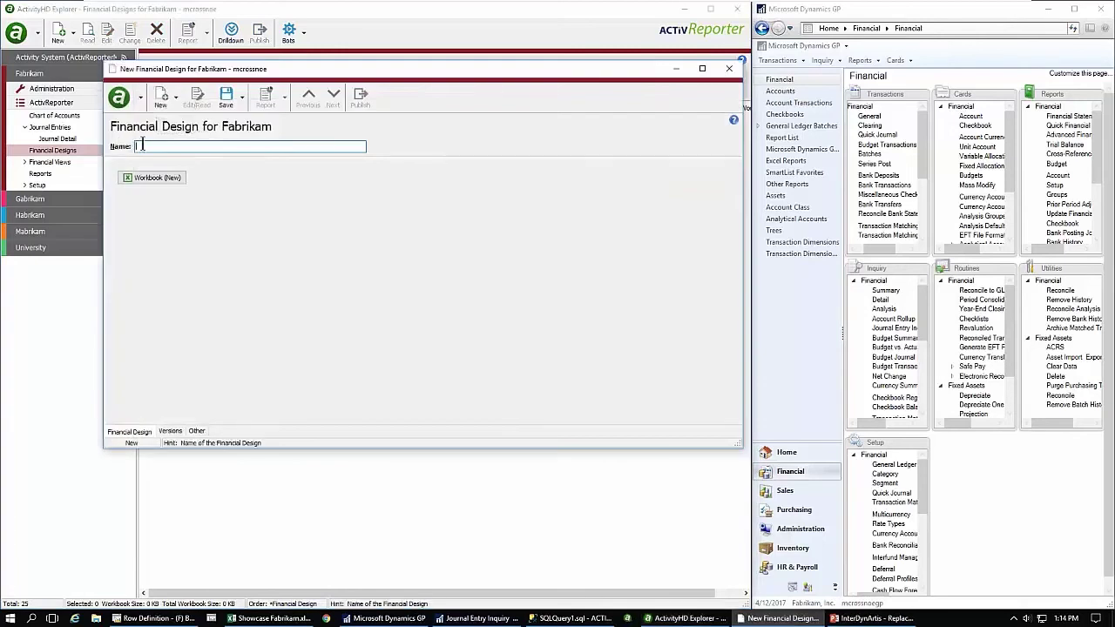
{"action": "type", "text": "2Vie"}
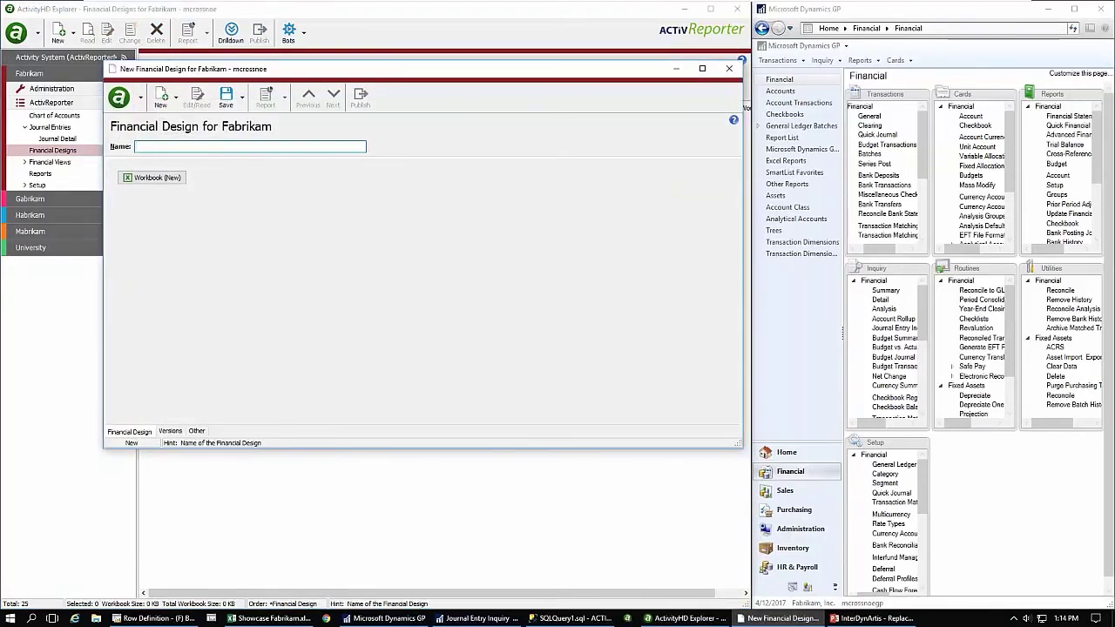
{"action": "type", "text": "erdyne Financials"}
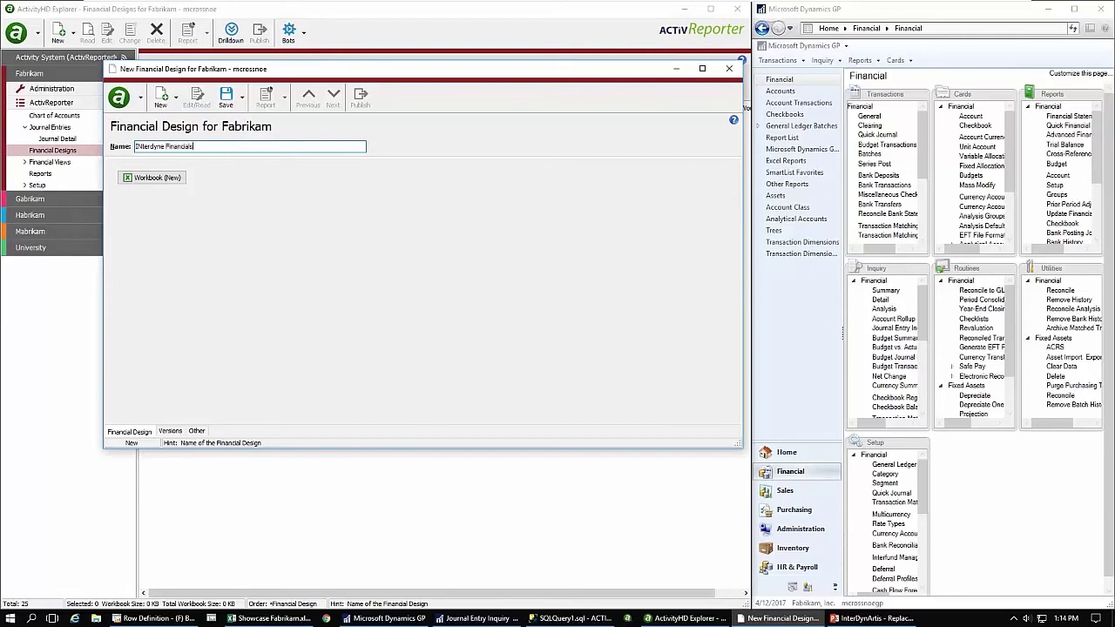
{"action": "left_click", "coordinate": [138, 178]}
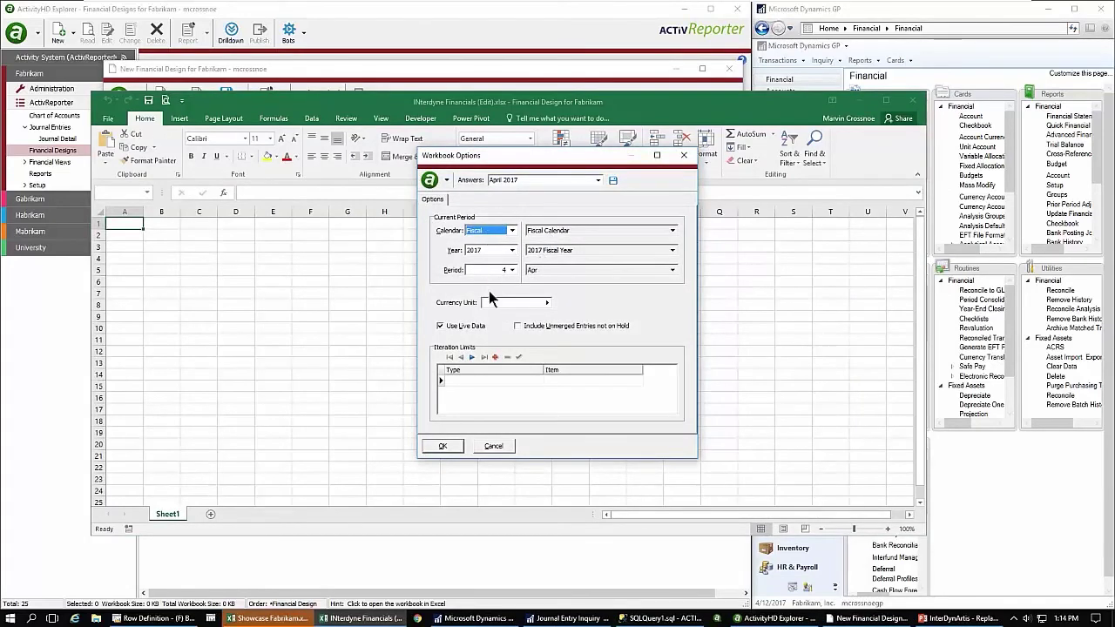
{"action": "left_click", "coordinate": [440, 446]}
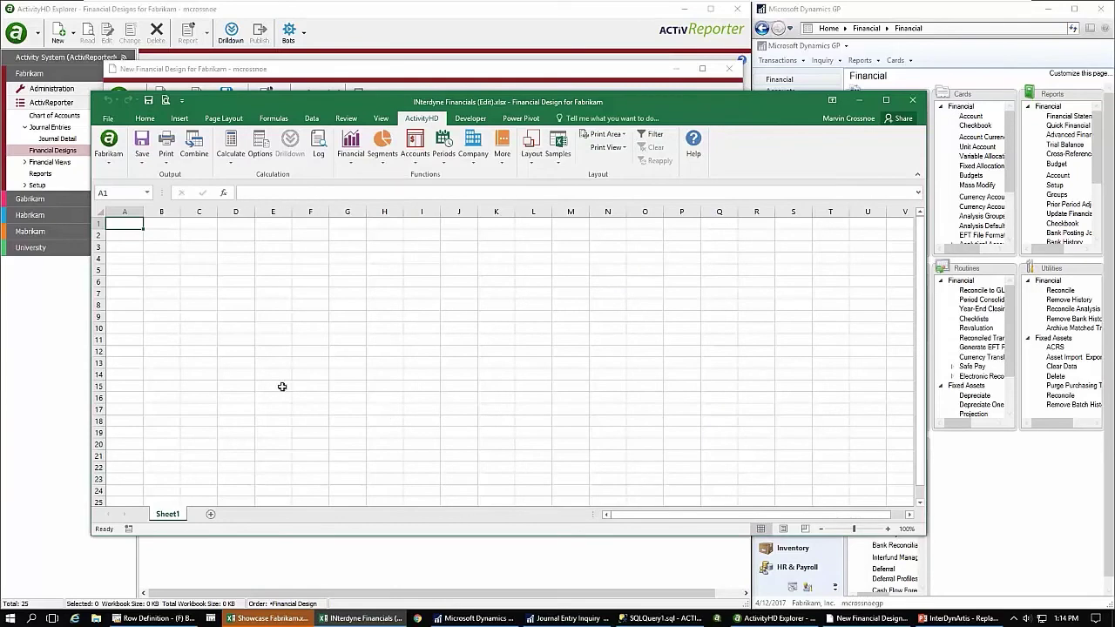
Review the ActivityHD functions available for financial amounts, segments, accounts, periods and company.
{"action": "left_click", "coordinate": [351, 155]}
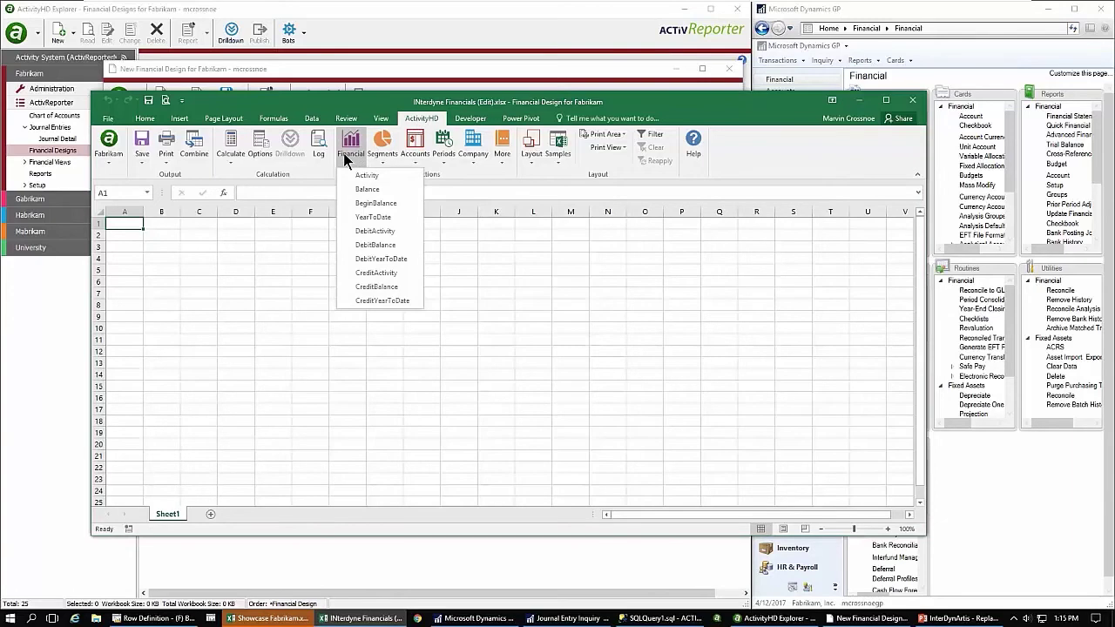
{"action": "left_click", "coordinate": [384, 150]}
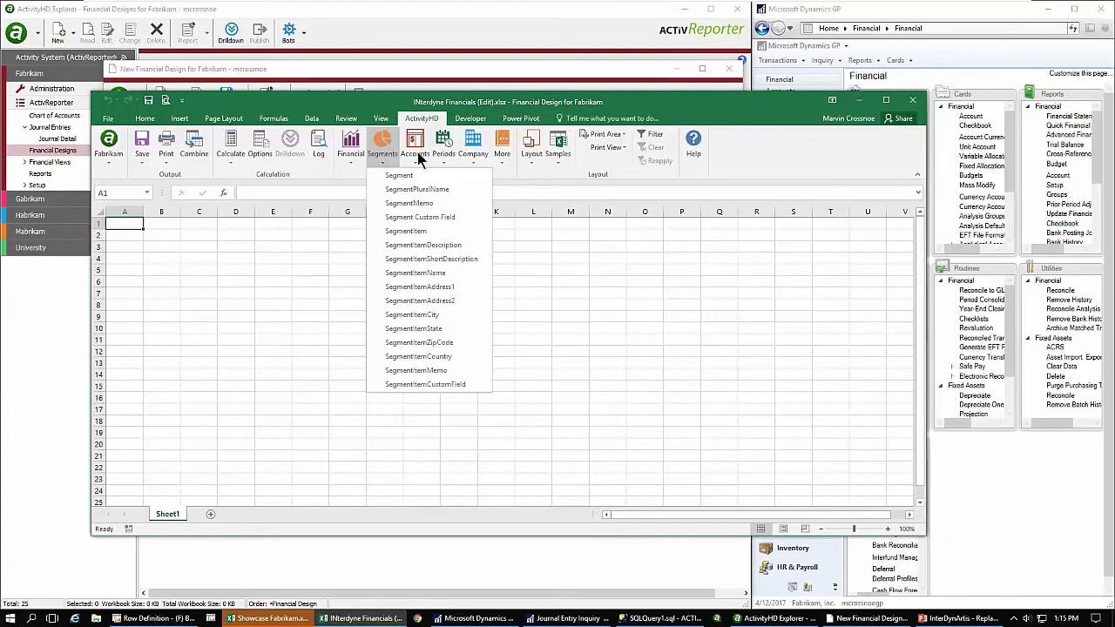
{"action": "left_click", "coordinate": [417, 151]}
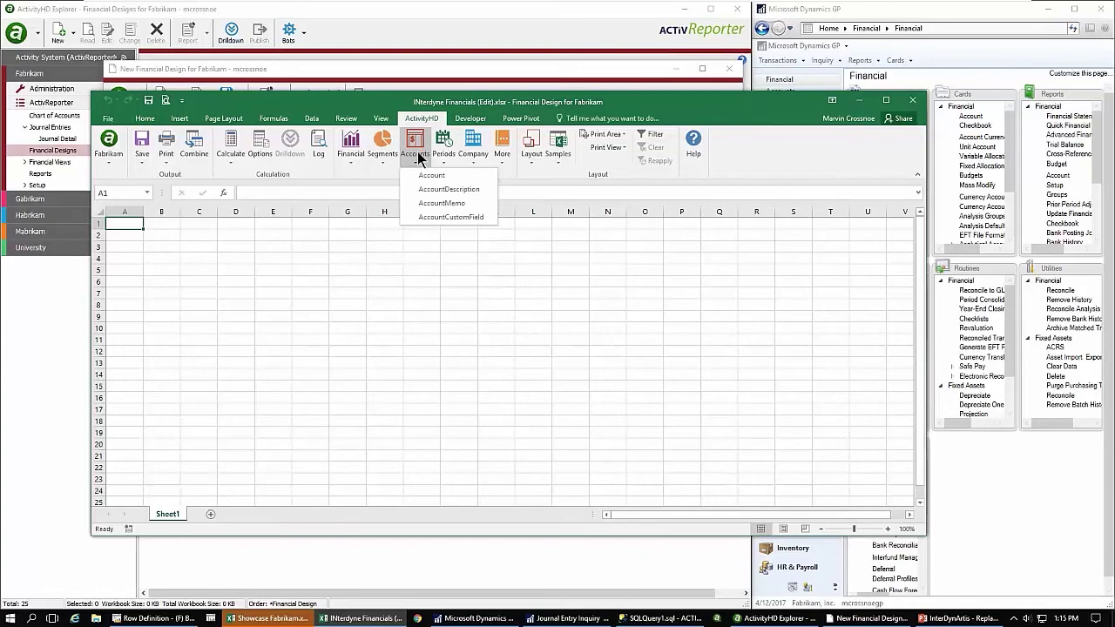
{"action": "left_click", "coordinate": [447, 150]}
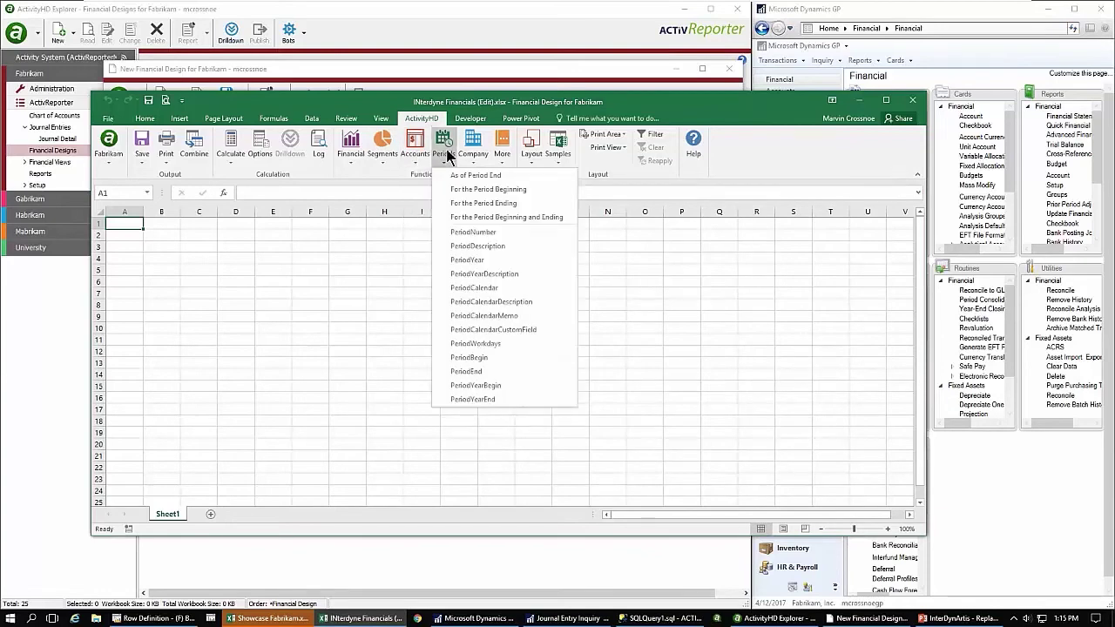
{"action": "left_click", "coordinate": [479, 157]}
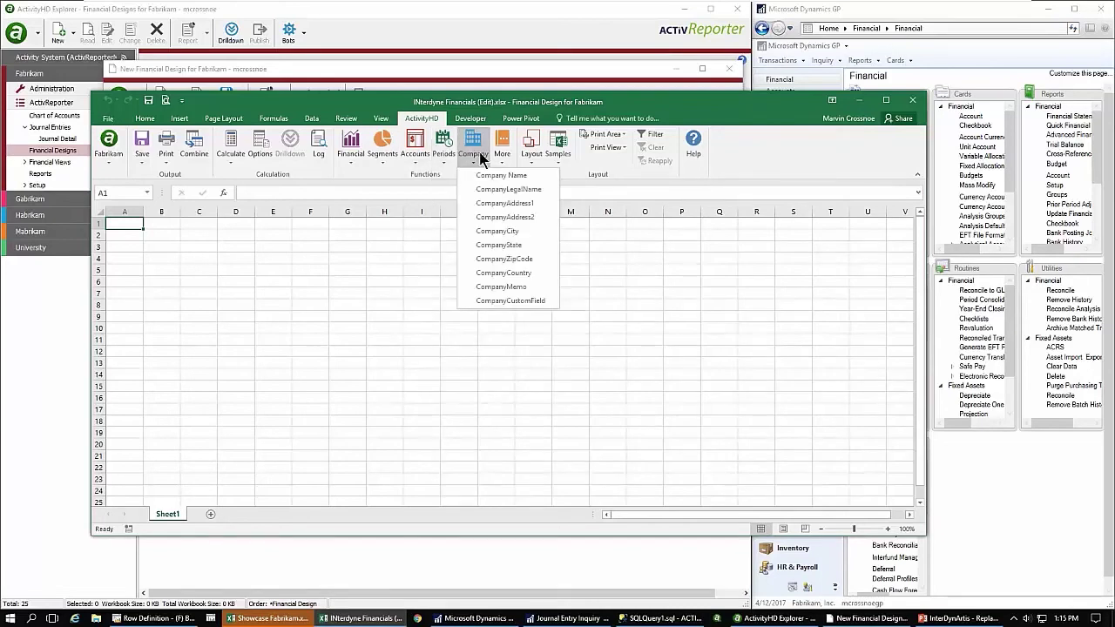
{"action": "left_click", "coordinate": [288, 231]}
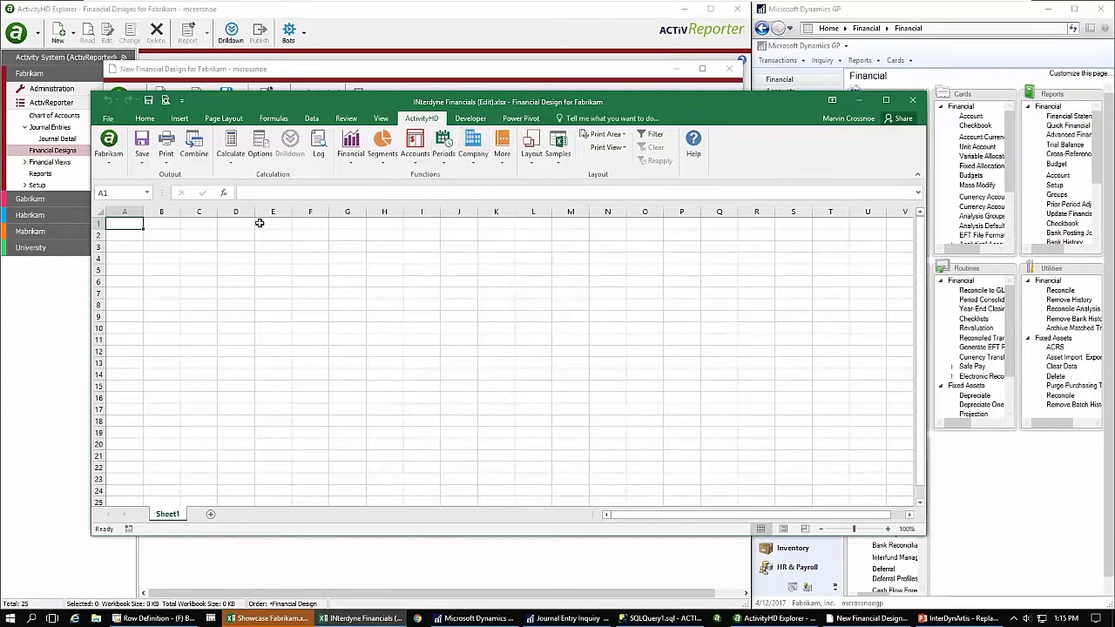
Insert the CompanyName function in cell E1 with the Company argument left blank.
{"action": "left_click", "coordinate": [270, 226]}
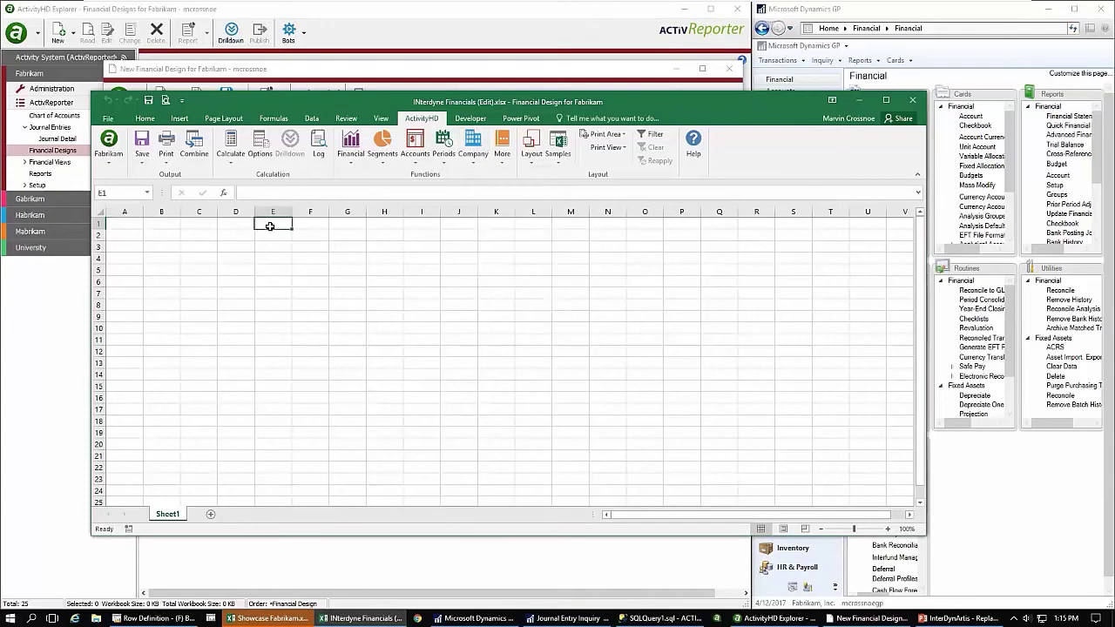
{"action": "left_click", "coordinate": [477, 164]}
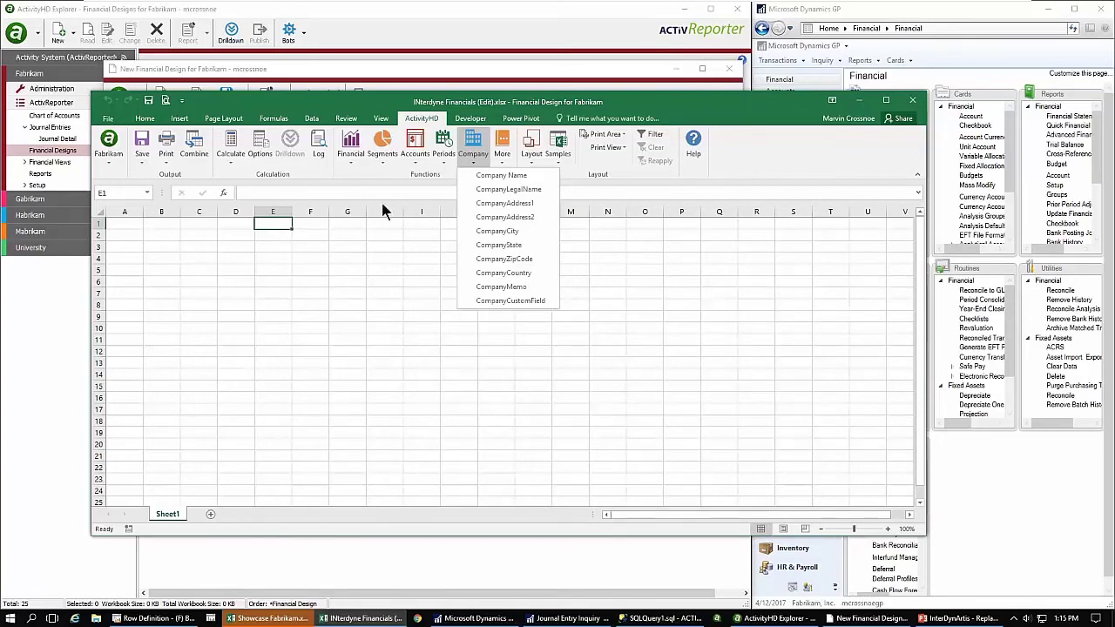
{"action": "left_click", "coordinate": [500, 177]}
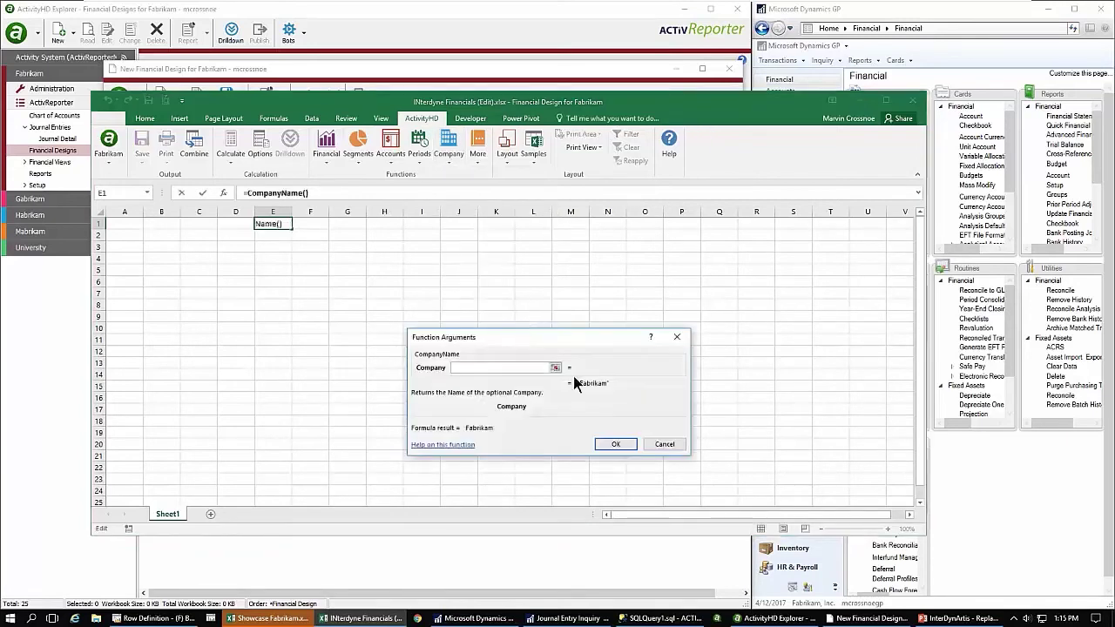
{"action": "left_click", "coordinate": [615, 445]}
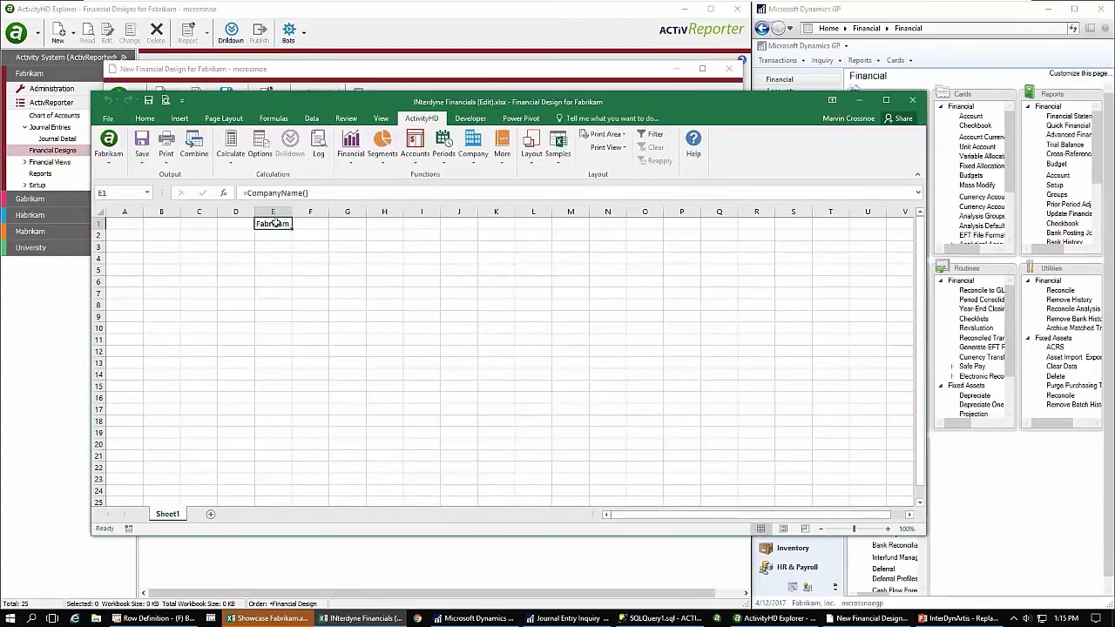
Format the company name in E1 as bold red text at font size 18.
{"action": "left_click", "coordinate": [145, 118]}
{"action": "left_click", "coordinate": [190, 157]}
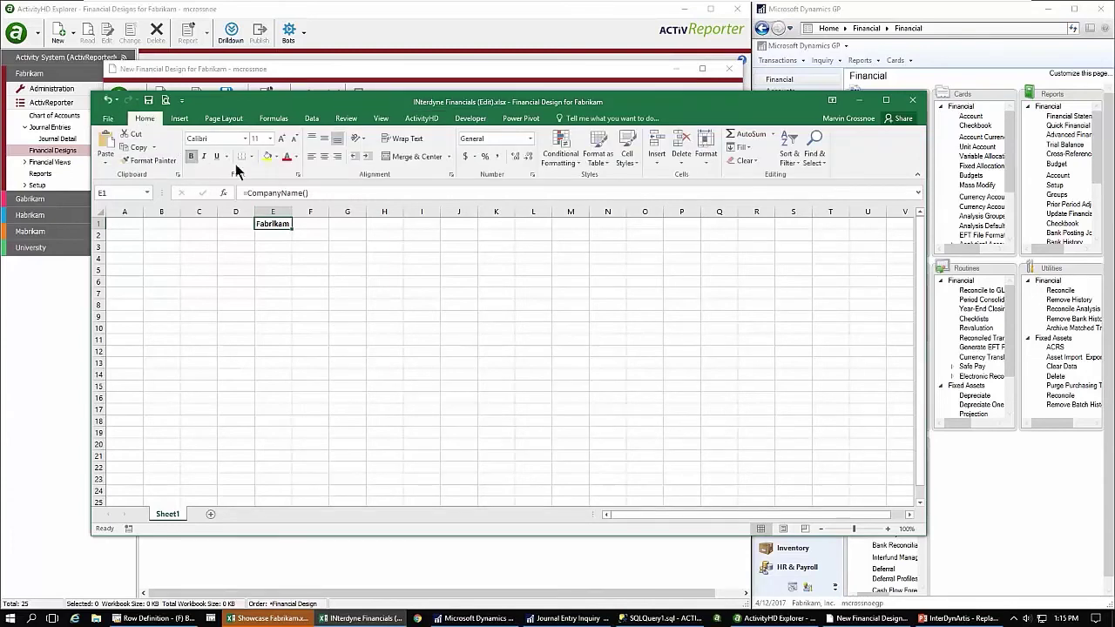
{"action": "left_click", "coordinate": [286, 157]}
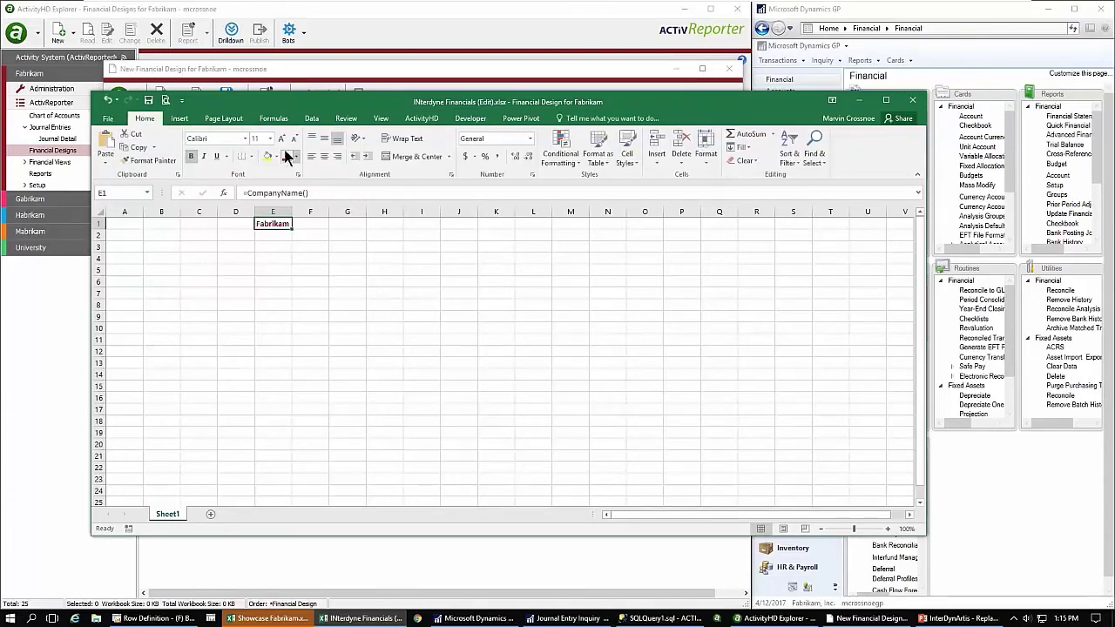
{"action": "left_click", "coordinate": [281, 138]}
{"action": "left_click", "coordinate": [280, 138]}
{"action": "left_click", "coordinate": [281, 138]}
{"action": "left_click", "coordinate": [281, 138]}
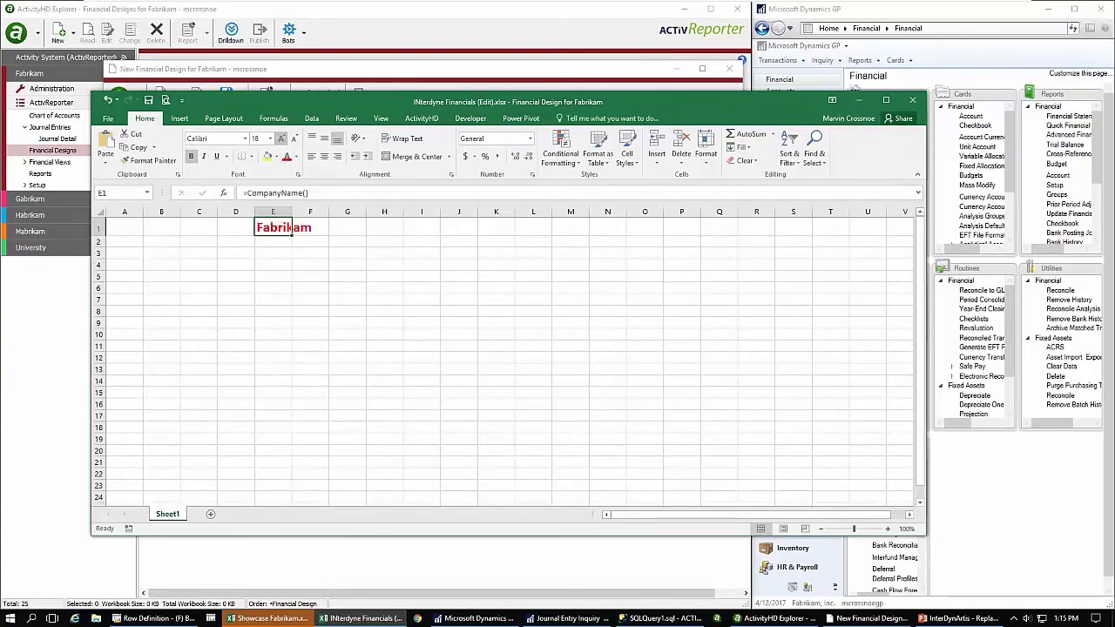
Insert the As of Period End date heading in cell E2.
{"action": "left_click", "coordinate": [270, 244]}
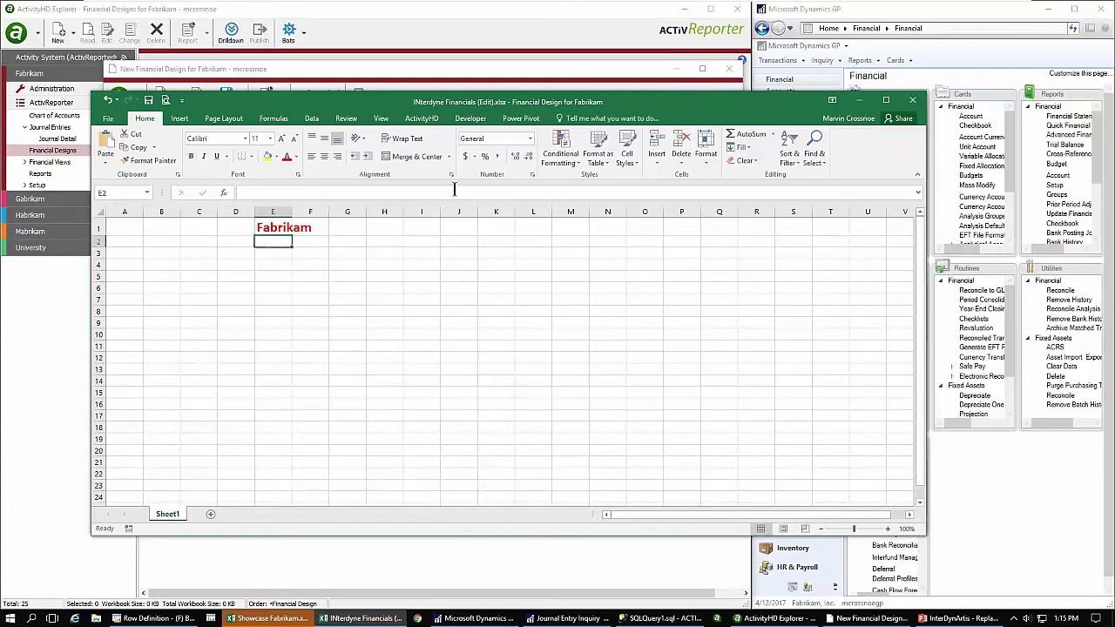
{"action": "left_click", "coordinate": [423, 120]}
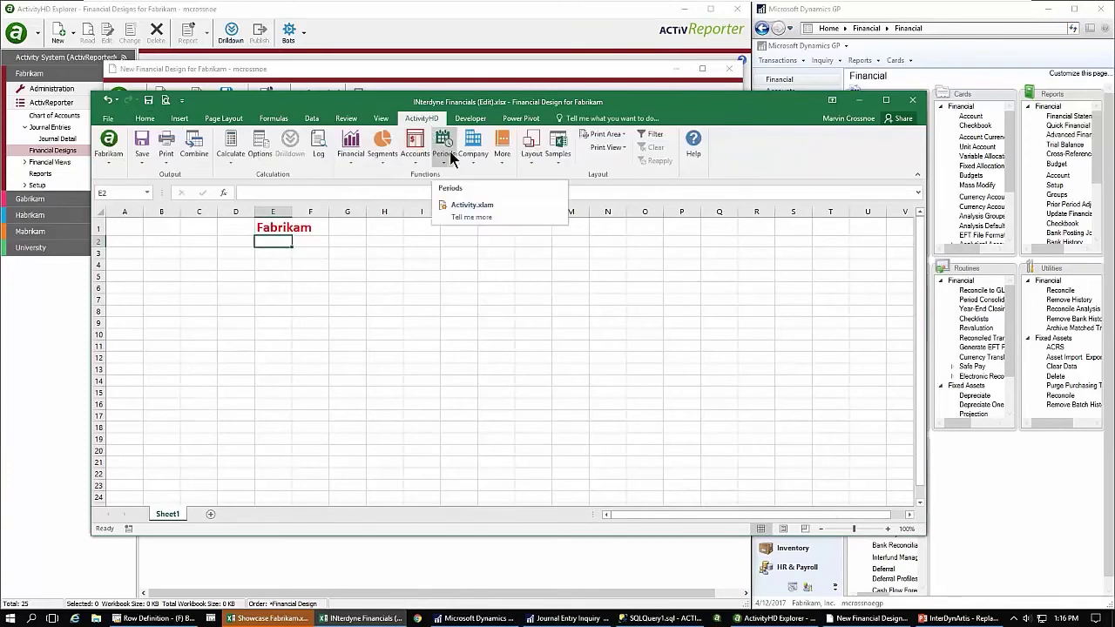
{"action": "left_click", "coordinate": [447, 161]}
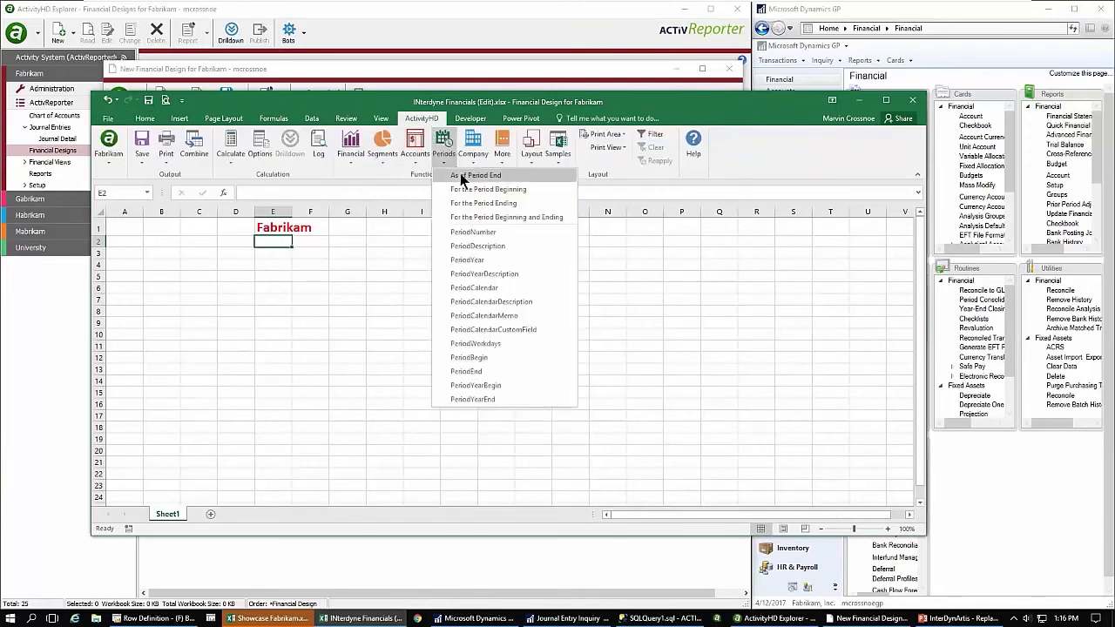
{"action": "left_click", "coordinate": [461, 175]}
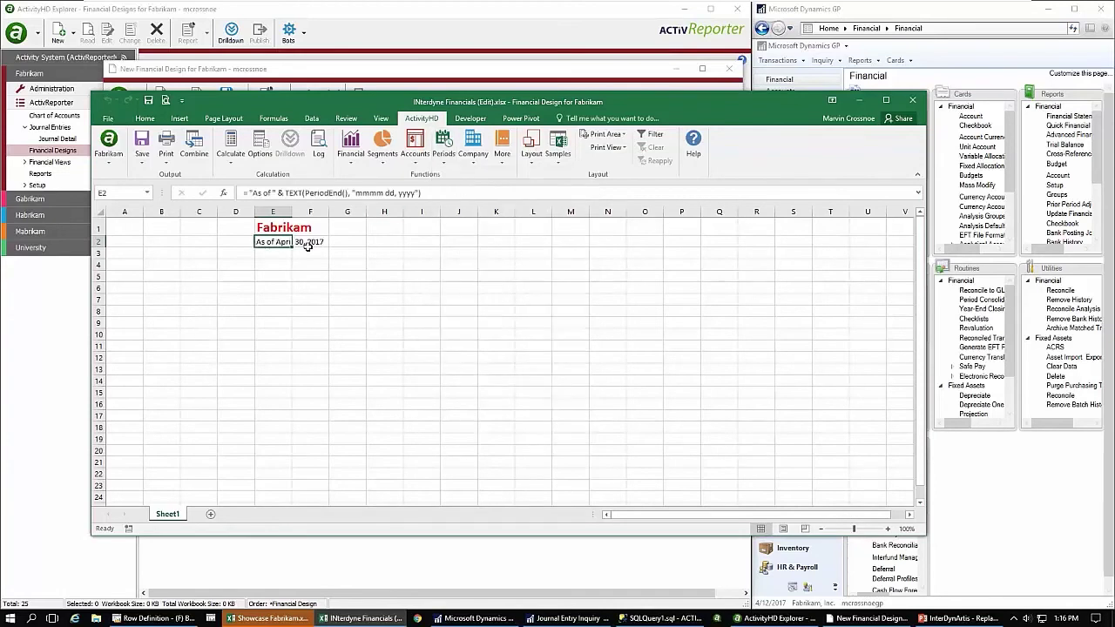
Set the workbook's current period to 5 (May) in the workbook options.
{"action": "left_click", "coordinate": [259, 144]}
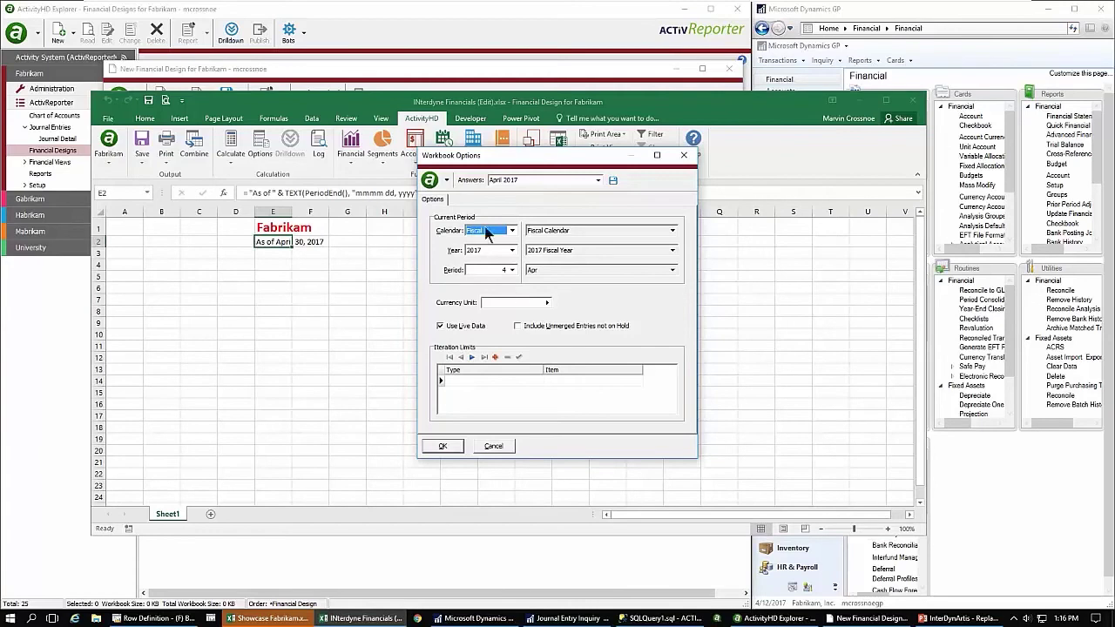
{"action": "left_click", "coordinate": [510, 270]}
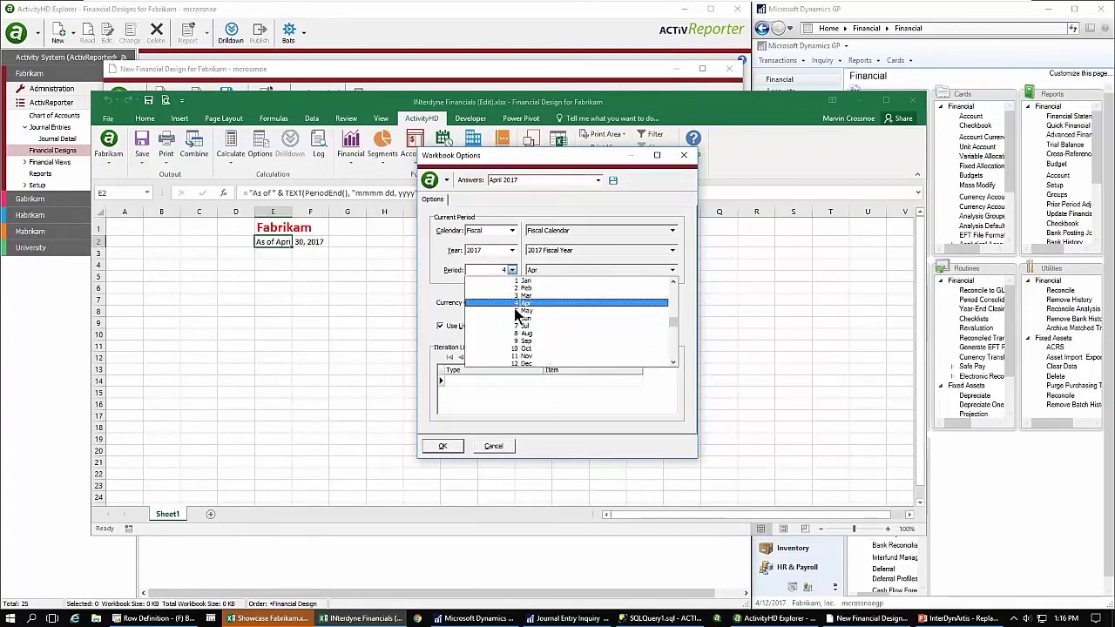
{"action": "left_click", "coordinate": [519, 311]}
{"action": "left_click", "coordinate": [452, 449]}
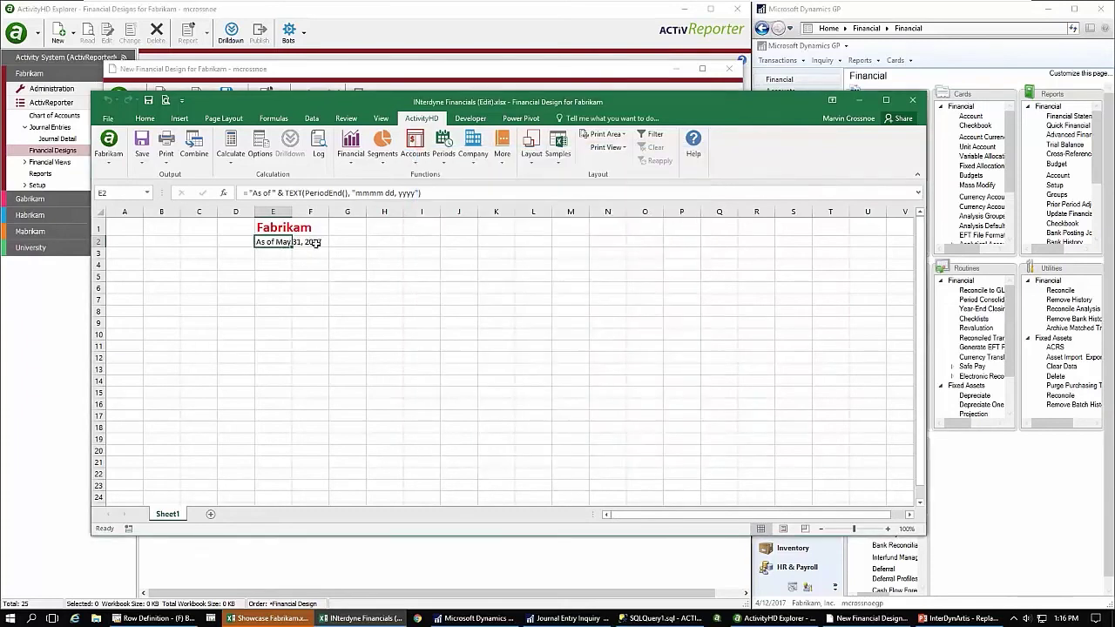
Insert the AccountDescription function in cell B5 with account code 000-1100-00-a.
{"action": "left_click", "coordinate": [153, 277]}
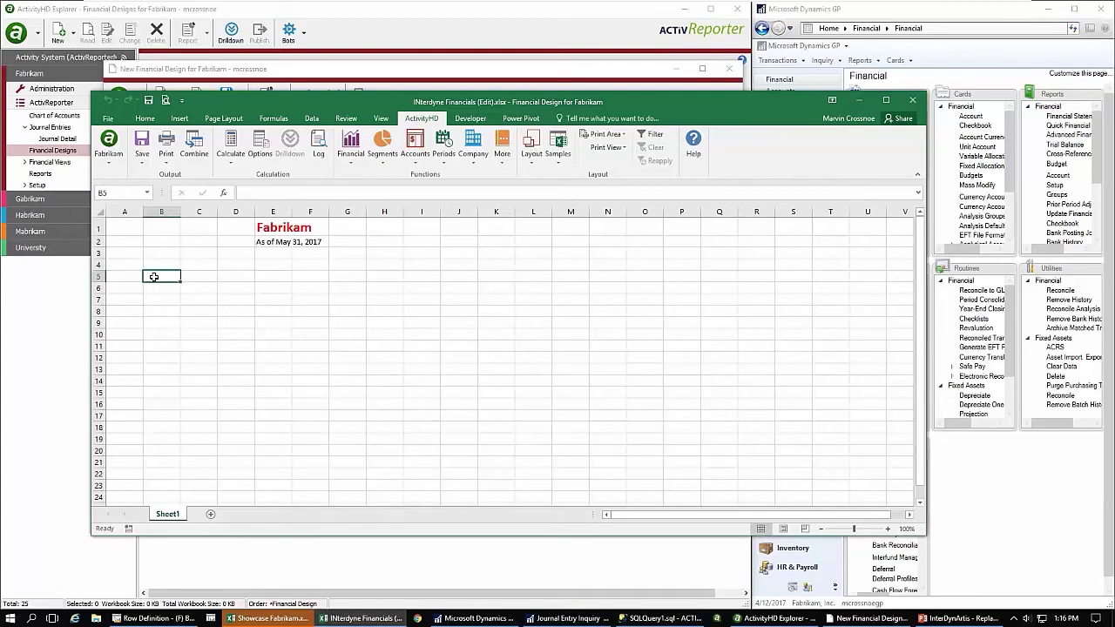
{"action": "left_click", "coordinate": [413, 150]}
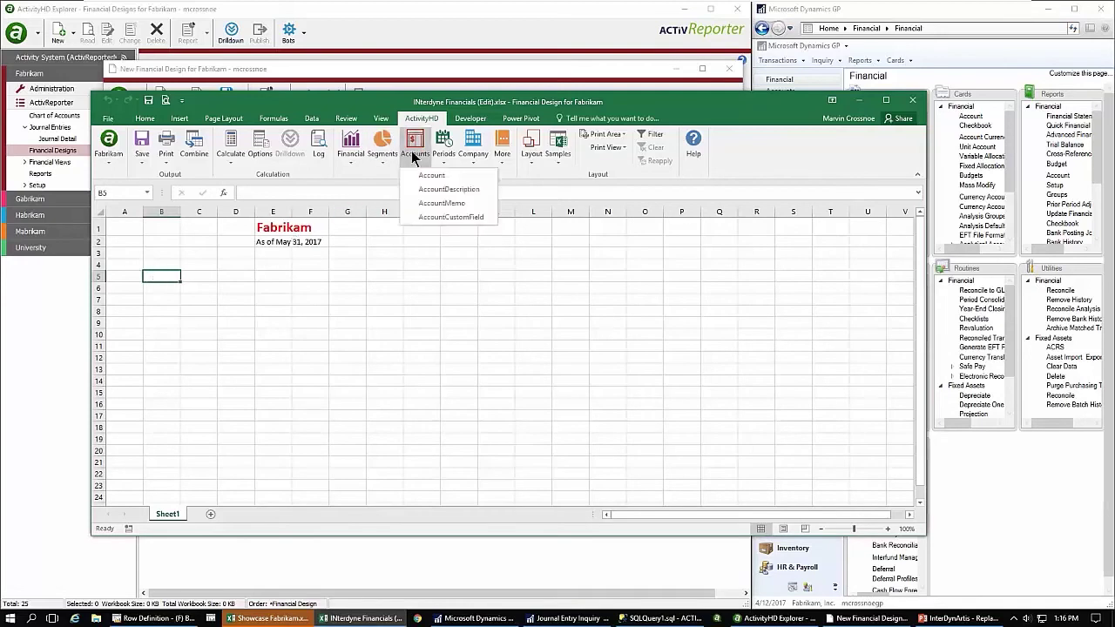
{"action": "left_click", "coordinate": [444, 189]}
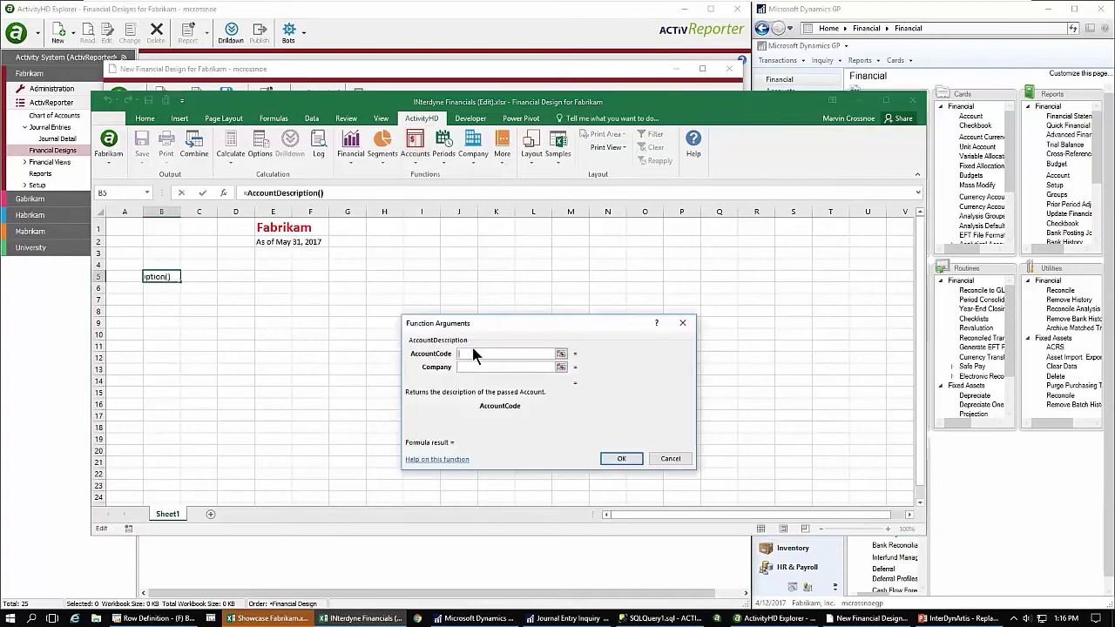
{"action": "type", "text": "000-1100"}
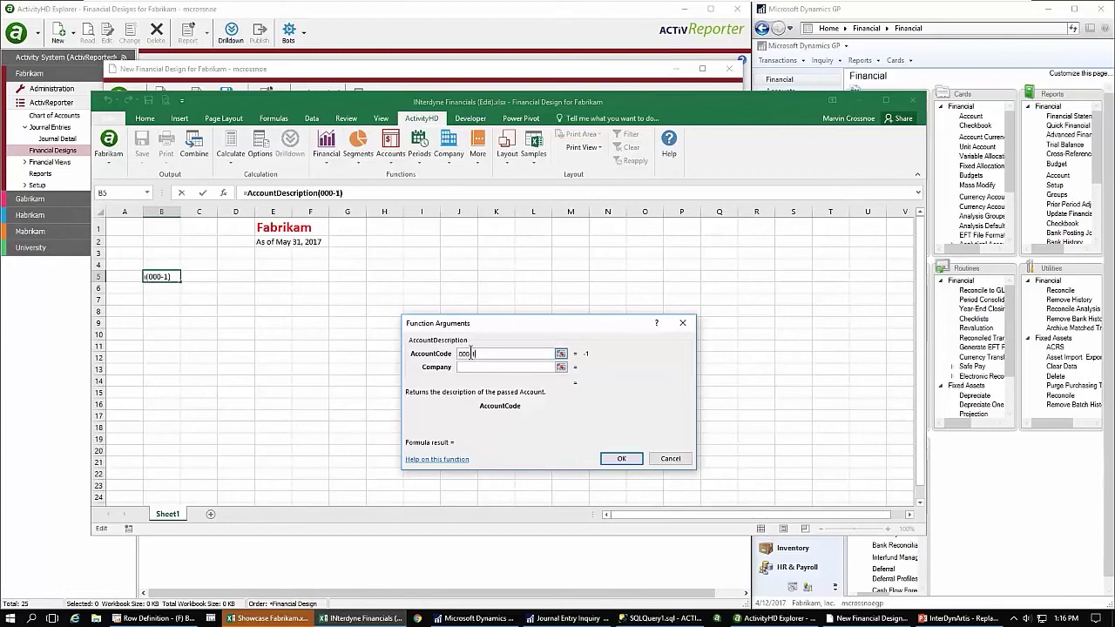
{"action": "type", "text": "-00-a"}
{"action": "key", "text": "Return"}
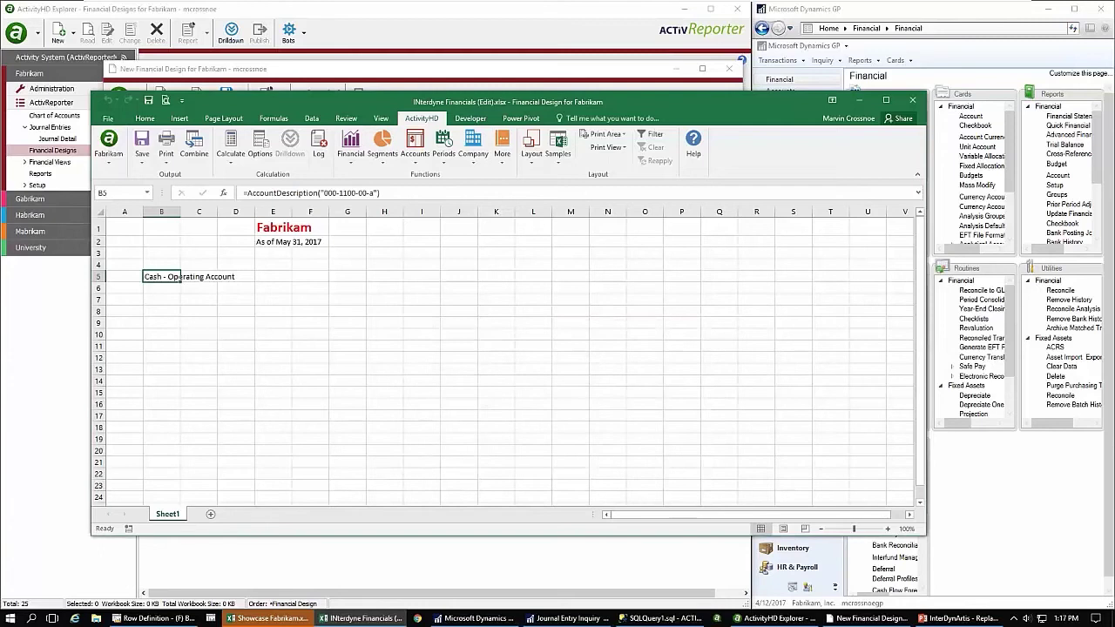
Insert the Balance function from the Activity Financials category in G5 with all arguments blank, and apply the comma number style.
{"action": "left_click", "coordinate": [337, 275]}
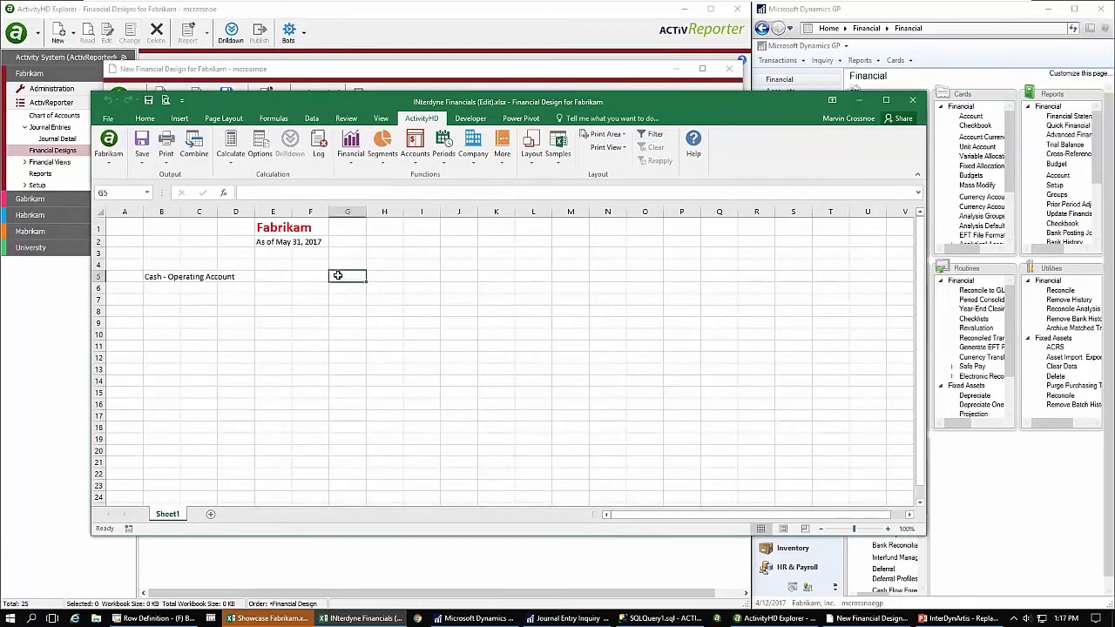
{"action": "left_click", "coordinate": [352, 155]}
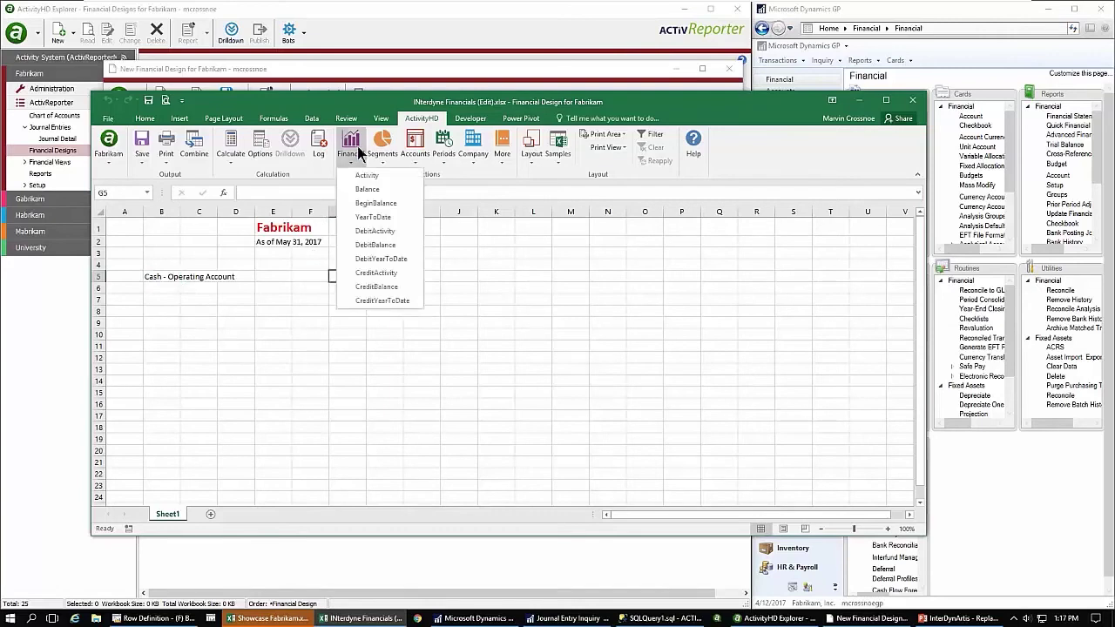
{"action": "left_click", "coordinate": [372, 190]}
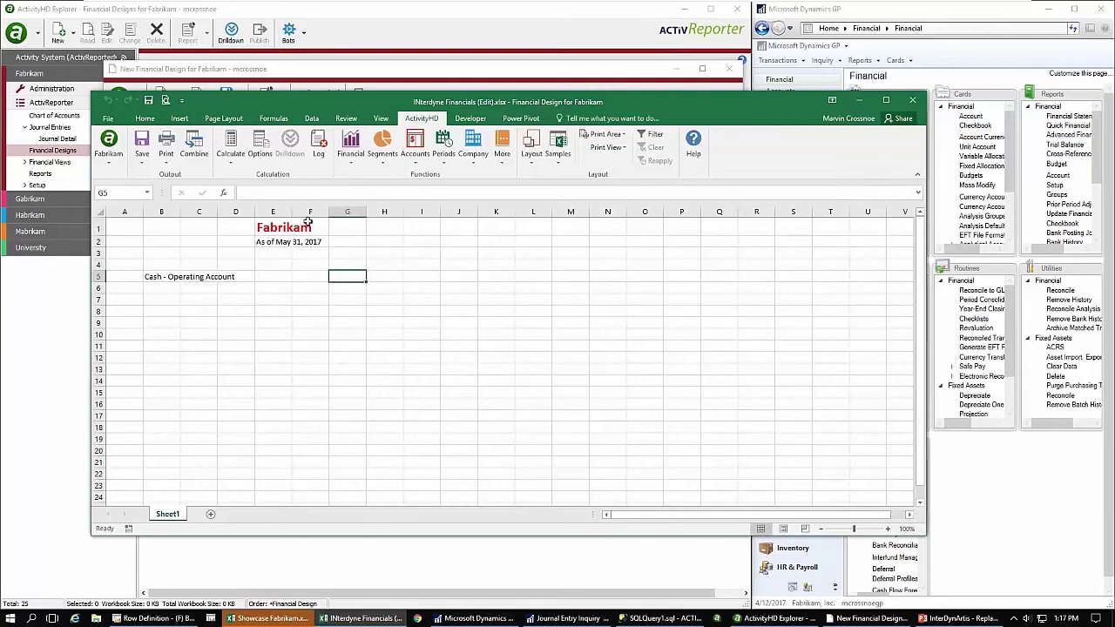
{"action": "left_click", "coordinate": [224, 194]}
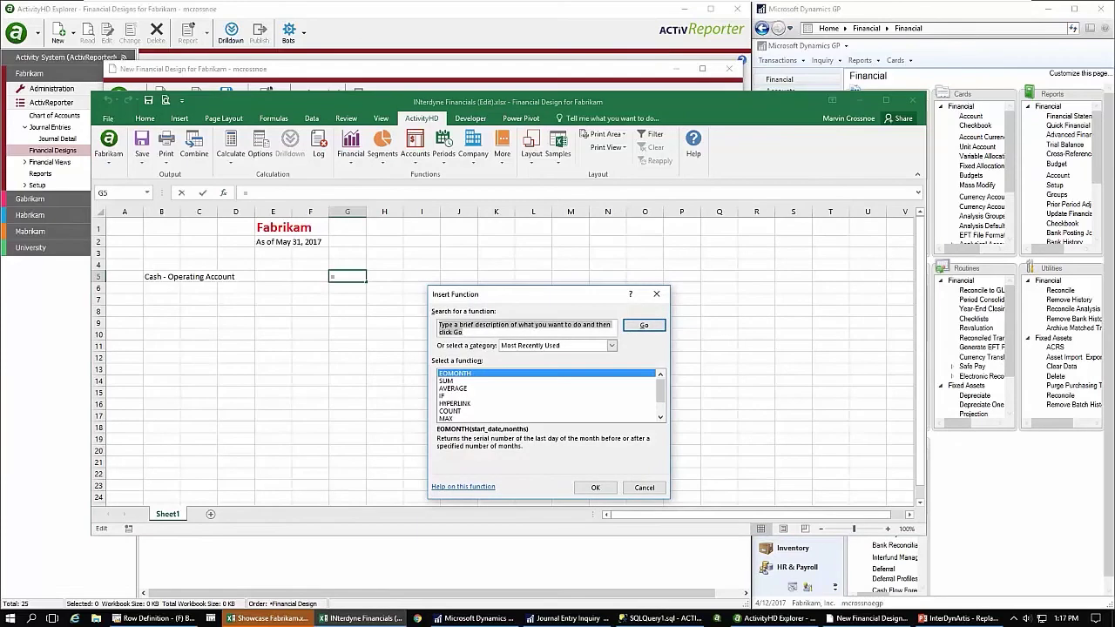
{"action": "left_click", "coordinate": [610, 345]}
{"action": "scroll", "coordinate": [612, 377], "scroll_direction": "down", "scroll_amount": 5}
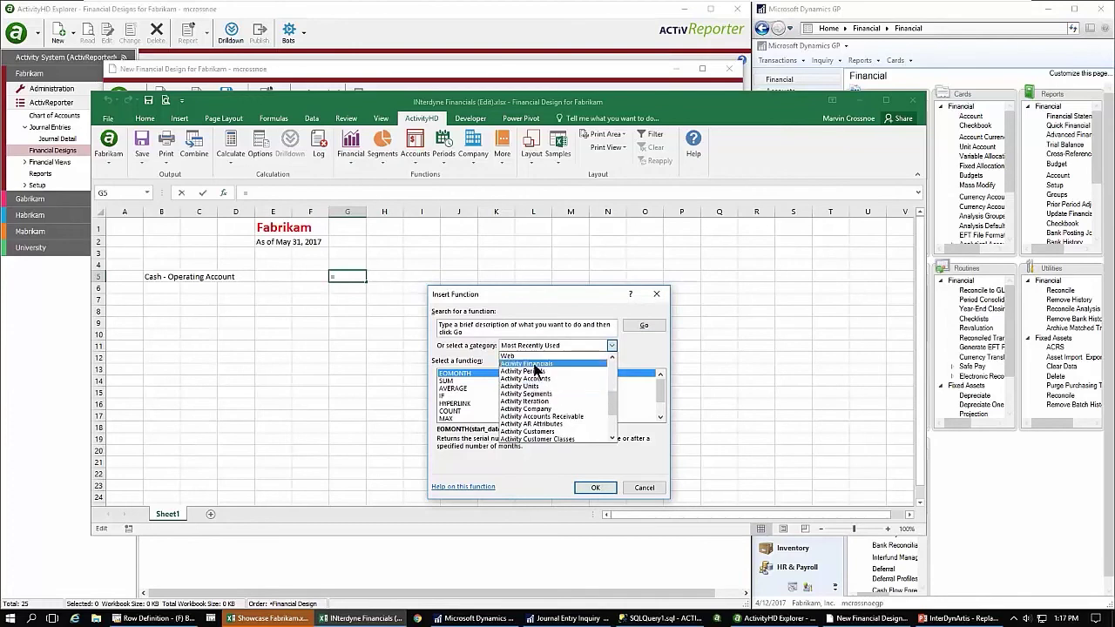
{"action": "left_click", "coordinate": [533, 364]}
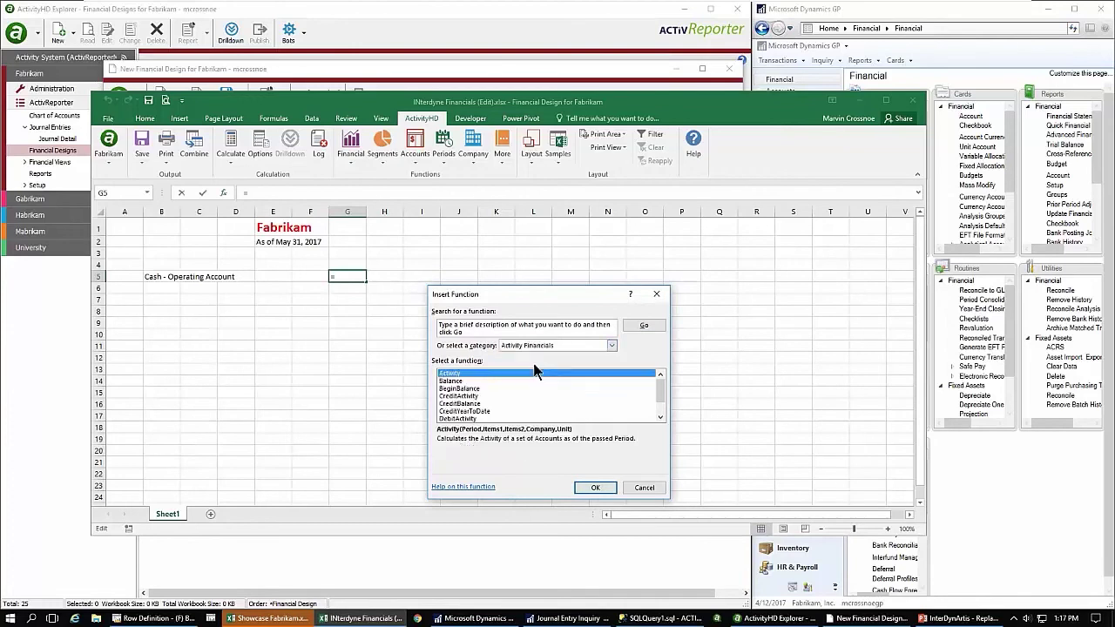
{"action": "left_click", "coordinate": [459, 383]}
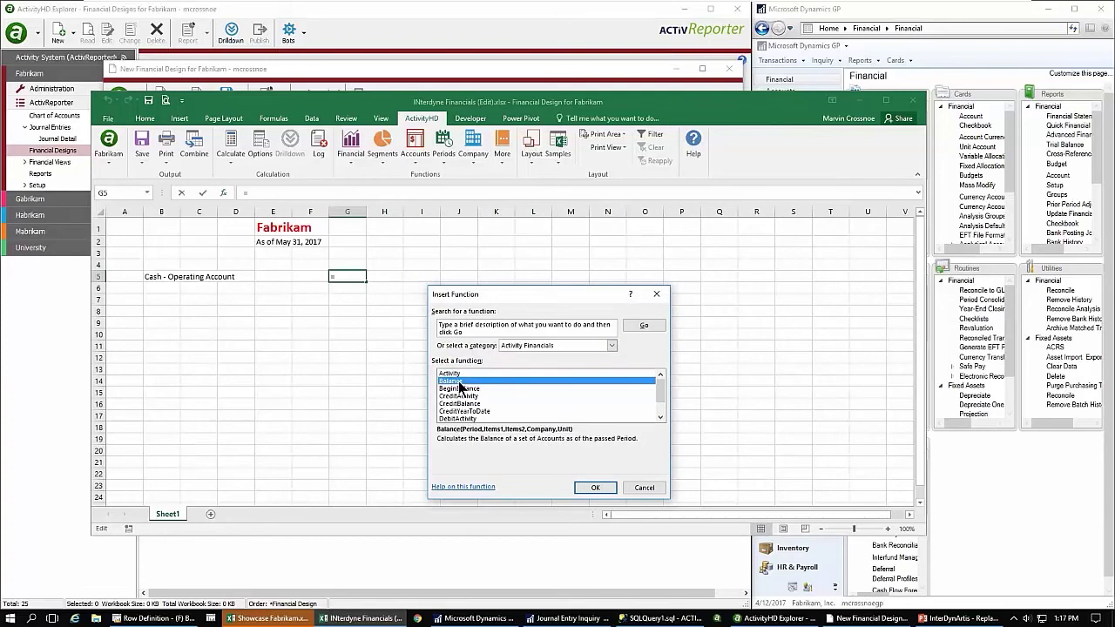
{"action": "double_click", "coordinate": [459, 384]}
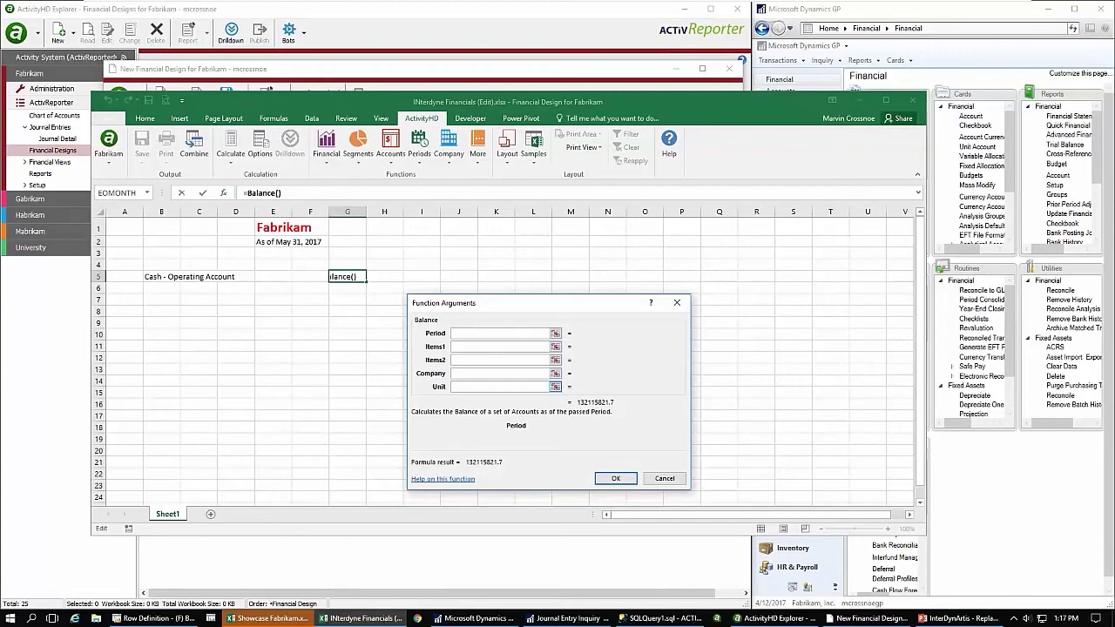
{"action": "left_click", "coordinate": [615, 478]}
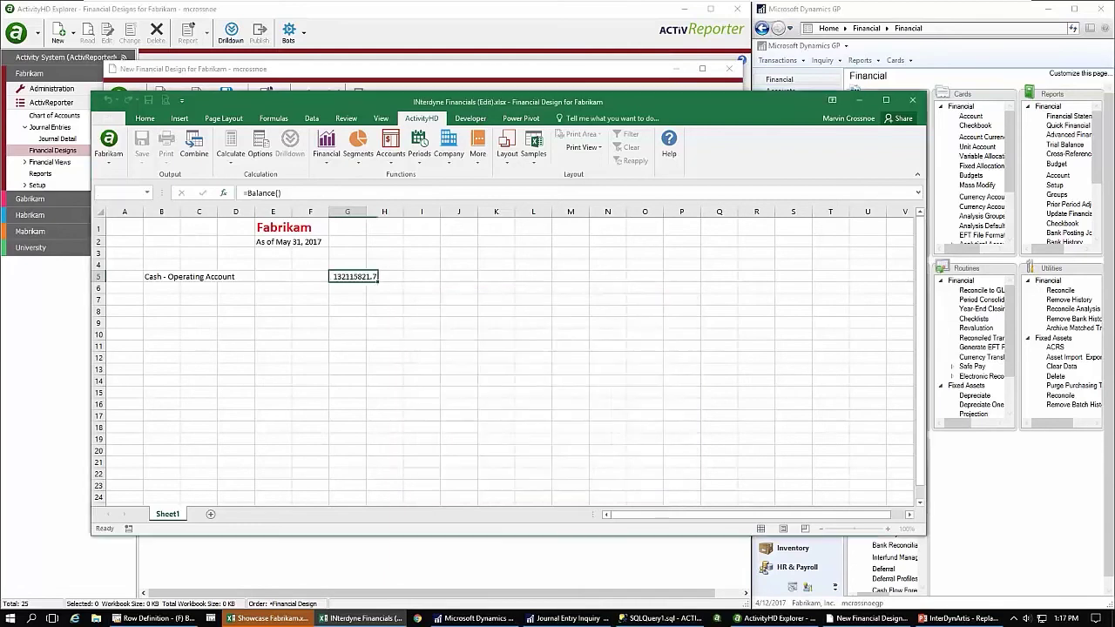
{"action": "left_click", "coordinate": [145, 119]}
{"action": "left_click", "coordinate": [497, 155]}
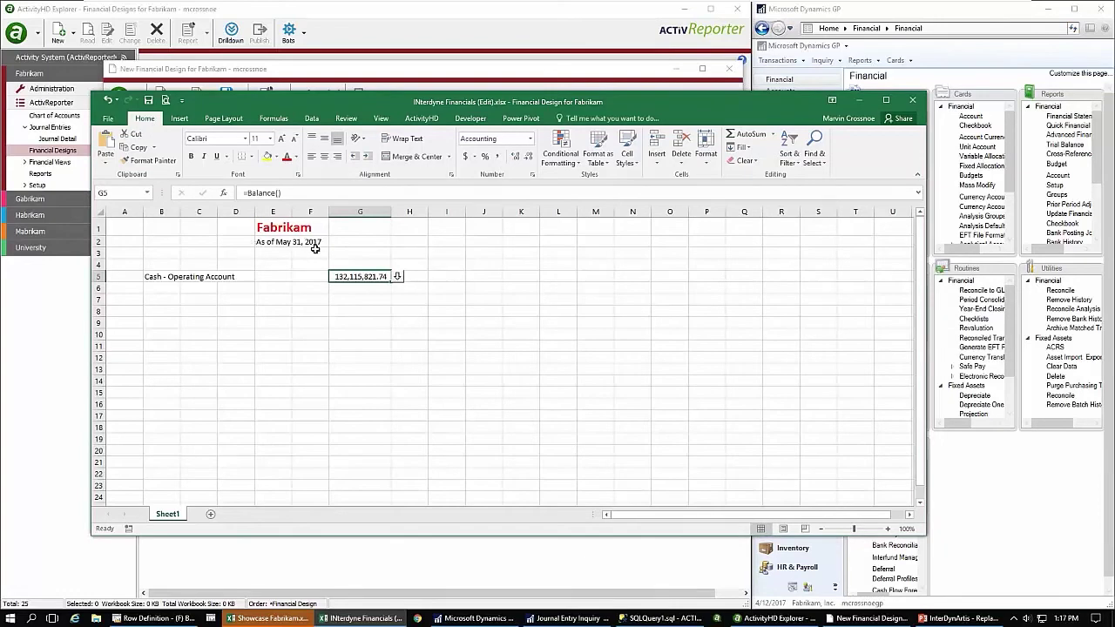
Drill down on the unfiltered balance in G5, review its journal detail lines and close the Drilldown Explorer.
{"action": "left_click", "coordinate": [396, 277]}
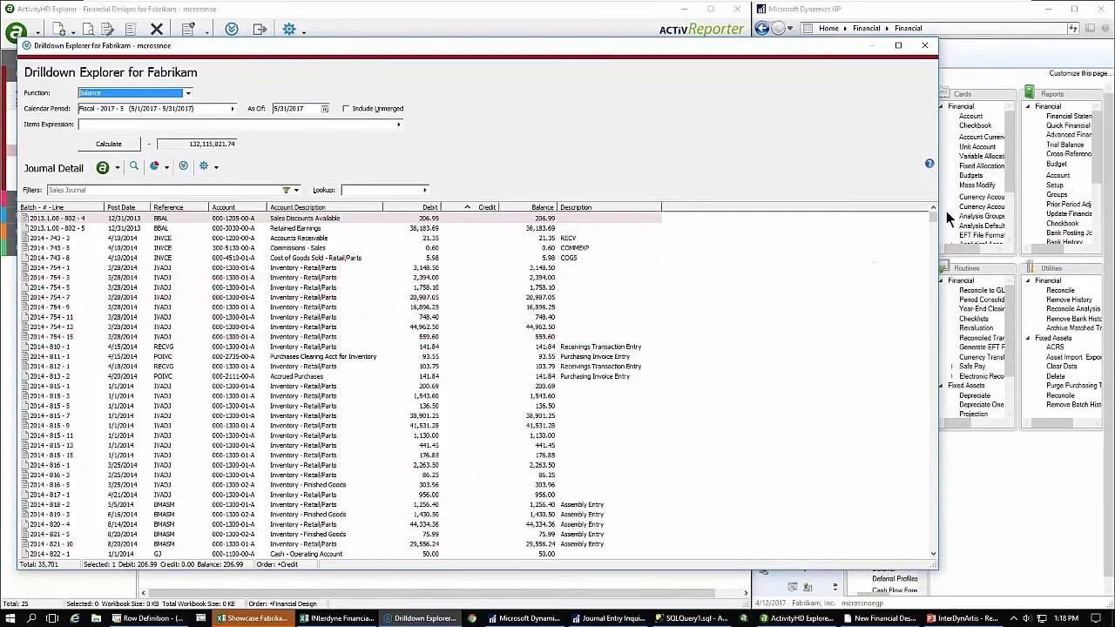
{"action": "left_click_drag", "start_coordinate": [933, 217], "coordinate": [929, 313]}
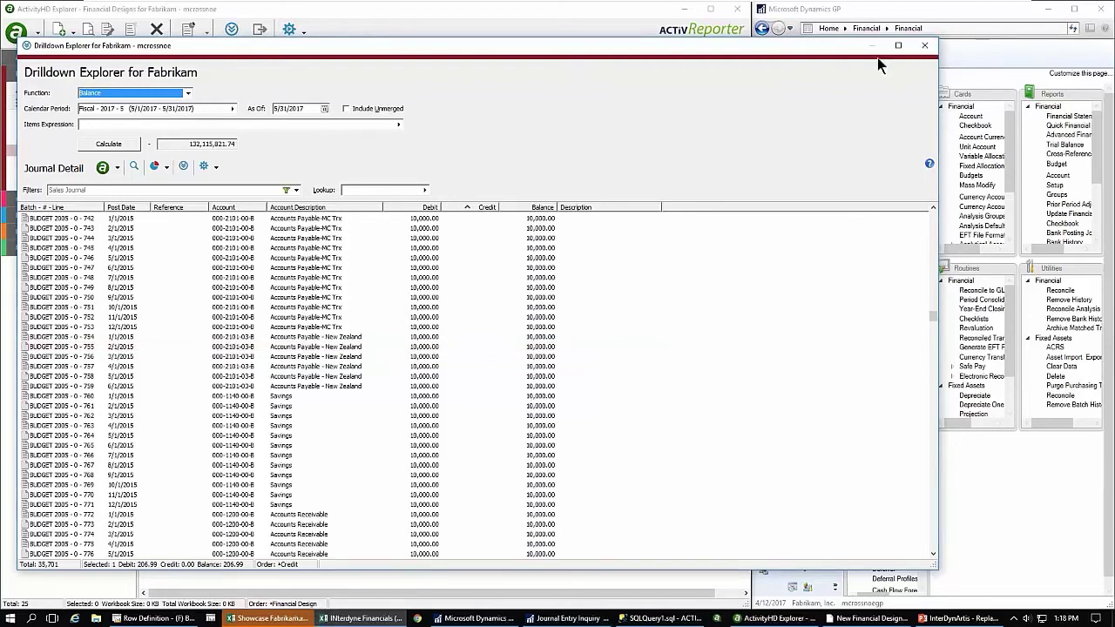
{"action": "left_click", "coordinate": [925, 47]}
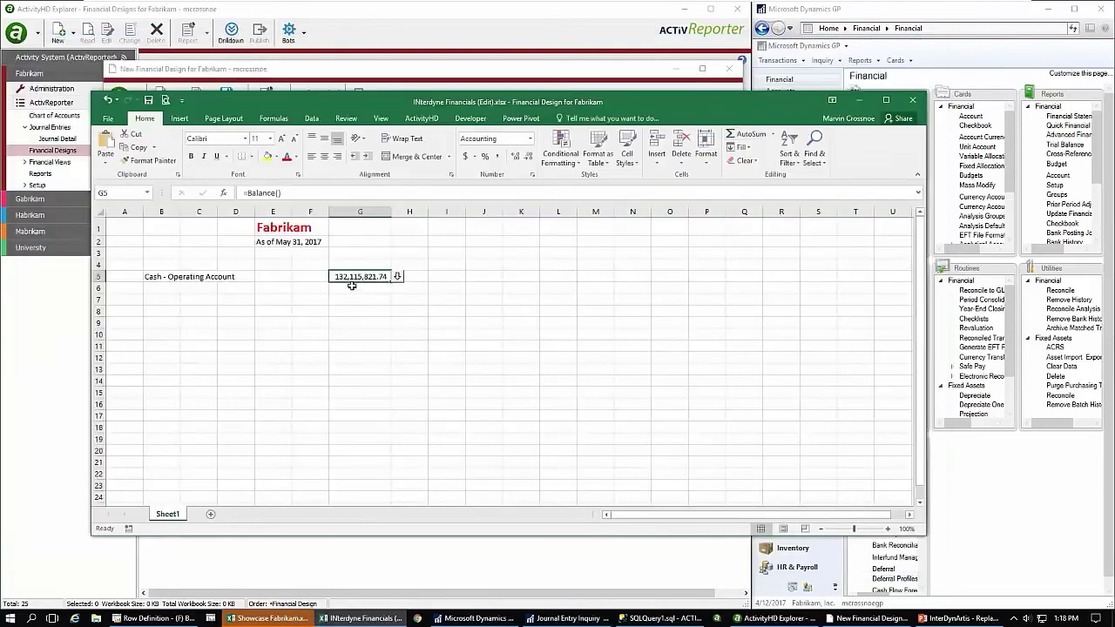
Set the Items1 argument of the Balance function in G5 to "Ledger=a".
{"action": "left_click", "coordinate": [223, 190]}
{"action": "left_click", "coordinate": [469, 349]}
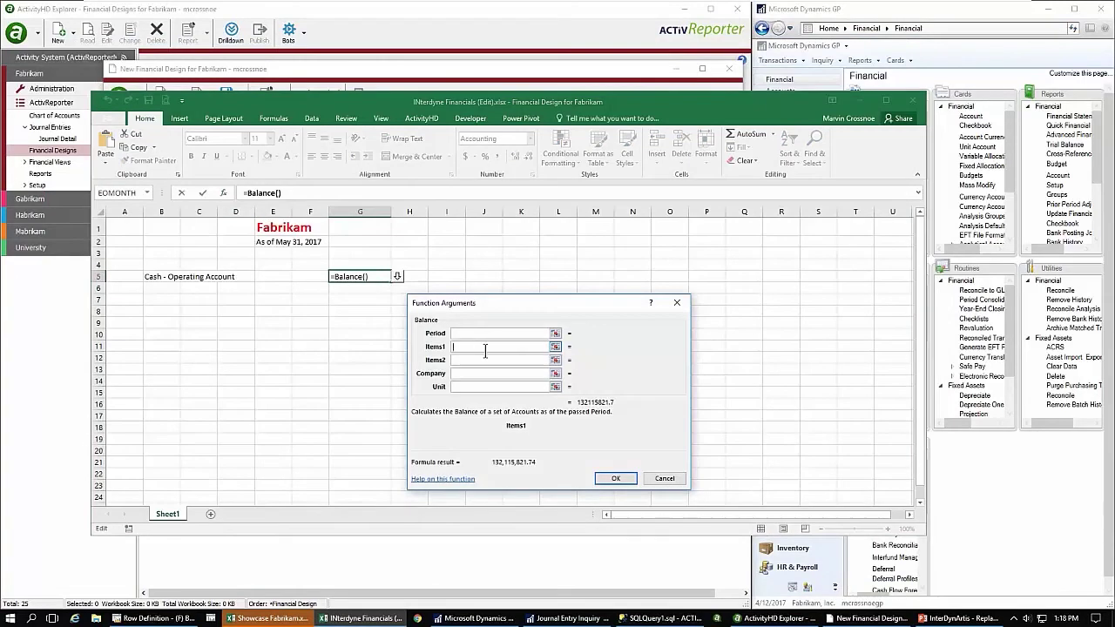
{"action": "type", "text": "Ledger"}
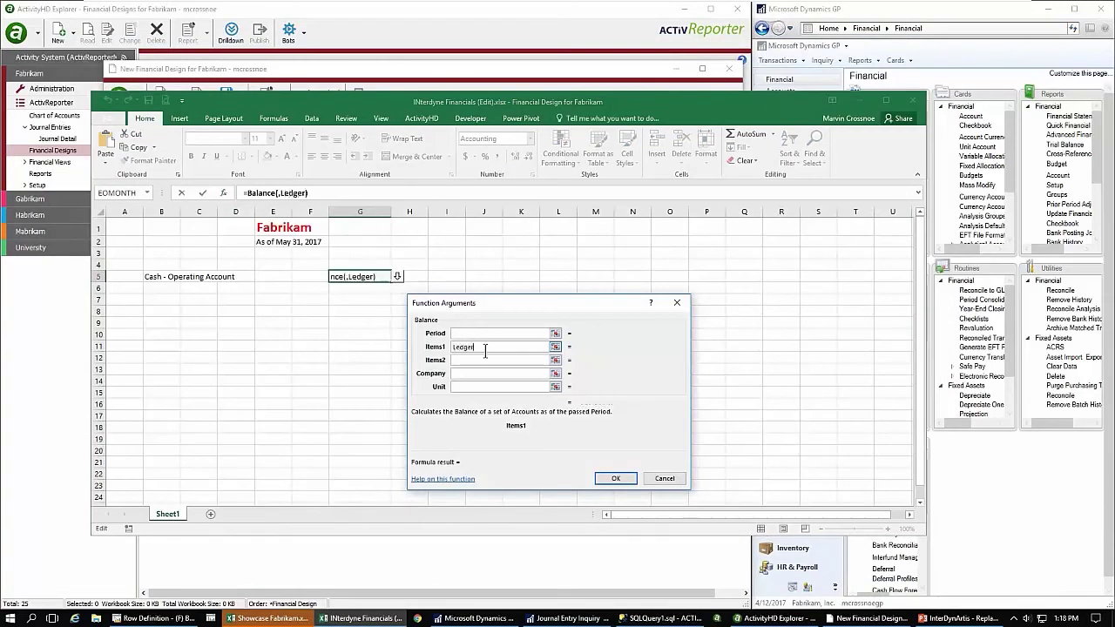
{"action": "type", "text": "=a"}
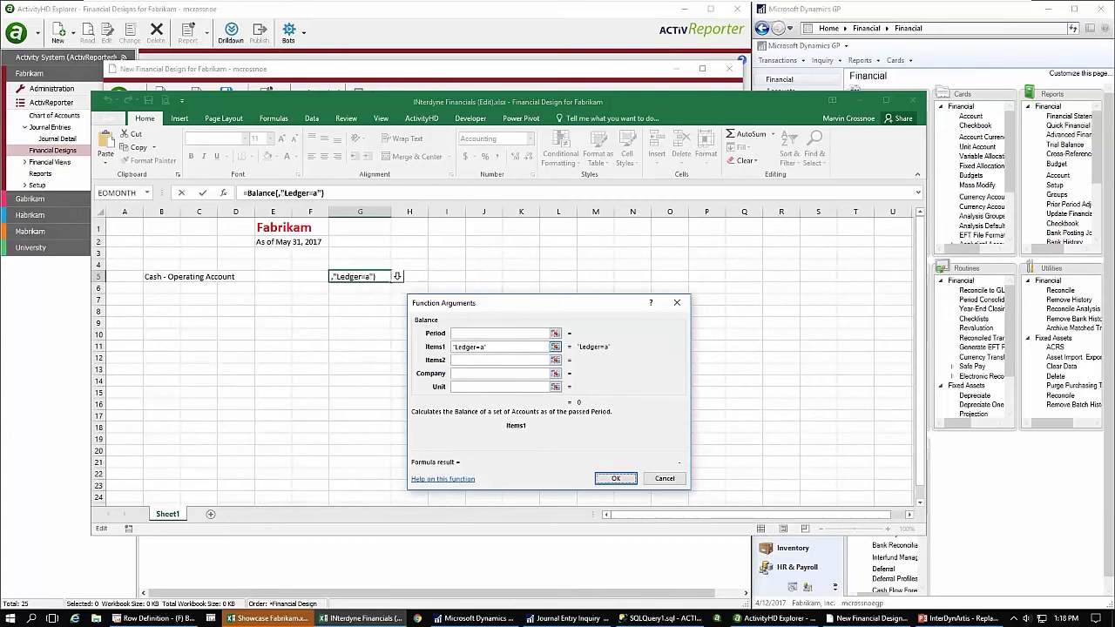
{"action": "key", "text": "Return"}
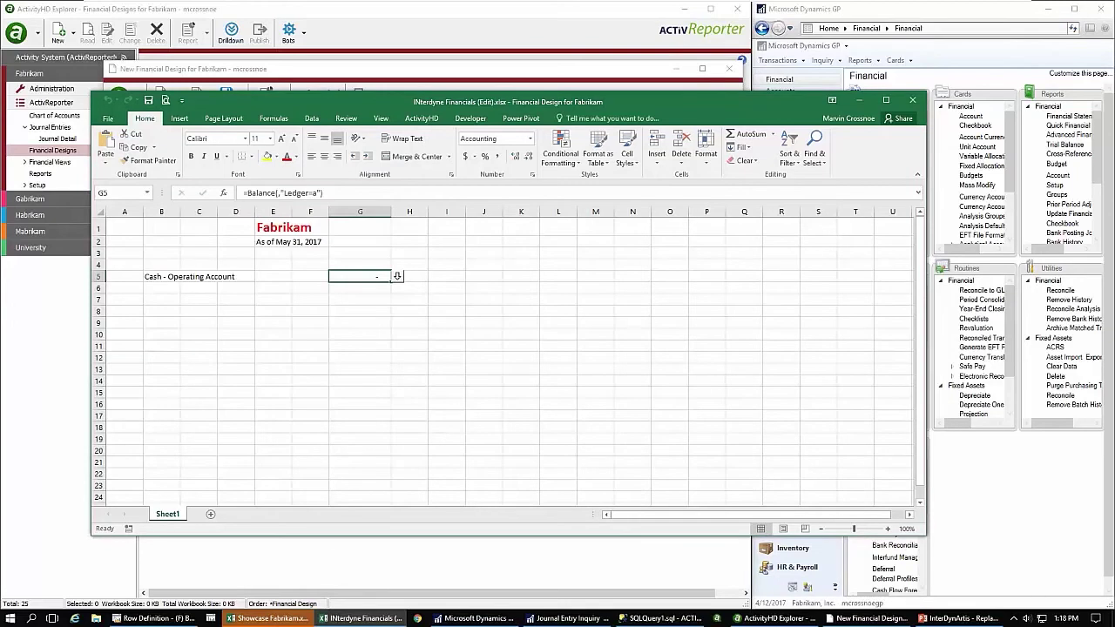
Drill down on the ledger-filtered balance in G5, sort the journal detail by account in both directions, and close the drilldown.
{"action": "left_click", "coordinate": [397, 279]}
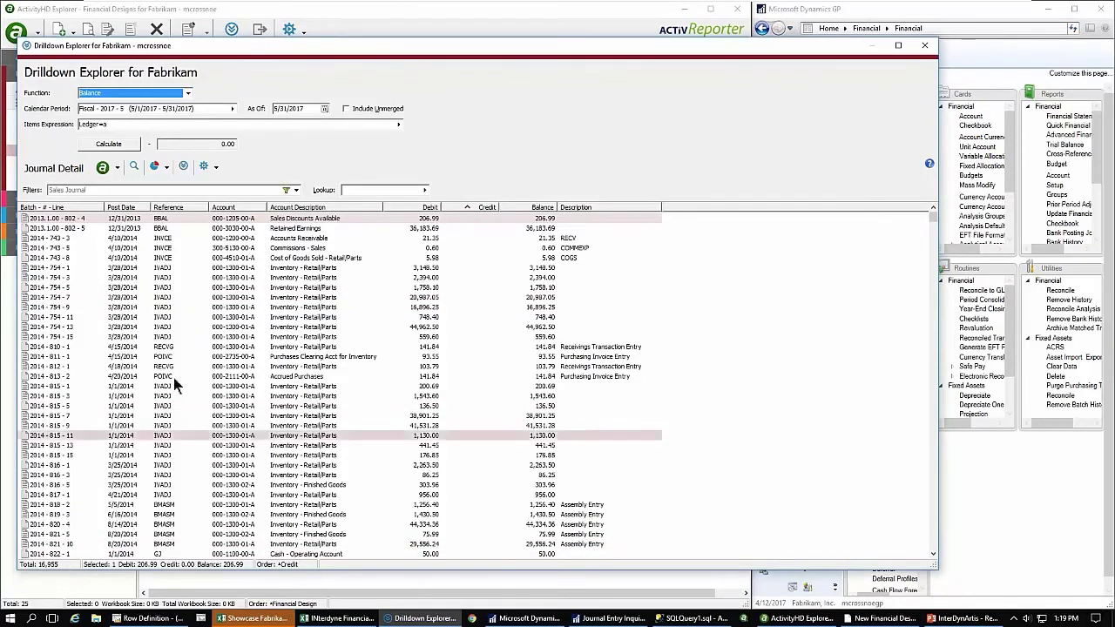
{"action": "left_click", "coordinate": [248, 209]}
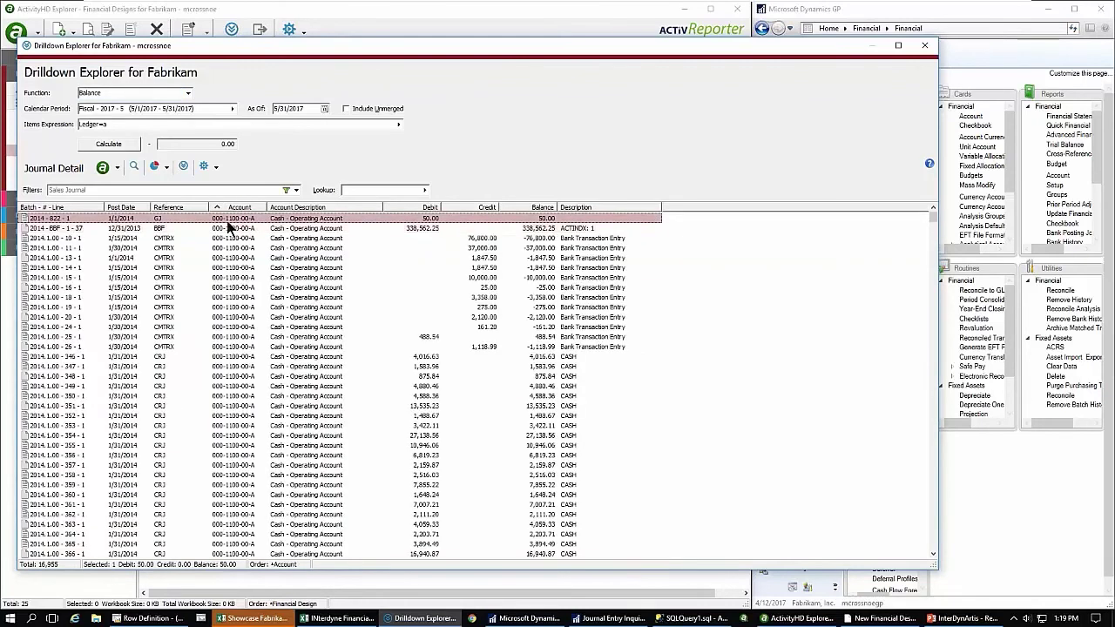
{"action": "left_click", "coordinate": [241, 209]}
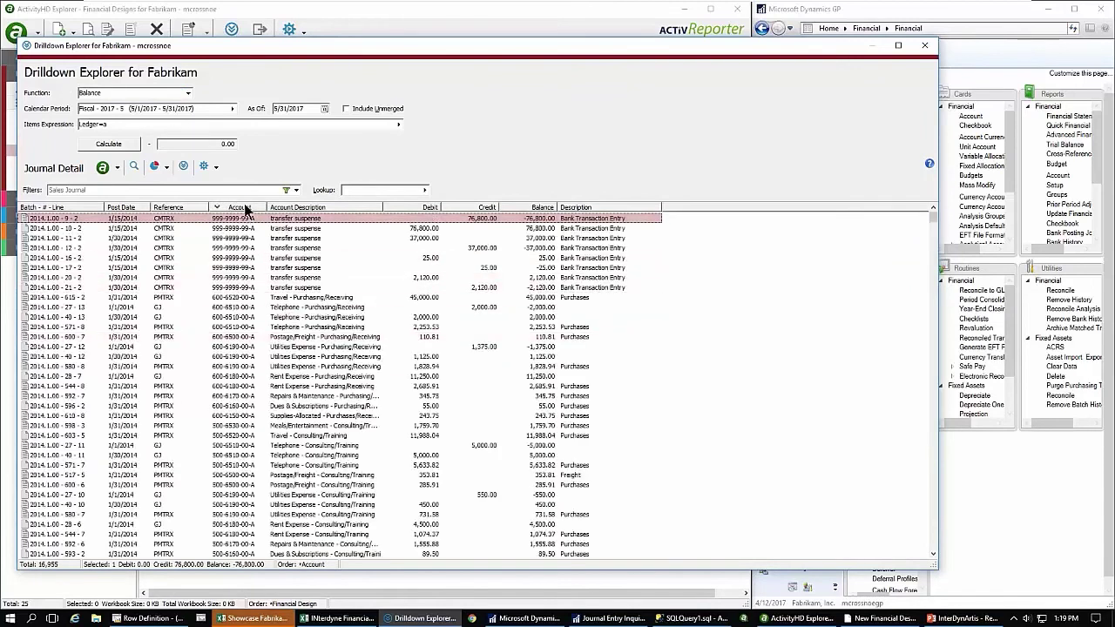
{"action": "left_click", "coordinate": [924, 46]}
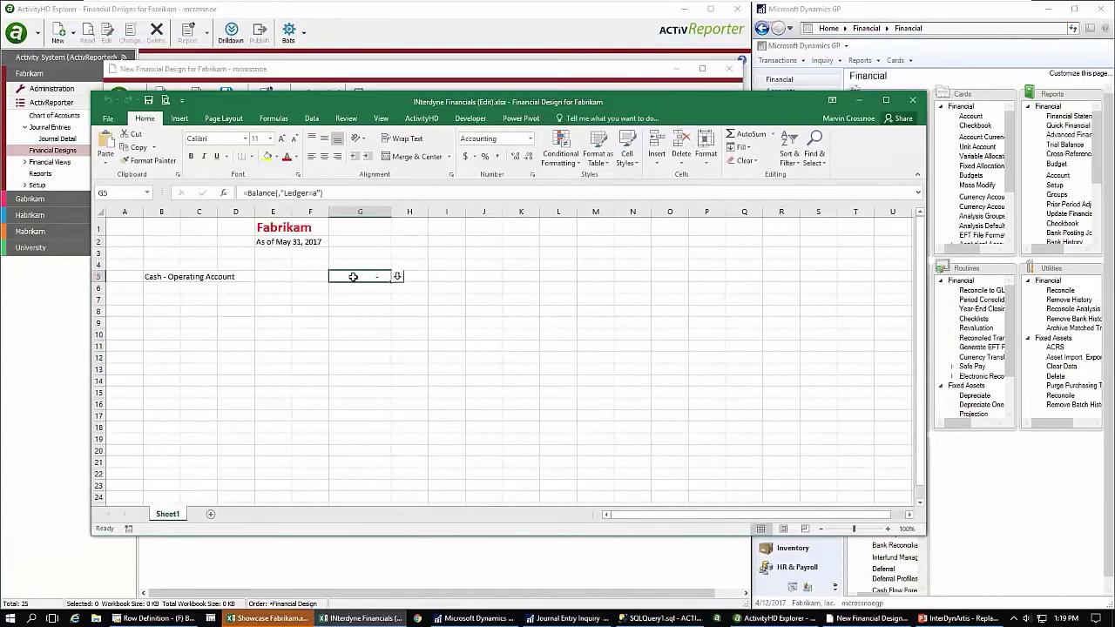
Set the Items2 argument of the Balance function in G5 to "Gl.Account=000-1100-00-a".
{"action": "left_click", "coordinate": [224, 193]}
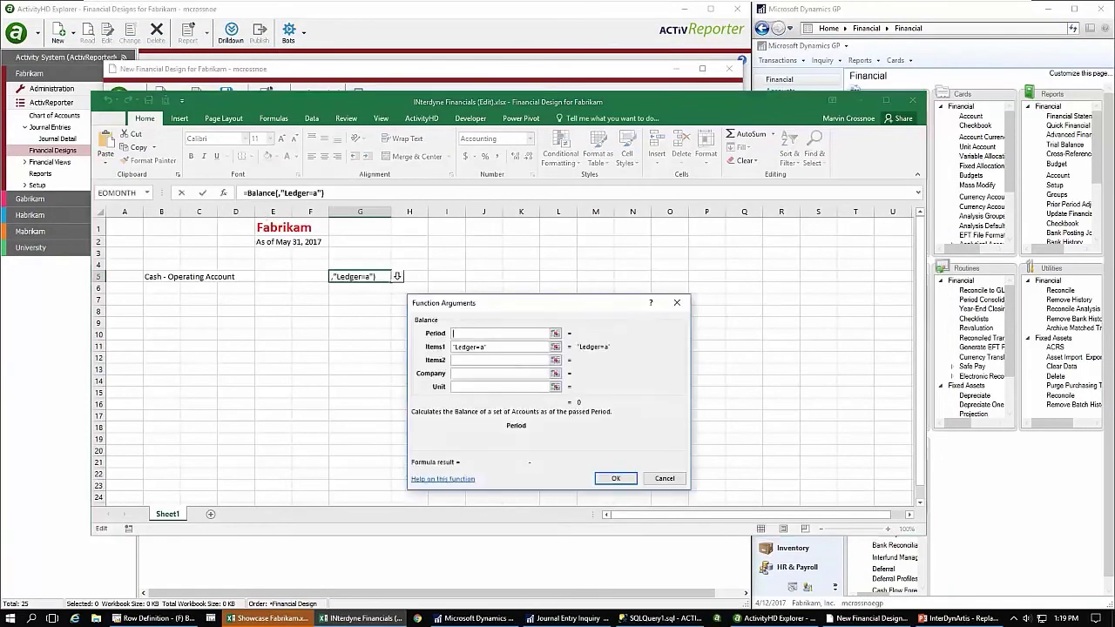
{"action": "left_click", "coordinate": [459, 360]}
{"action": "type", "text": "Gl.Account=000-1100-00-a"}
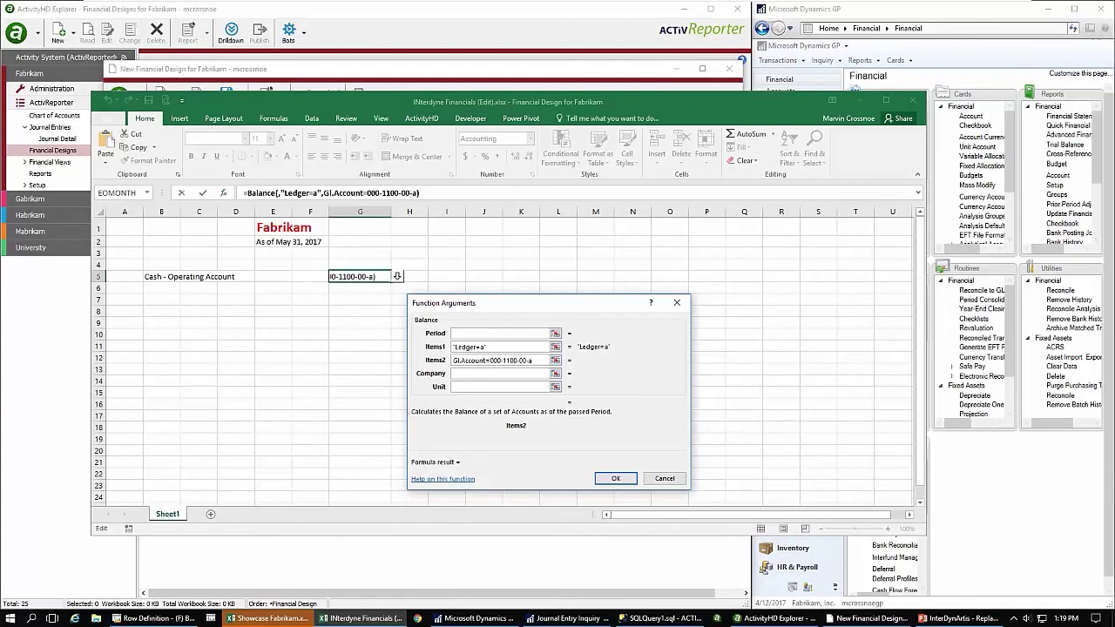
{"action": "key", "text": "Return"}
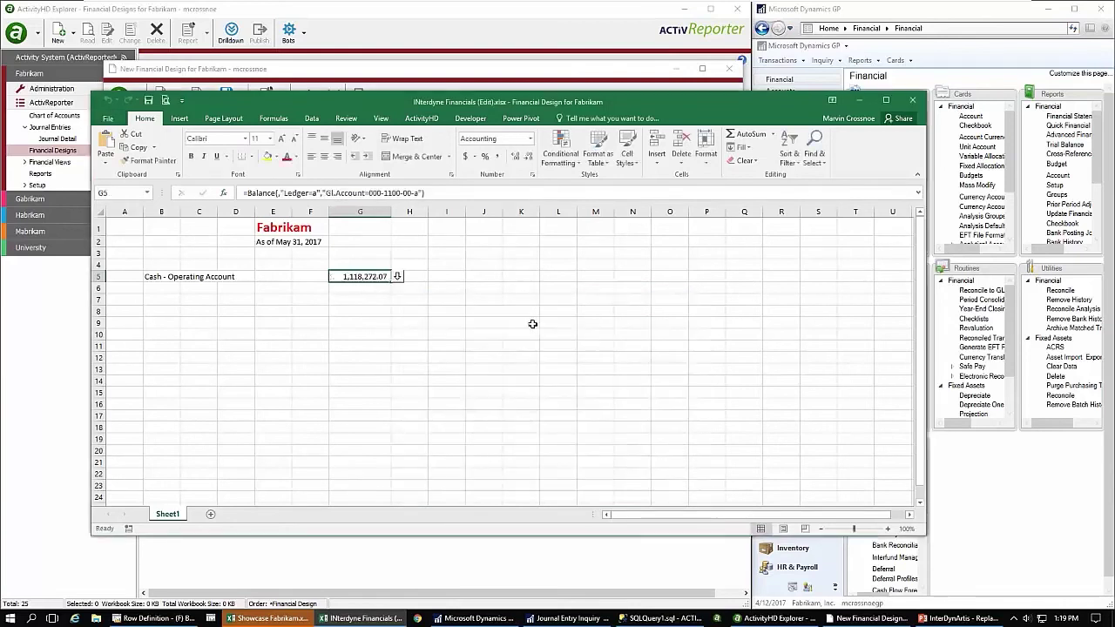
Drill down on the cash account balance in G5, check the Account column of its journal detail, and close the drilldown.
{"action": "left_click", "coordinate": [397, 276]}
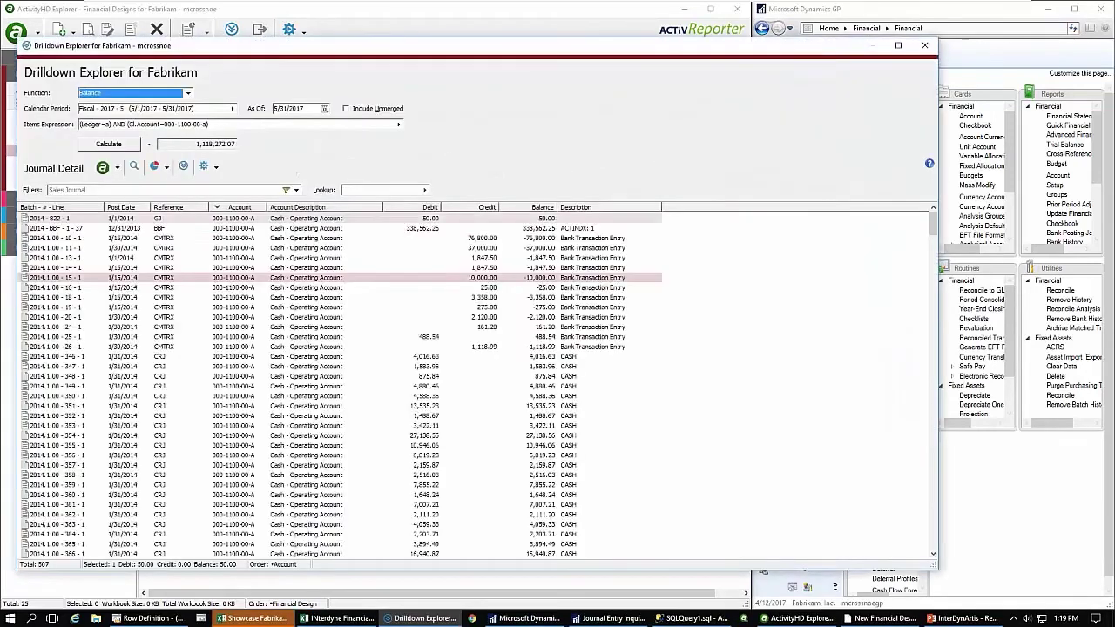
{"action": "left_click", "coordinate": [242, 212]}
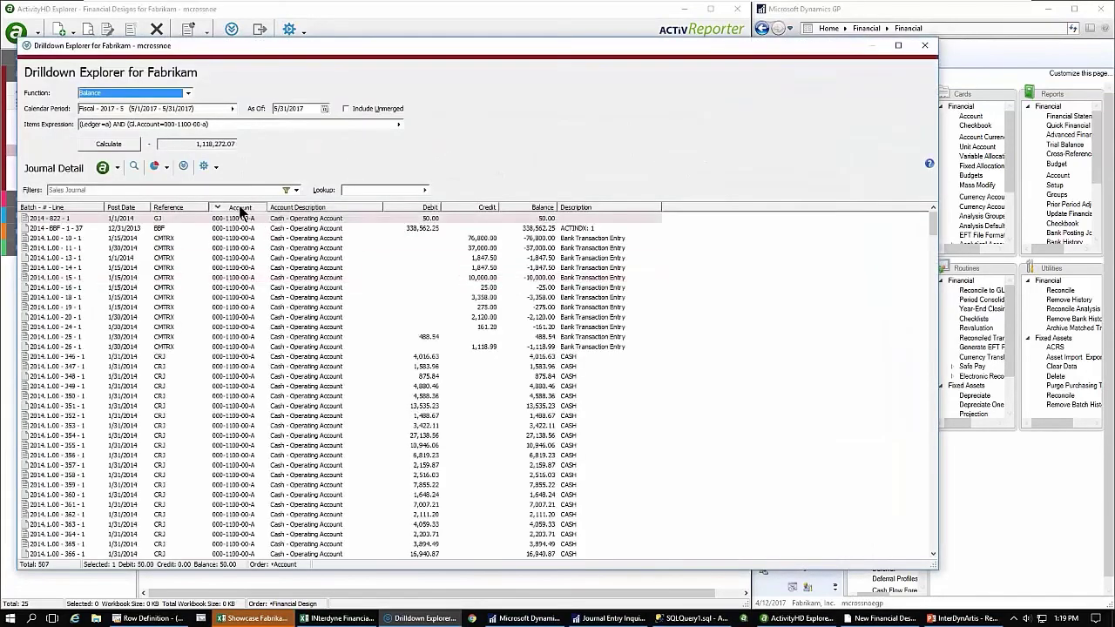
{"action": "left_click", "coordinate": [241, 213]}
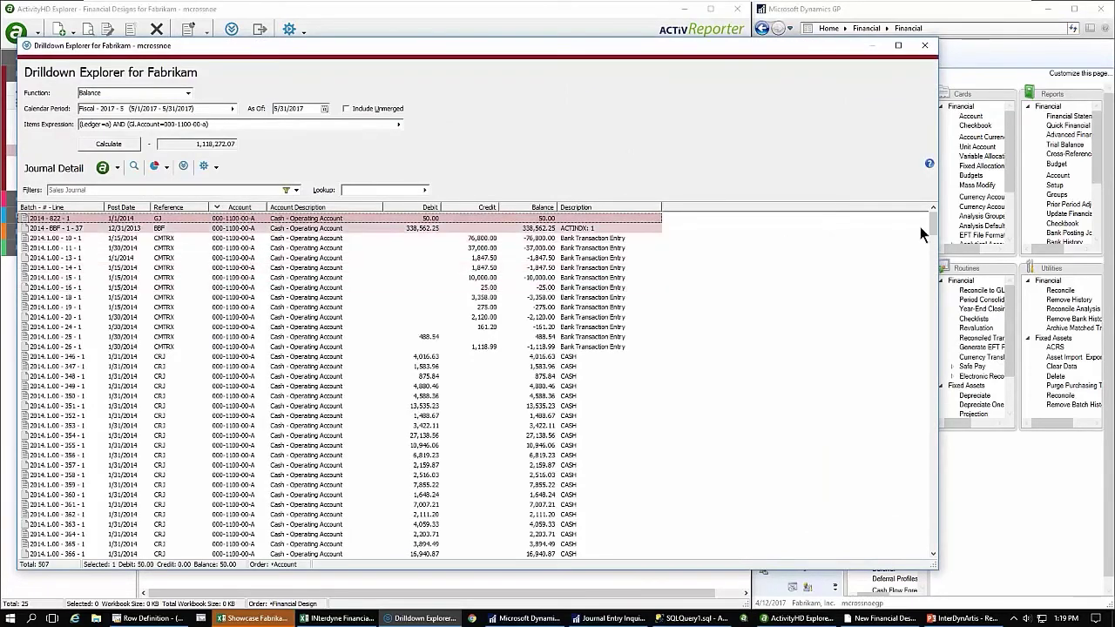
{"action": "left_click_drag", "start_coordinate": [932, 237], "coordinate": [887, 200]}
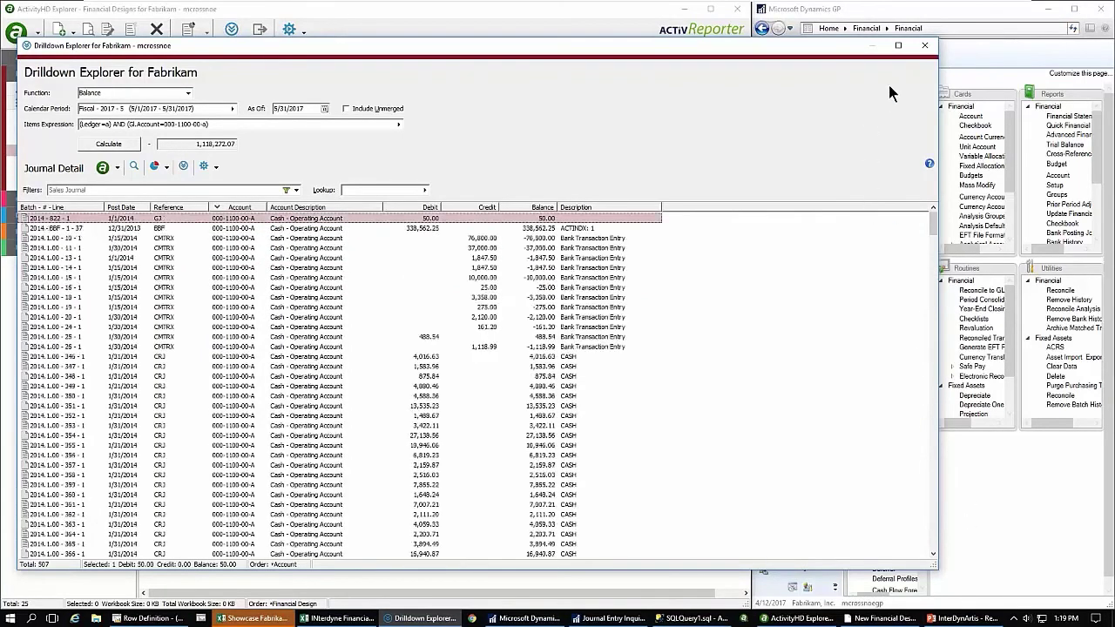
{"action": "left_click", "coordinate": [924, 46]}
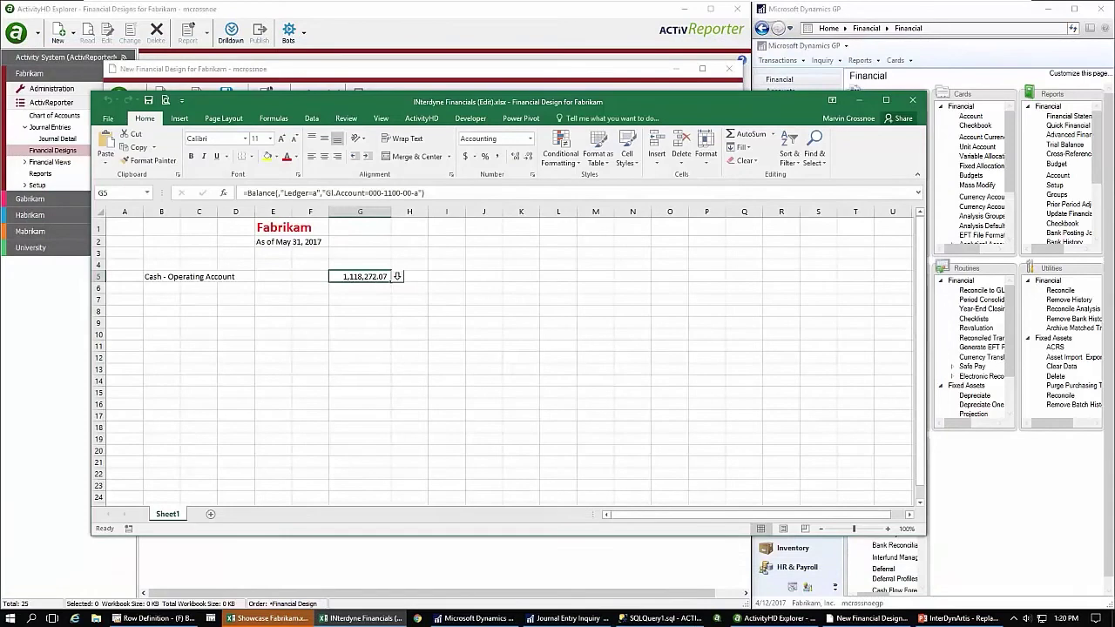
Add a new worksheet and generate the Balance Sheet Current vs Previous Year layout on it with GP Category as the items.
{"action": "left_click", "coordinate": [168, 290]}
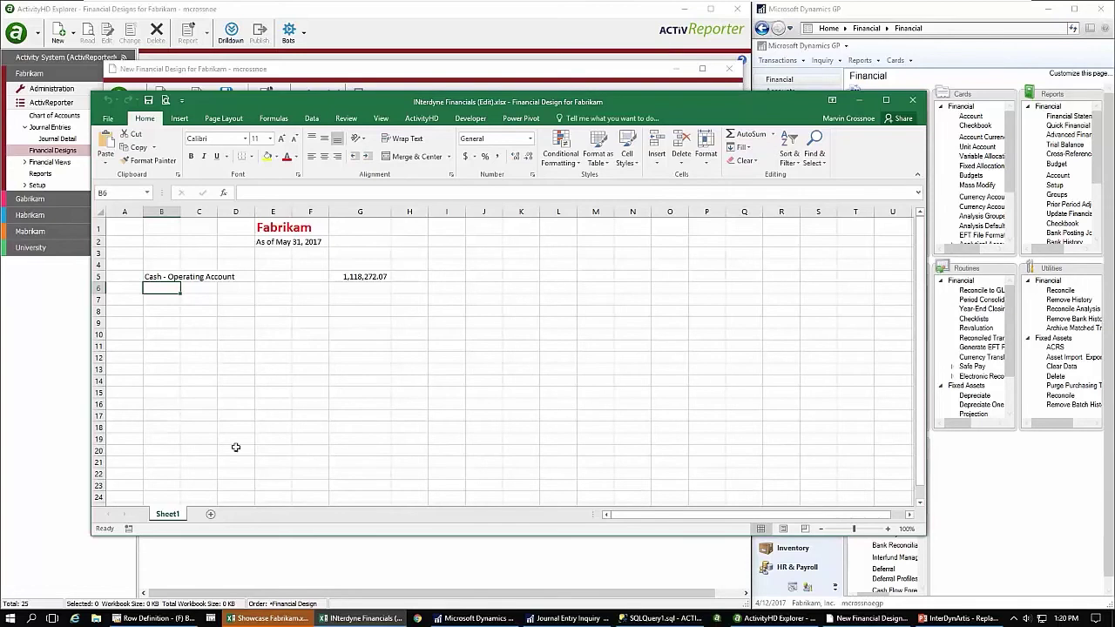
{"action": "left_click", "coordinate": [210, 514]}
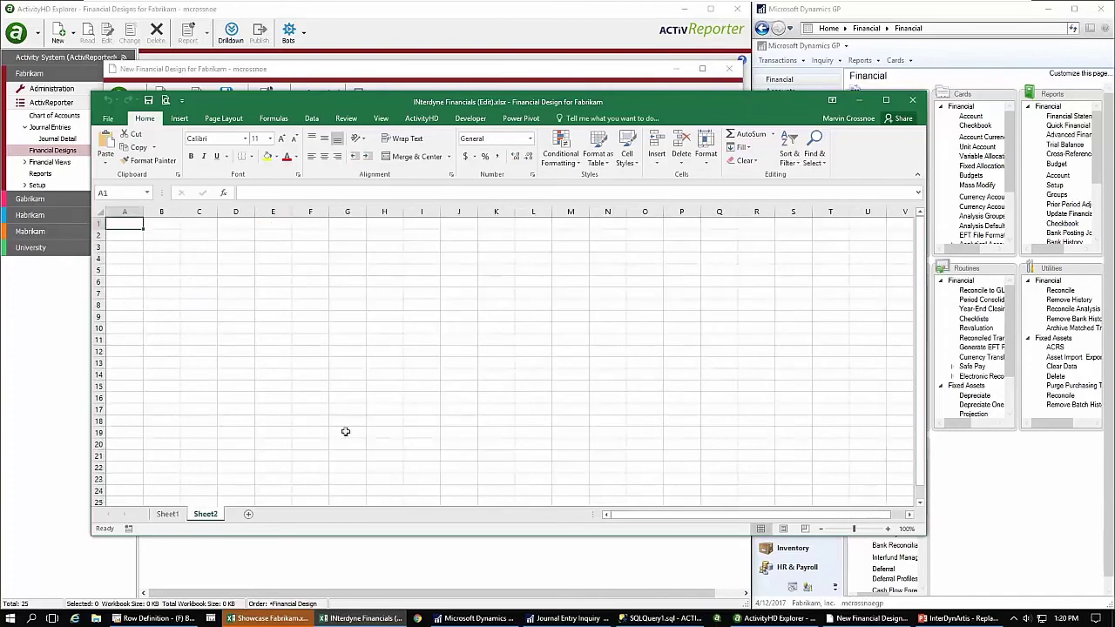
{"action": "left_click", "coordinate": [421, 119]}
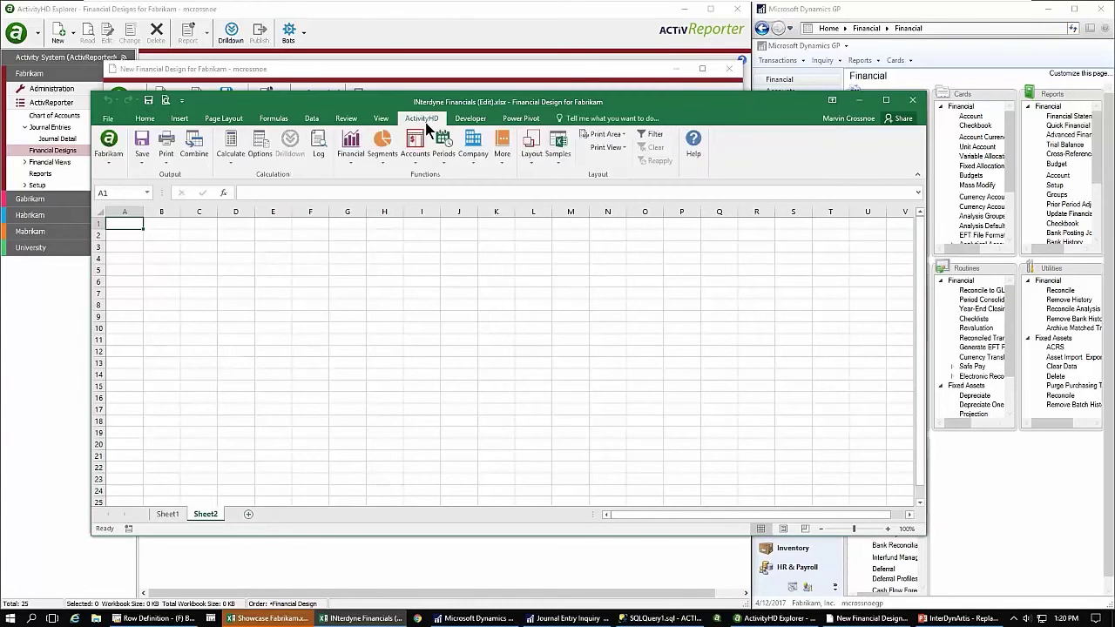
{"action": "left_click", "coordinate": [526, 154]}
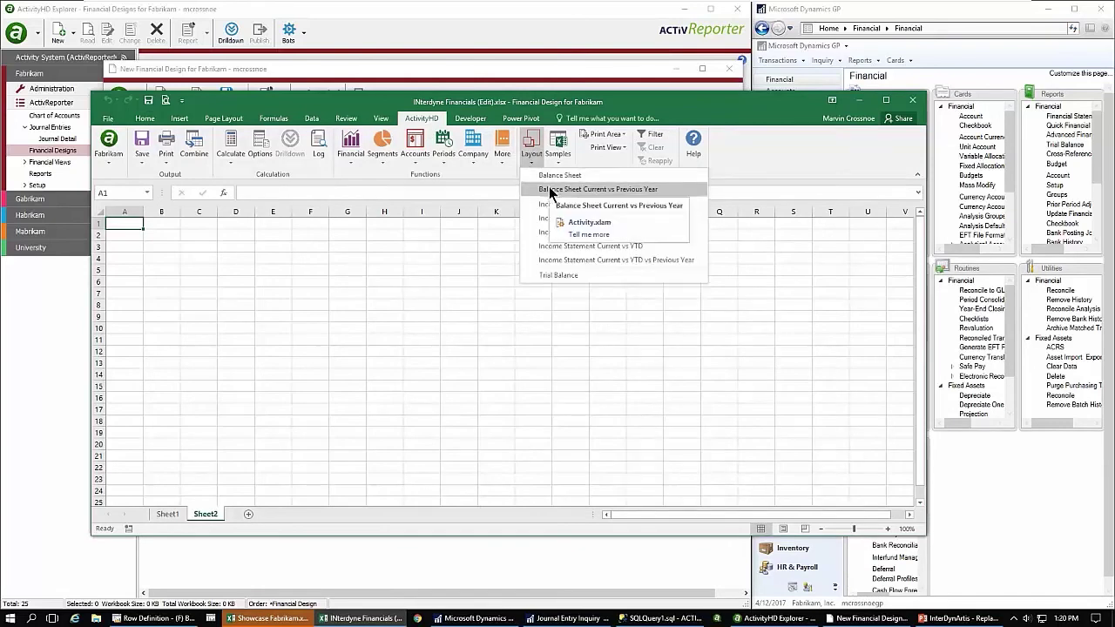
{"action": "left_click", "coordinate": [550, 190]}
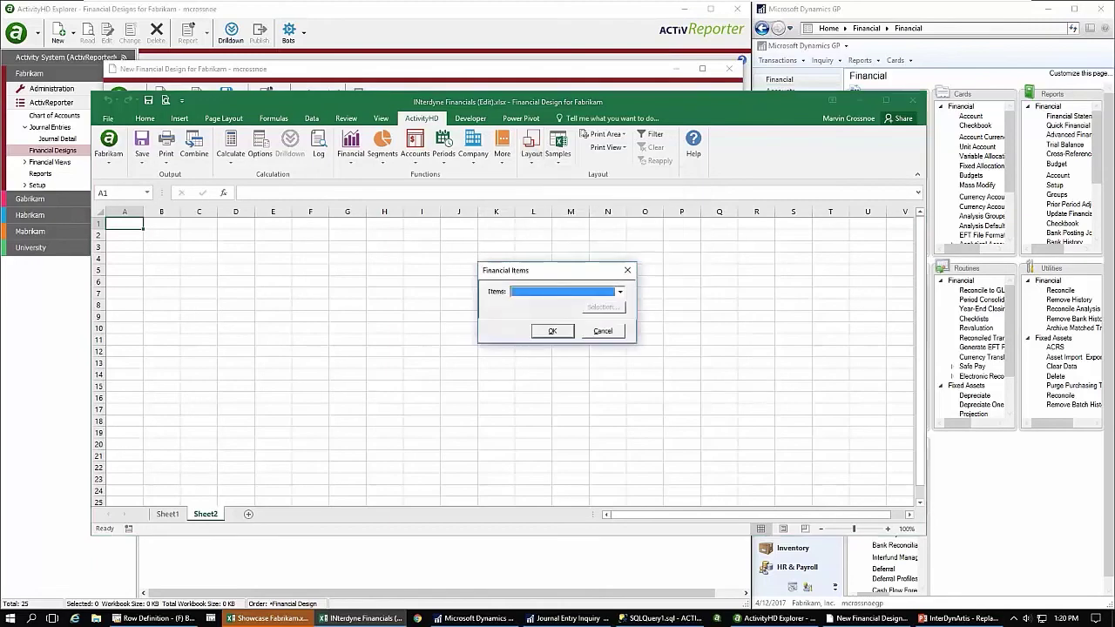
{"action": "left_click", "coordinate": [619, 292]}
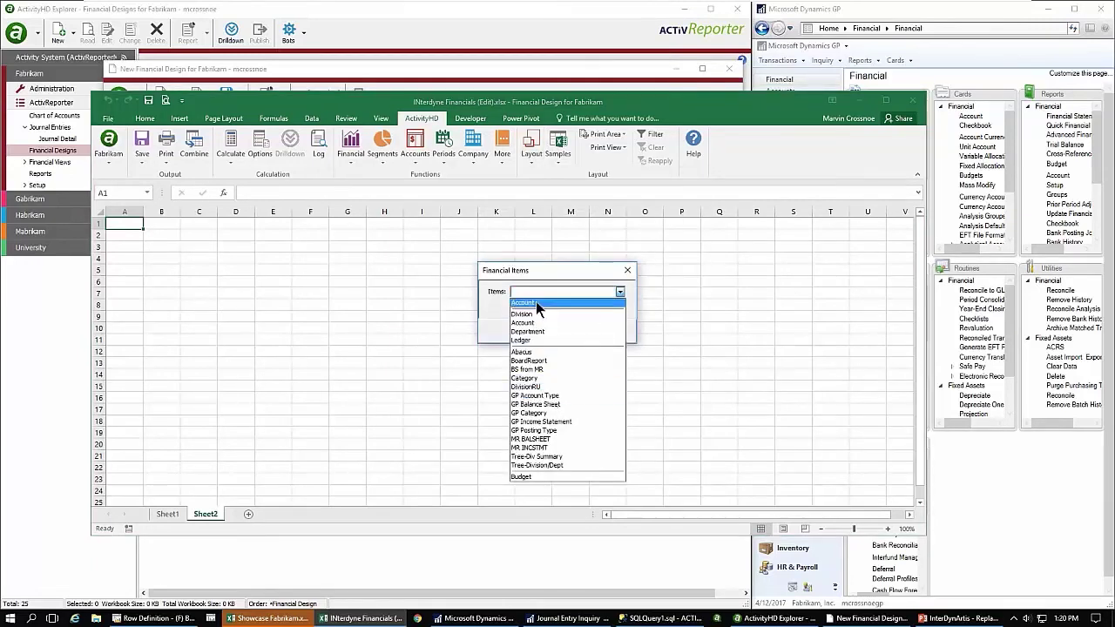
{"action": "left_click", "coordinate": [531, 414]}
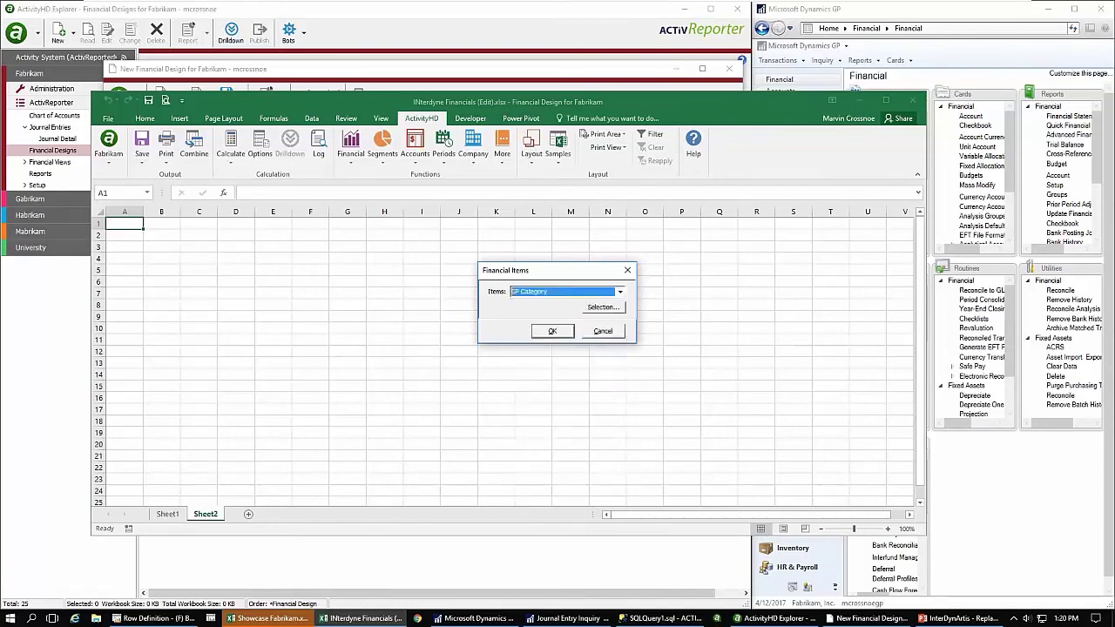
{"action": "left_click", "coordinate": [552, 331]}
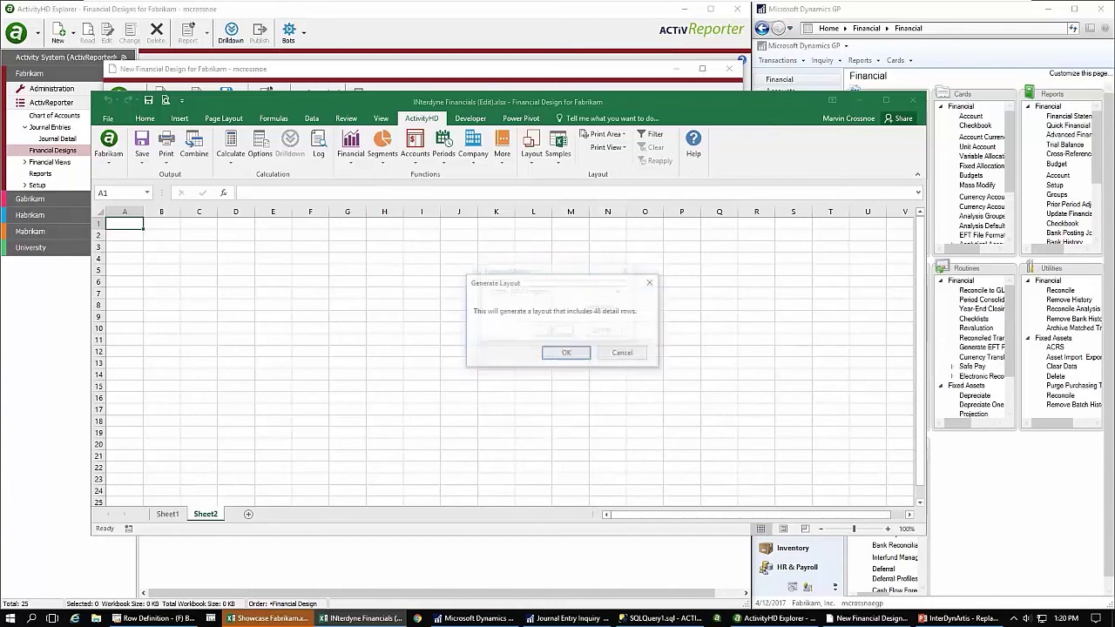
{"action": "left_click", "coordinate": [567, 351]}
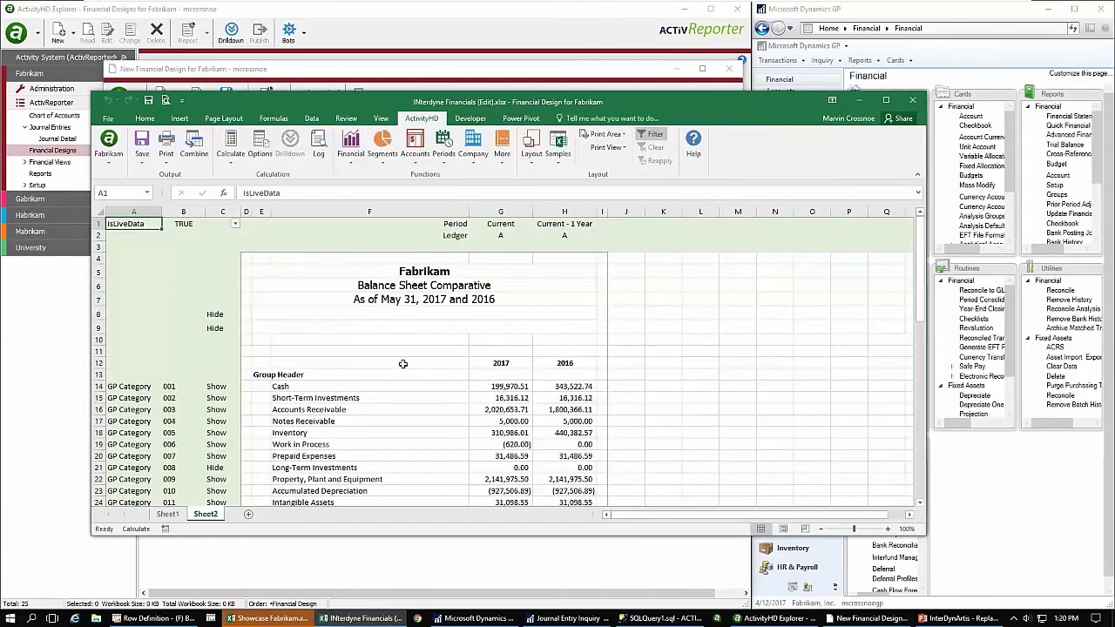
Replace the Group Header text above the Cash row with "assets".
{"action": "left_click", "coordinate": [259, 377]}
{"action": "type", "text": "assets"}
{"action": "key", "text": "Tab"}
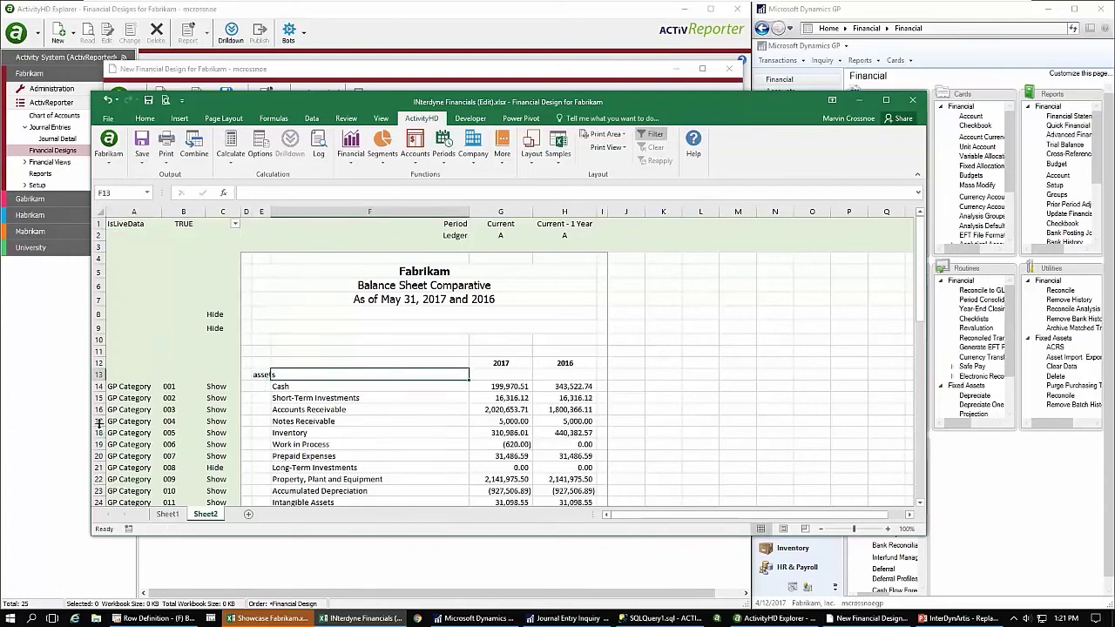
Insert two blank rows above the Notes Receivable row, and compare the generated layout with the manually built Sheet1.
{"action": "left_click_drag", "start_coordinate": [97, 421], "coordinate": [97, 433]}
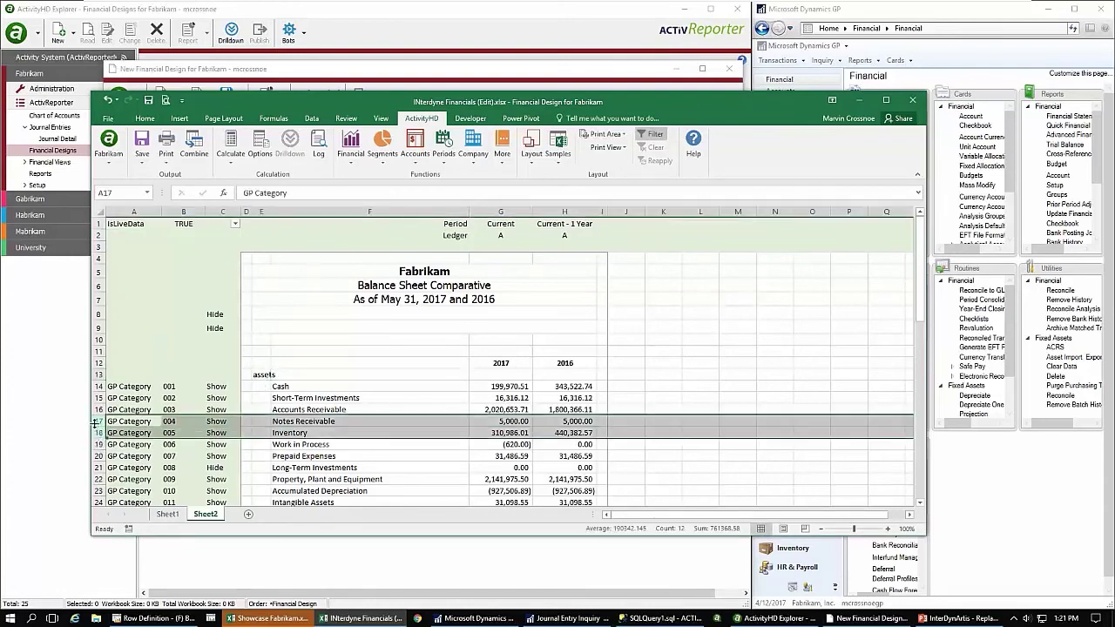
{"action": "right_click", "coordinate": [99, 427]}
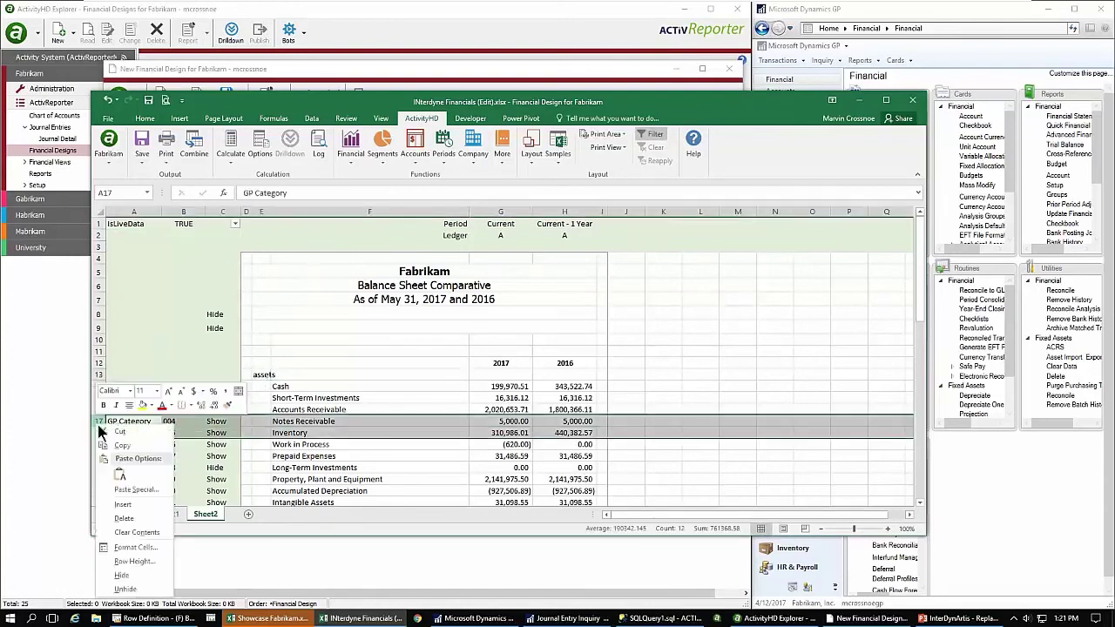
{"action": "left_click", "coordinate": [133, 504]}
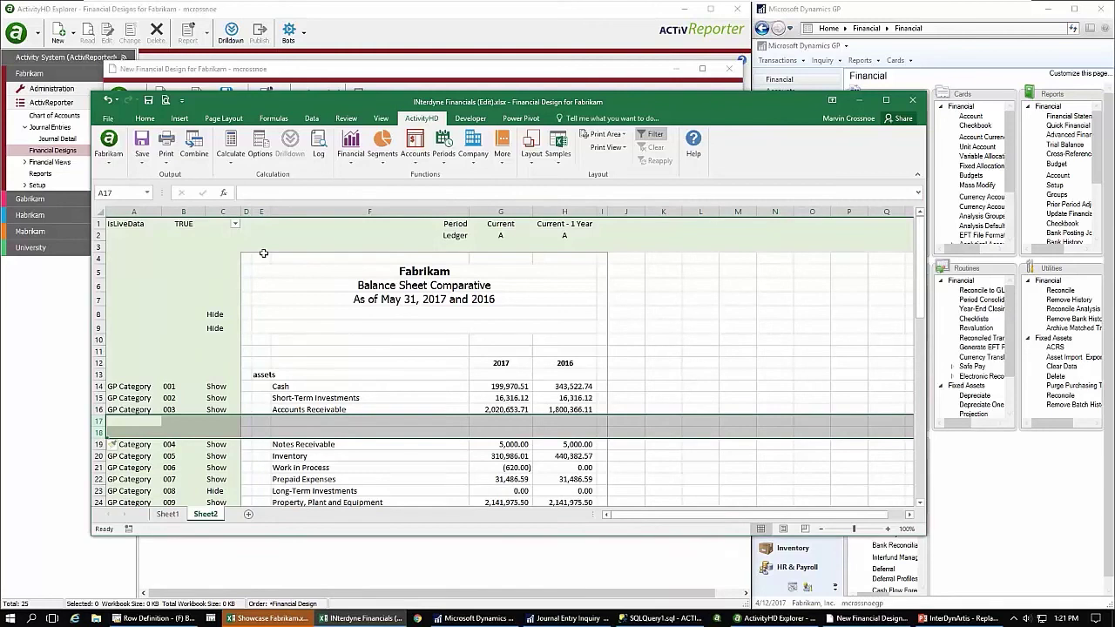
{"action": "left_click", "coordinate": [172, 515]}
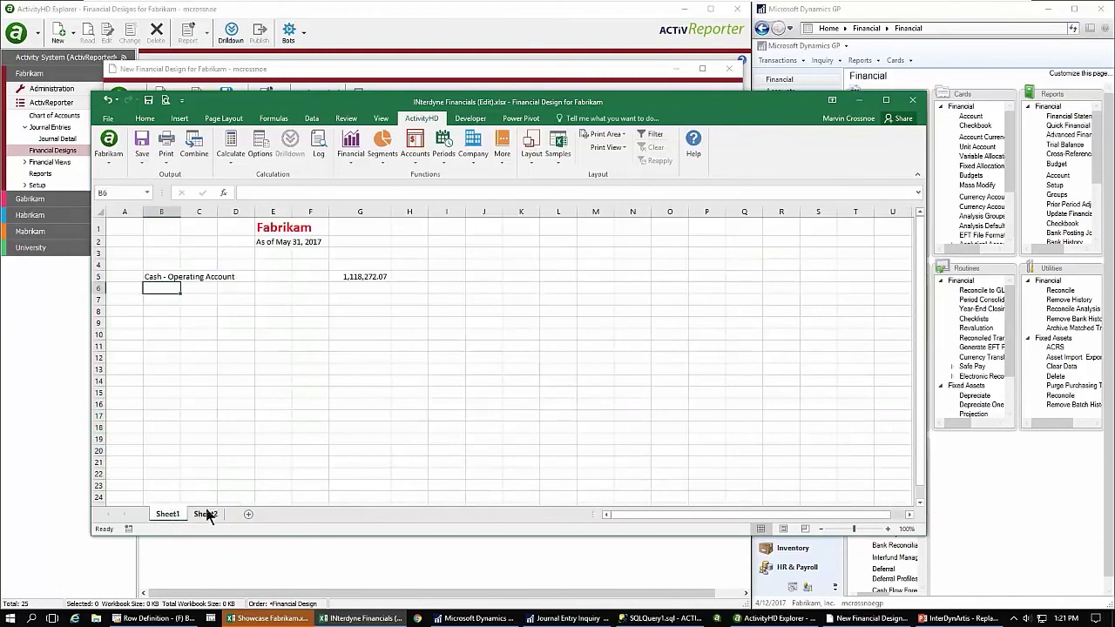
{"action": "left_click", "coordinate": [207, 515]}
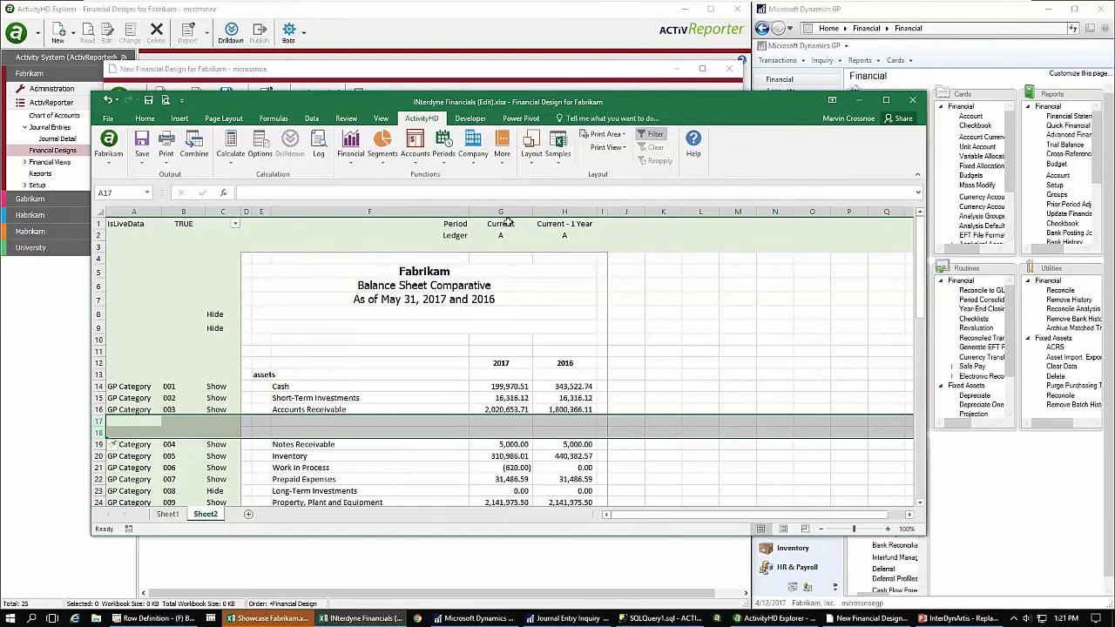
Copy the "Current - 1 Year" column H and paste it into column J.
{"action": "left_click", "coordinate": [565, 212]}
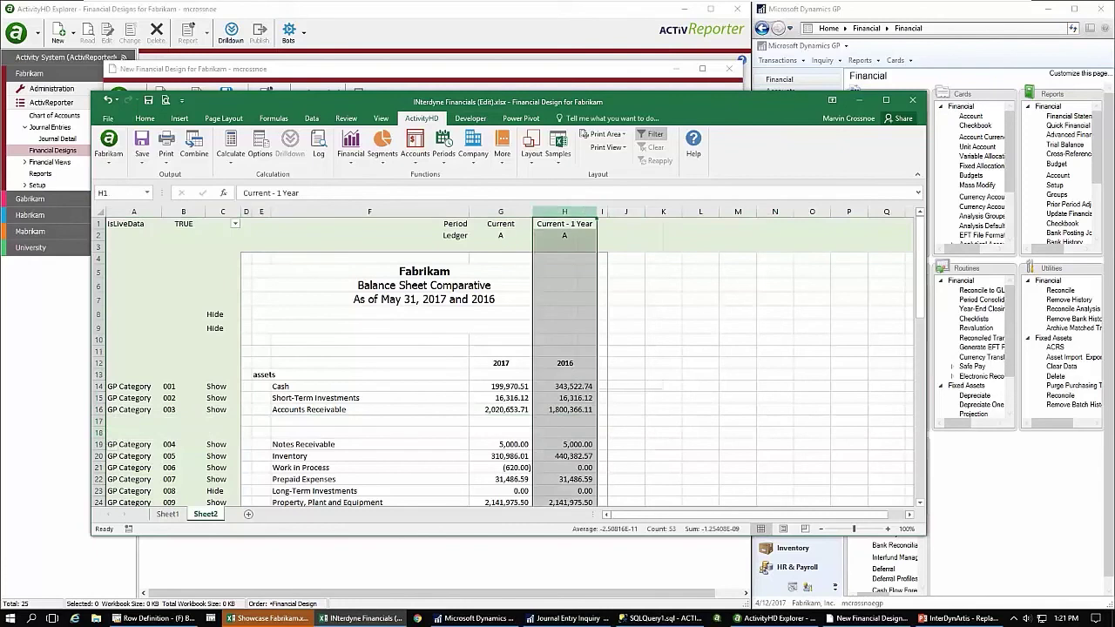
{"action": "right_click", "coordinate": [580, 214]}
{"action": "left_click", "coordinate": [612, 238]}
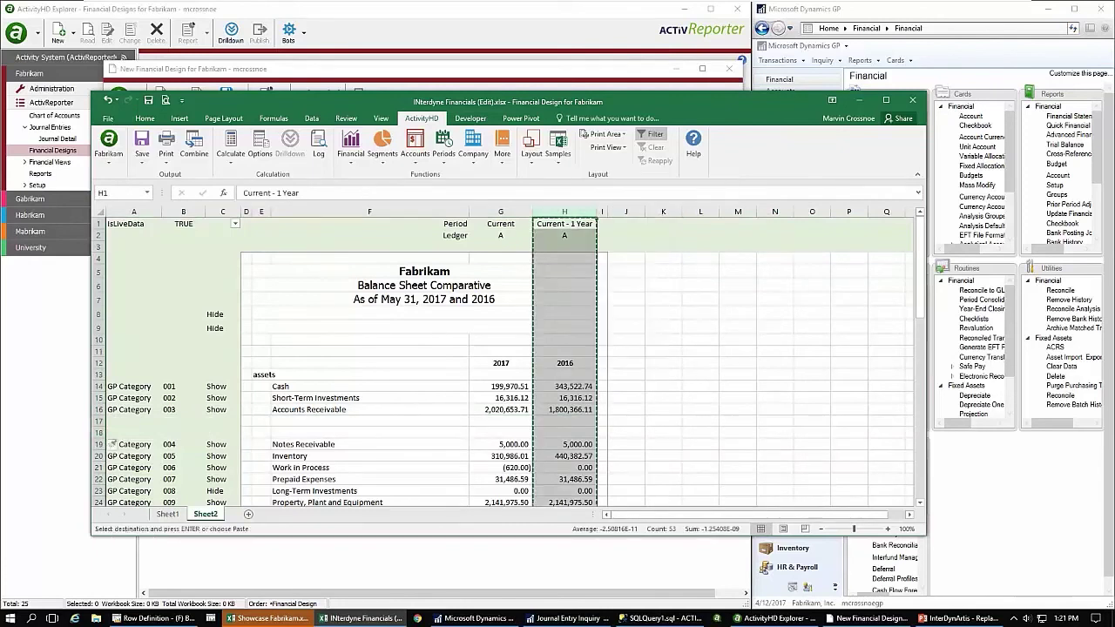
{"action": "left_click", "coordinate": [633, 212]}
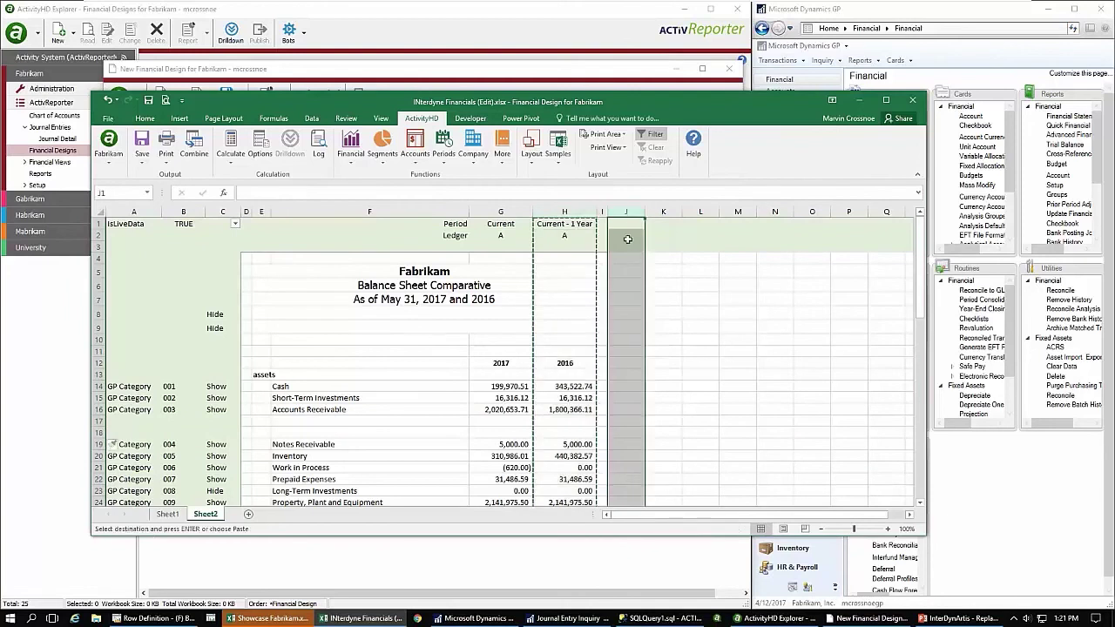
{"action": "right_click", "coordinate": [625, 212]}
{"action": "left_click", "coordinate": [650, 293]}
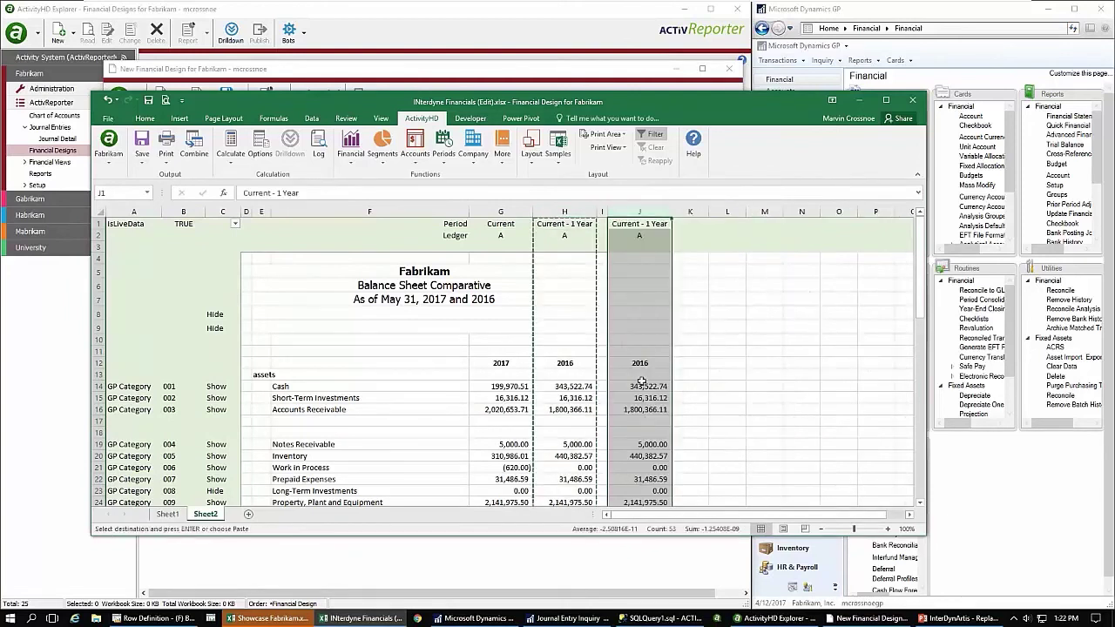
Set the period in J1 to "Current - 2 Year".
{"action": "left_click", "coordinate": [634, 232]}
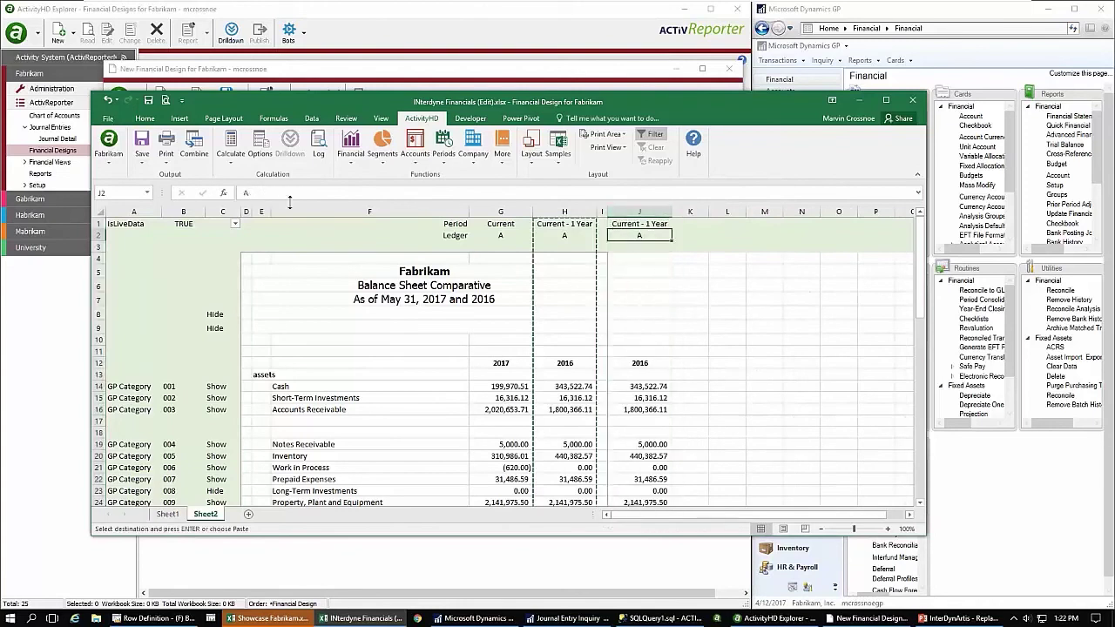
{"action": "left_click", "coordinate": [645, 225]}
{"action": "left_click", "coordinate": [279, 193]}
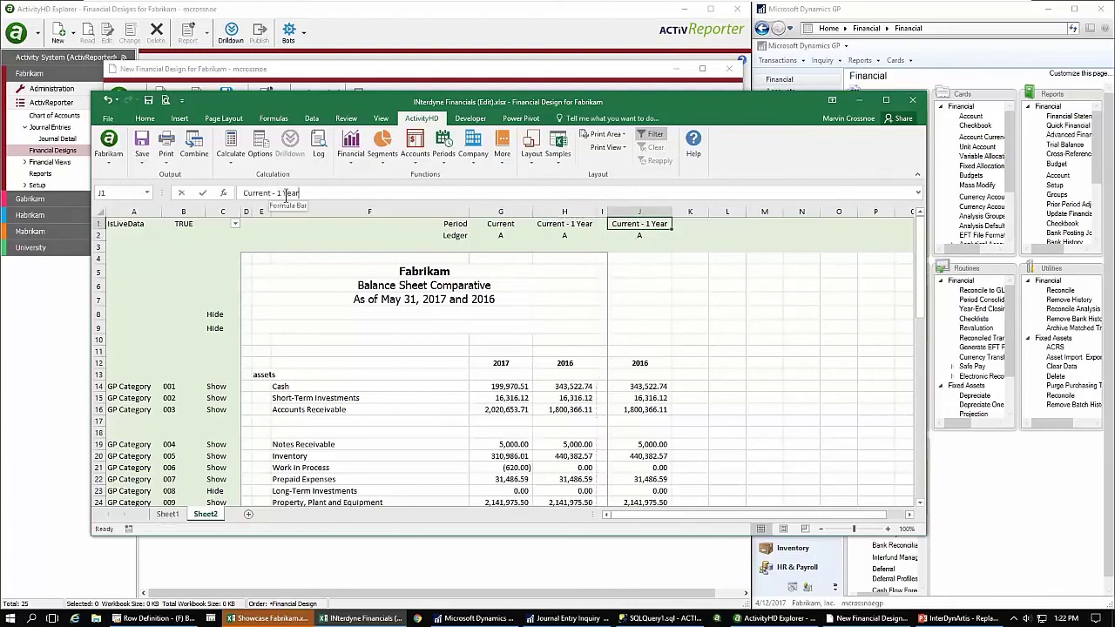
{"action": "key", "text": "BackSpace"}
{"action": "type", "text": "2"}
{"action": "key", "text": "Return"}
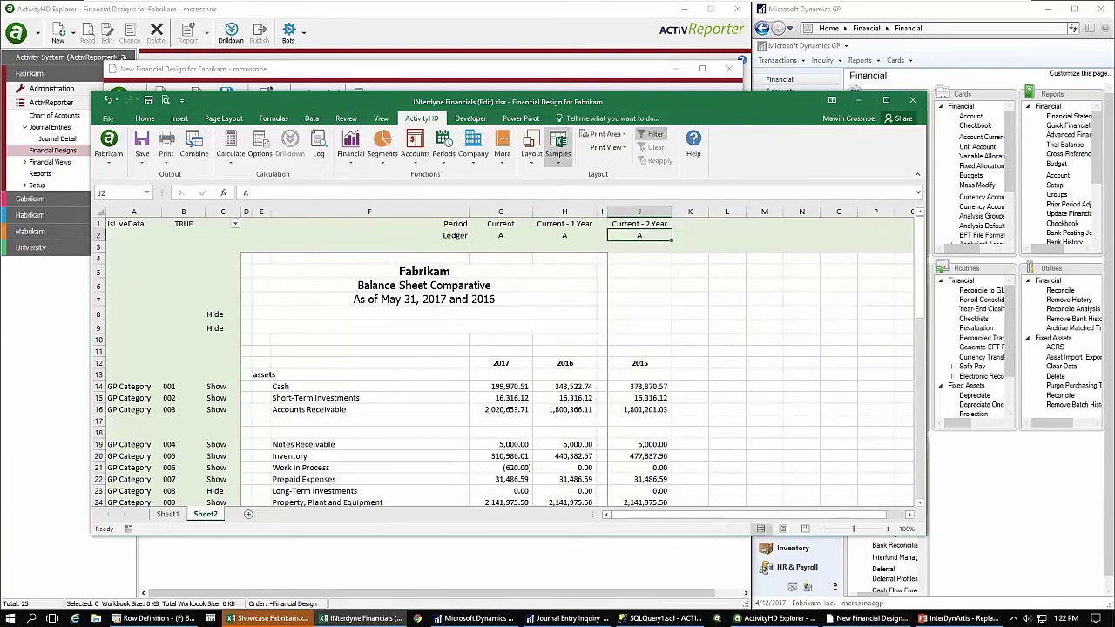
Drill down on the Cash balance in J14, sort the journal detail by post date with the newest first, and close the drilldown.
{"action": "left_click", "coordinate": [647, 389]}
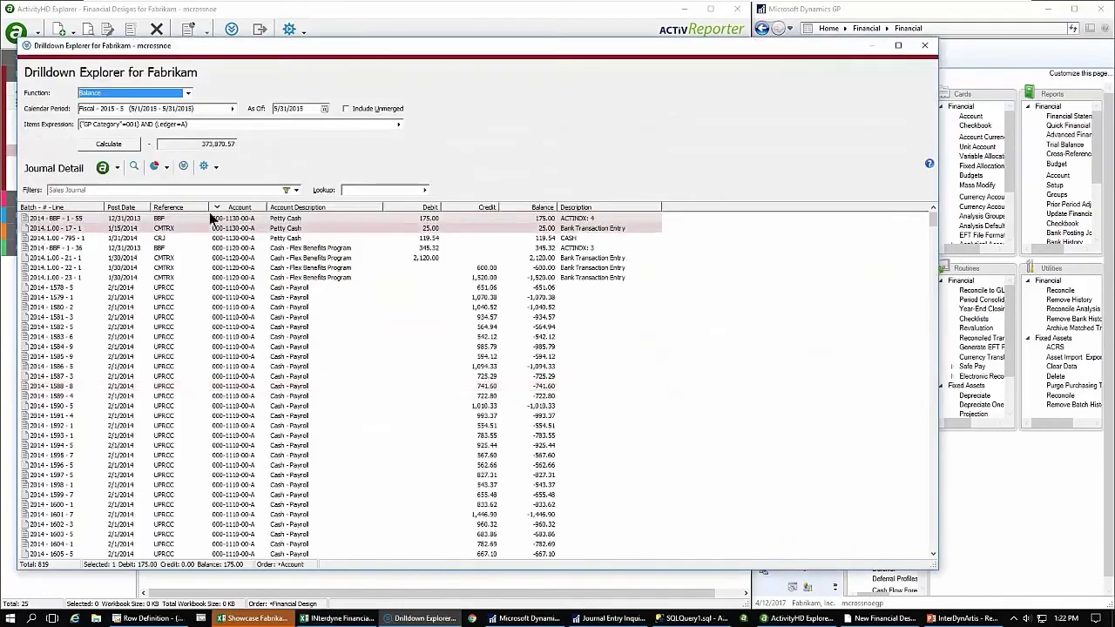
{"action": "left_click", "coordinate": [136, 208]}
{"action": "left_click", "coordinate": [136, 208]}
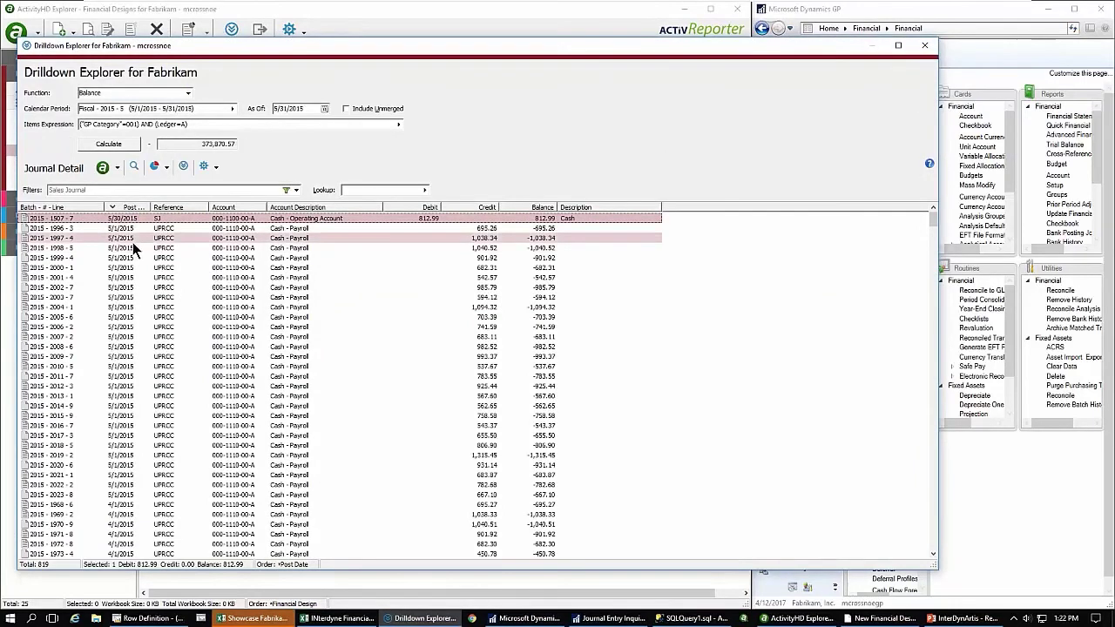
{"action": "left_click", "coordinate": [923, 50]}
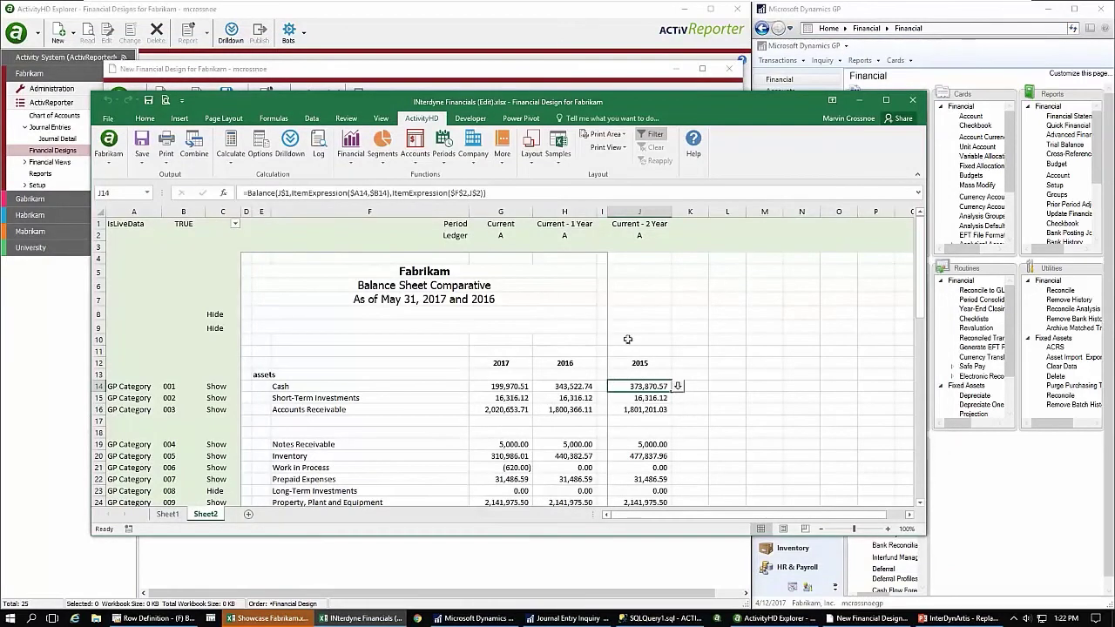
Set the ledger of column J to "b" in J2.
{"action": "left_click", "coordinate": [639, 235]}
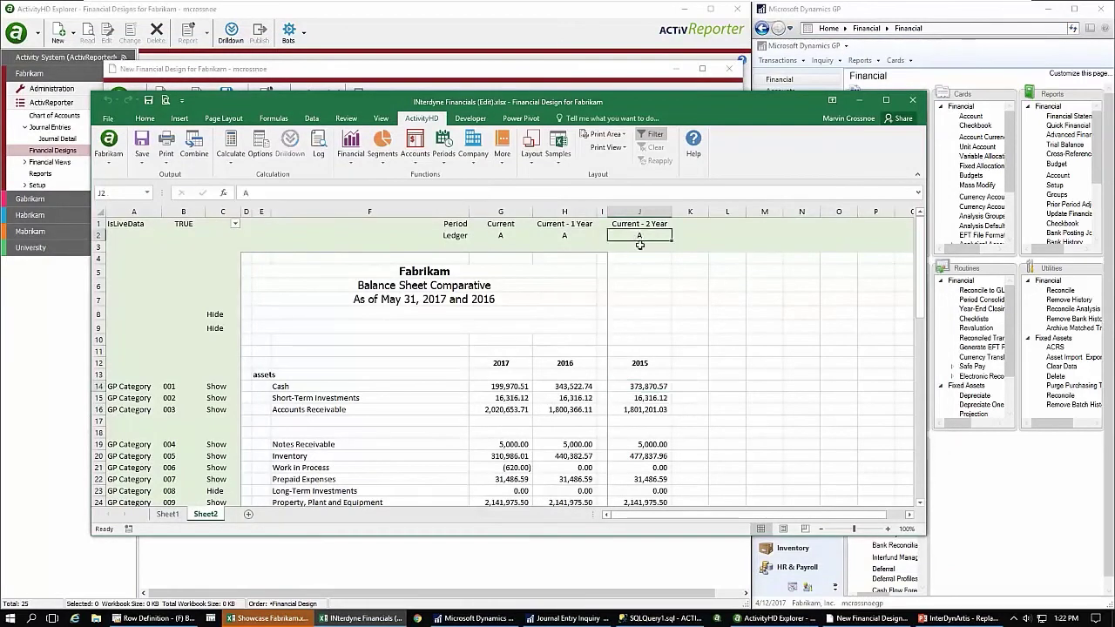
{"action": "type", "text": "b"}
{"action": "key", "text": "Return"}
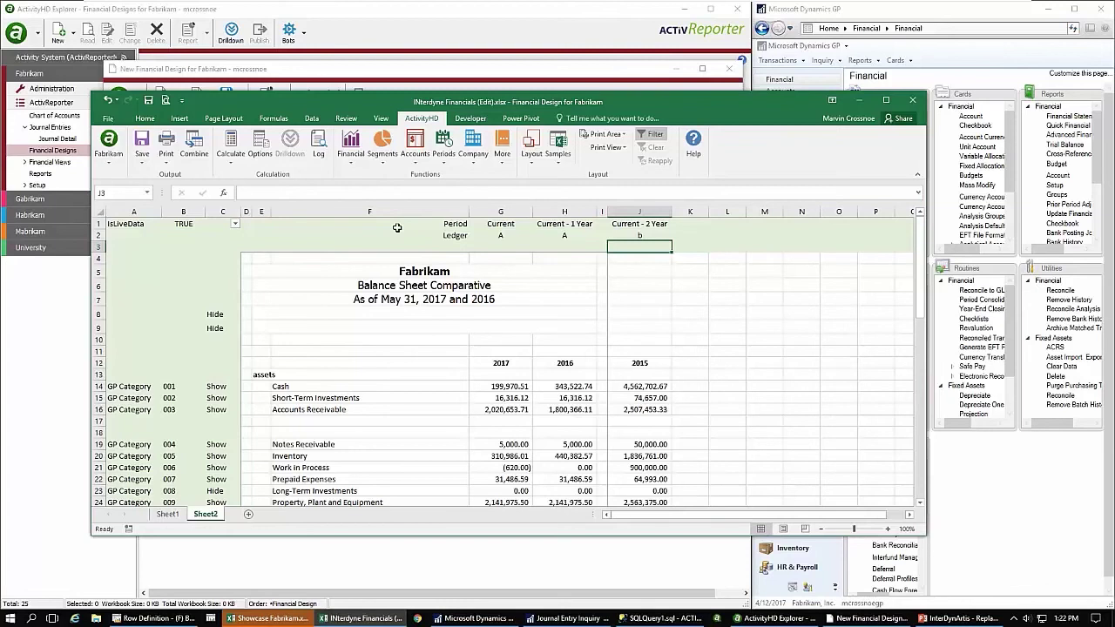
Minimize the workbook and the new financial design, and switch to the BALSHEET row definition in Management Reporter.
{"action": "left_click", "coordinate": [858, 102]}
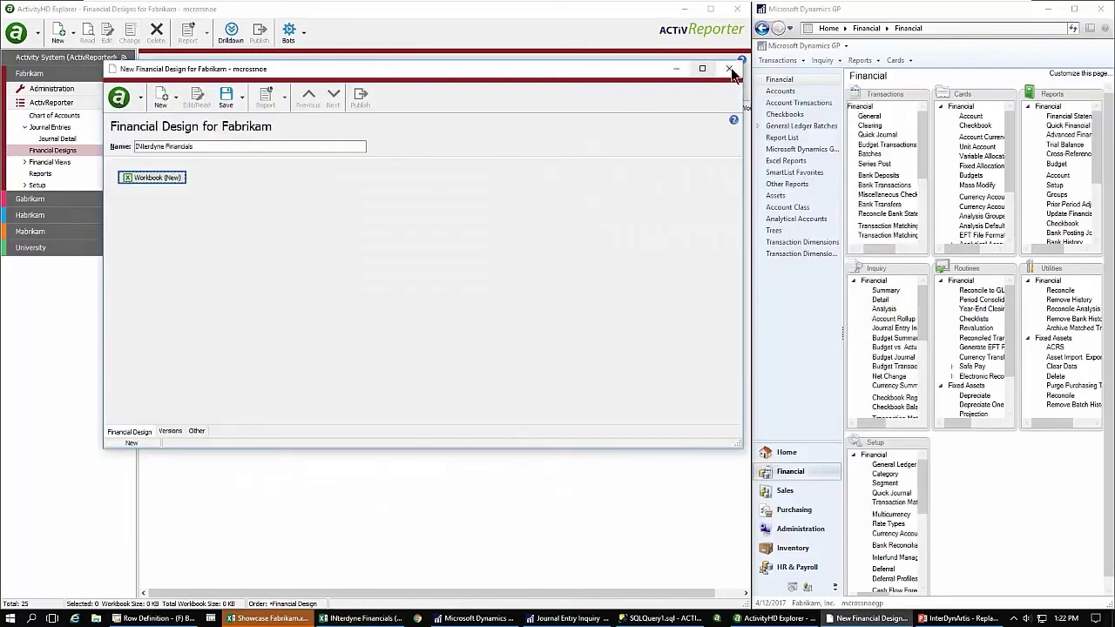
{"action": "left_click", "coordinate": [678, 69]}
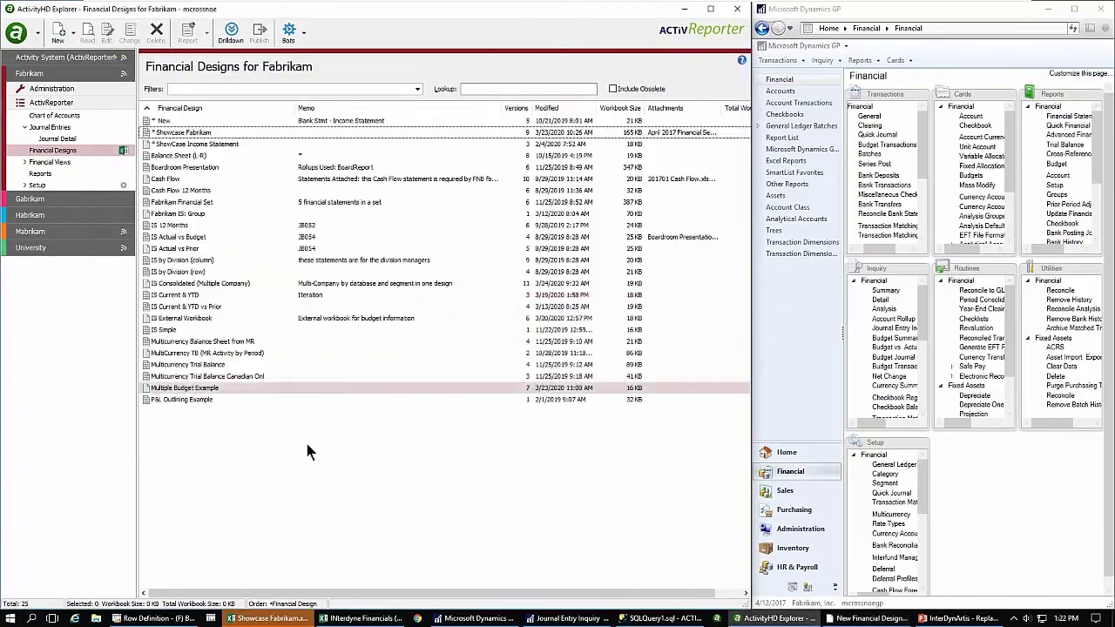
{"action": "left_click", "coordinate": [172, 618]}
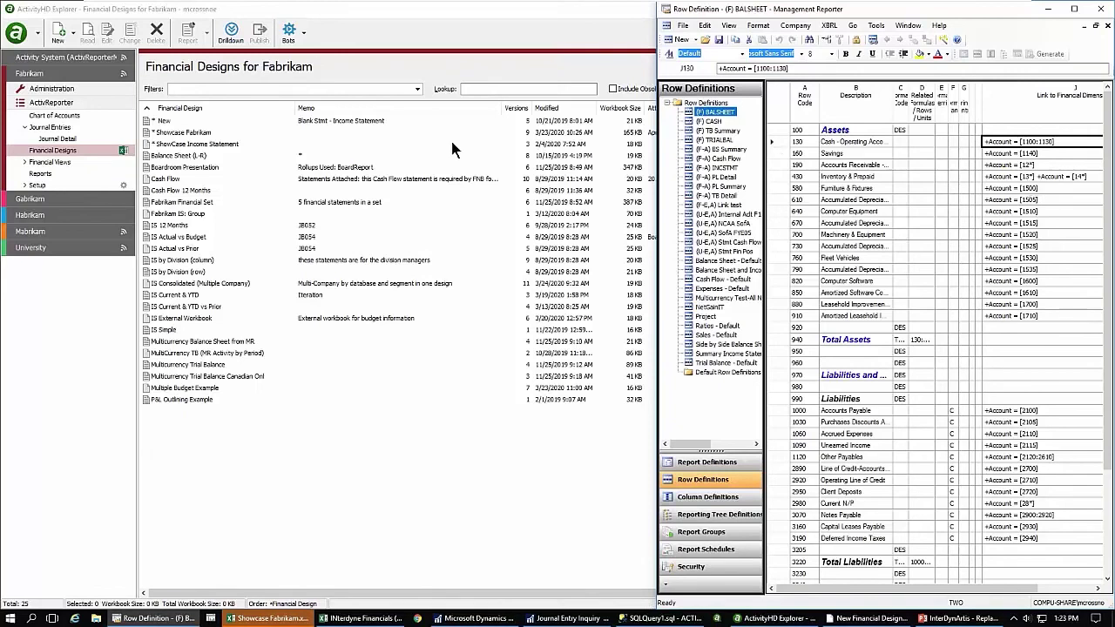
Open Fabrikam's rollups in ActivityHD, start the New Rollup from MR Rows bot, and log in to SQL Server with a trusted connection.
{"action": "left_click", "coordinate": [35, 186]}
{"action": "left_click", "coordinate": [49, 231]}
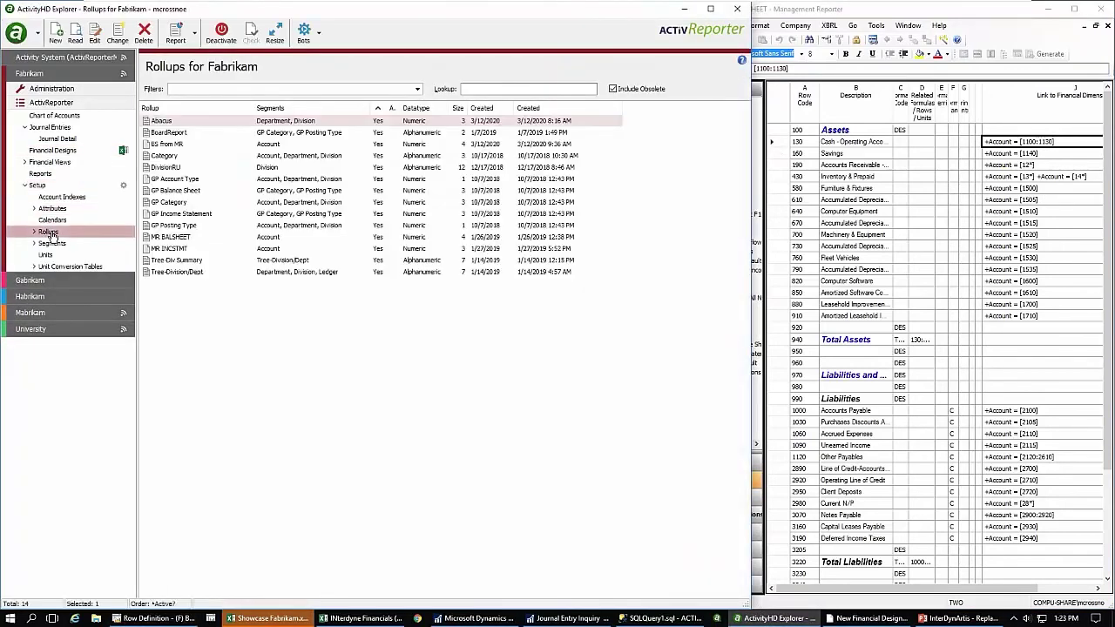
{"action": "left_click", "coordinate": [321, 37]}
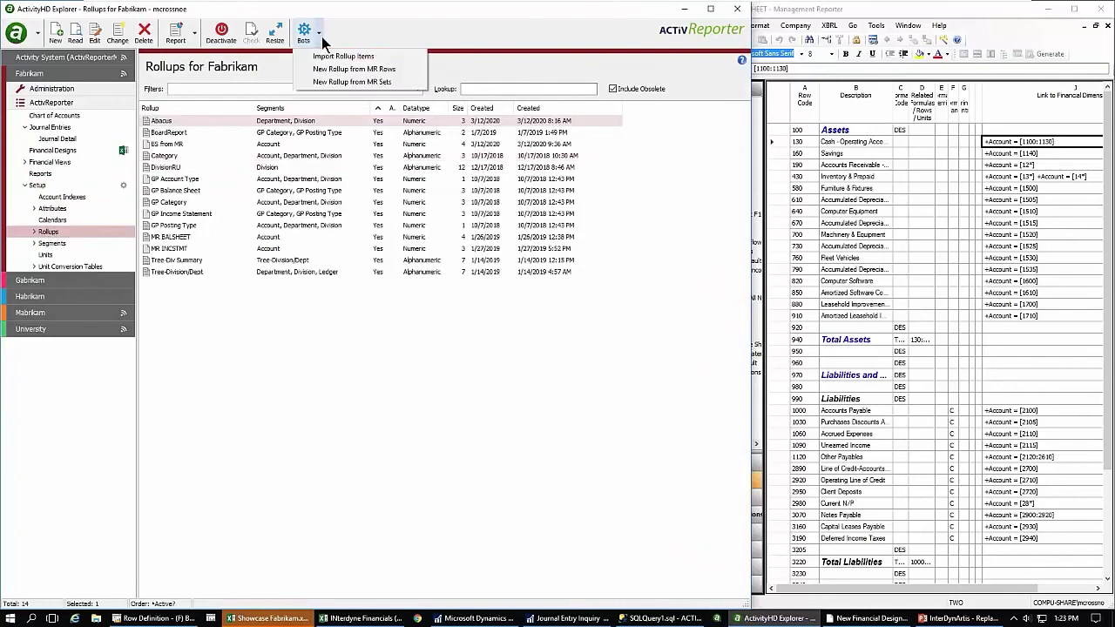
{"action": "left_click", "coordinate": [349, 70]}
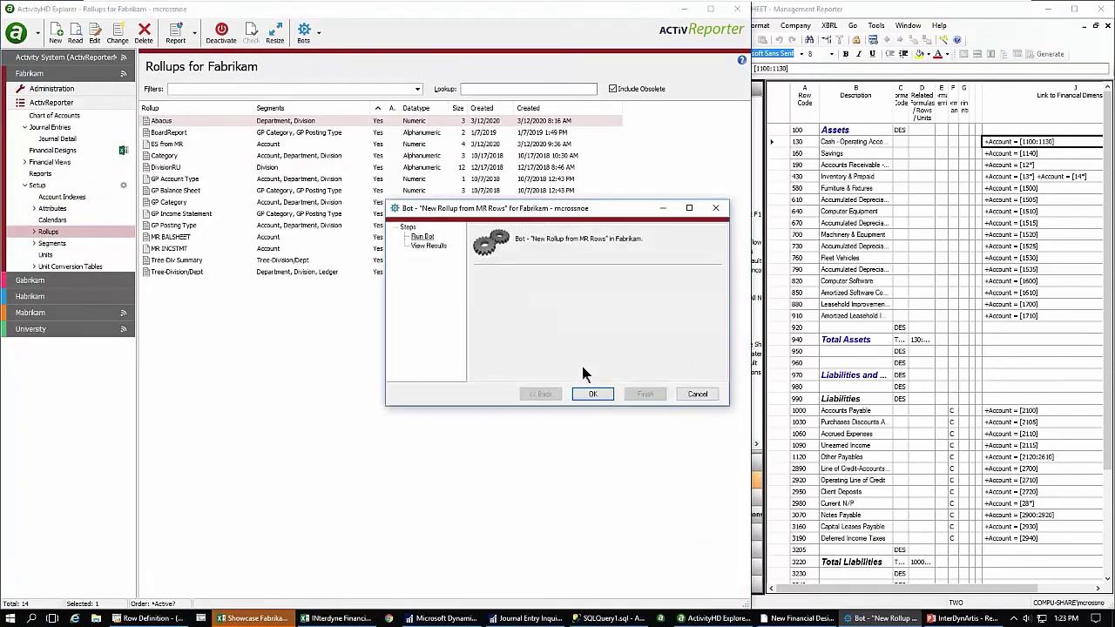
{"action": "left_click", "coordinate": [591, 394]}
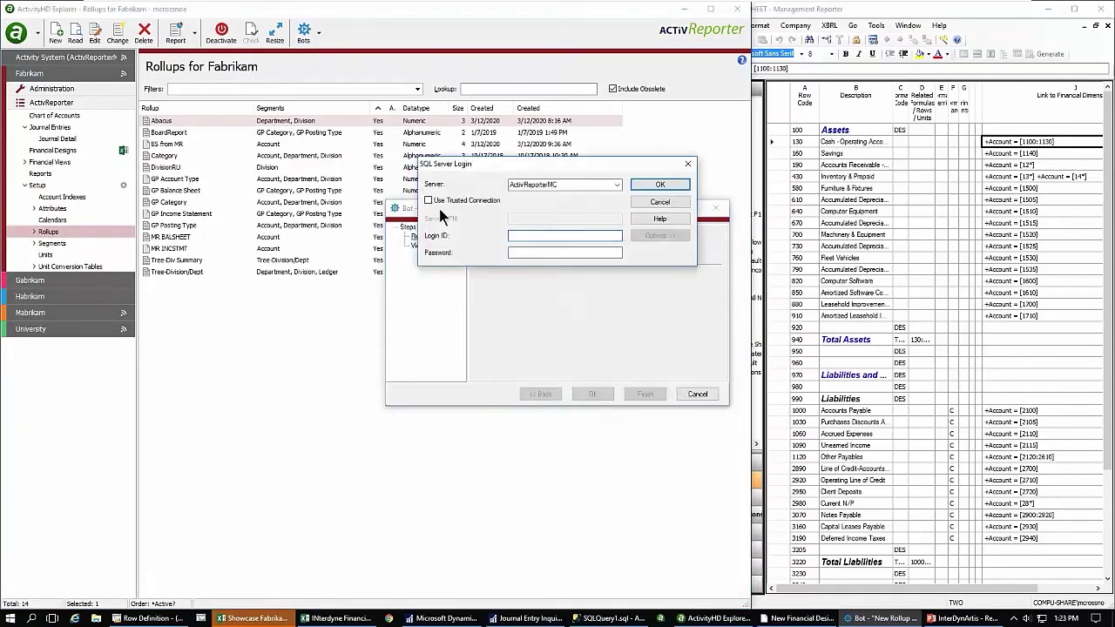
{"action": "left_click", "coordinate": [429, 202]}
{"action": "left_click", "coordinate": [659, 185]}
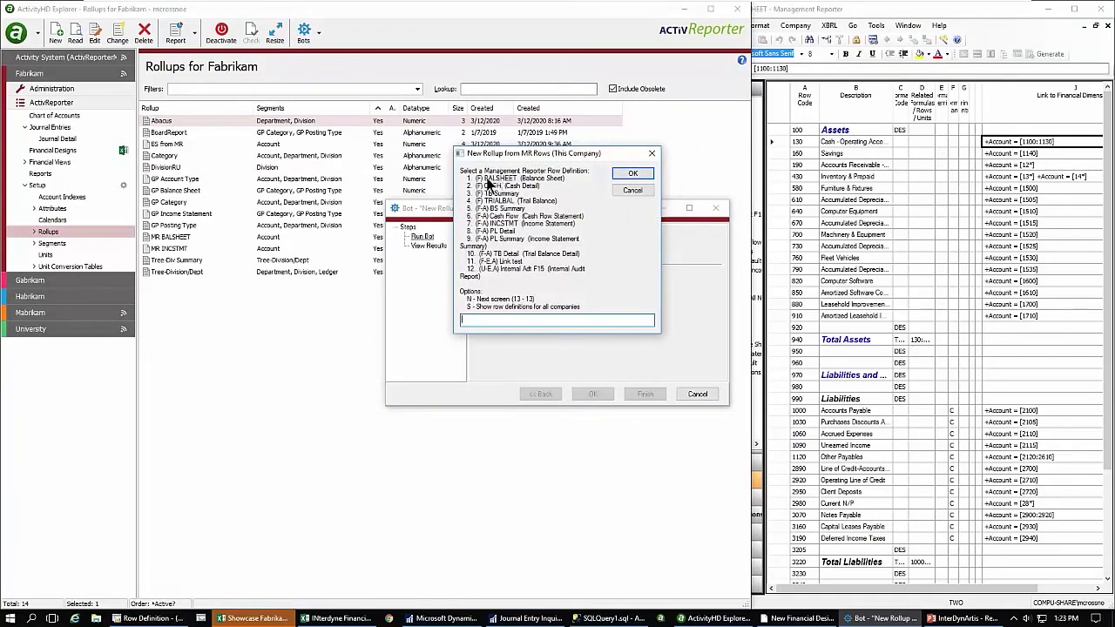
Select Management Reporter row definition 1, (F) BALSHEET, keep (F) BALSHEET as the rollup name, and finish the bot.
{"action": "left_click", "coordinate": [775, 14]}
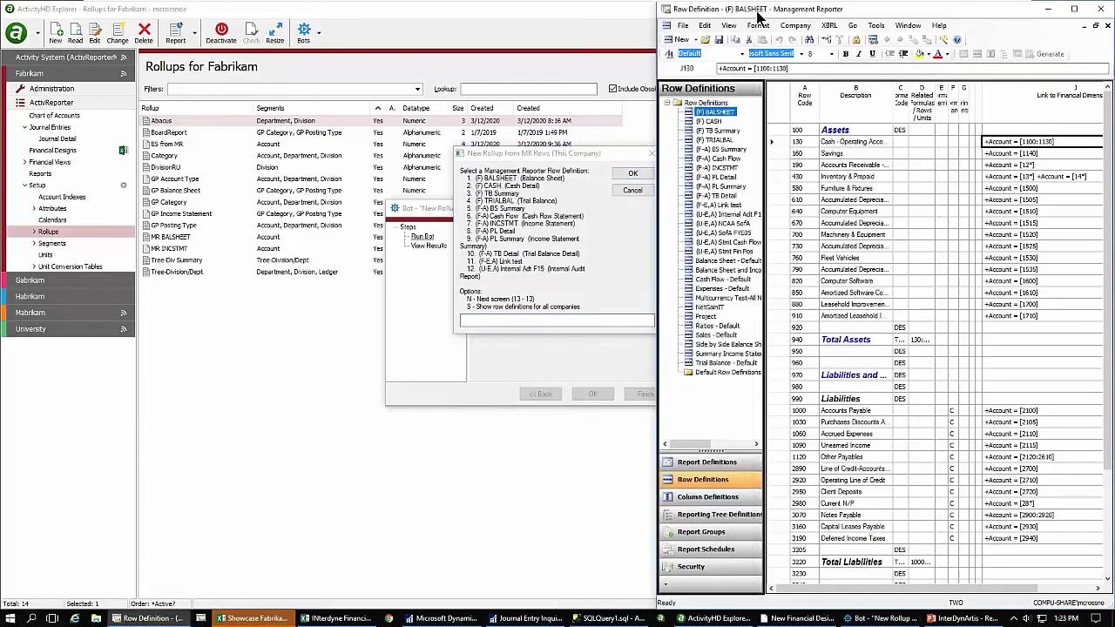
{"action": "left_click", "coordinate": [478, 322]}
{"action": "type", "text": "1"}
{"action": "key", "text": "Return"}
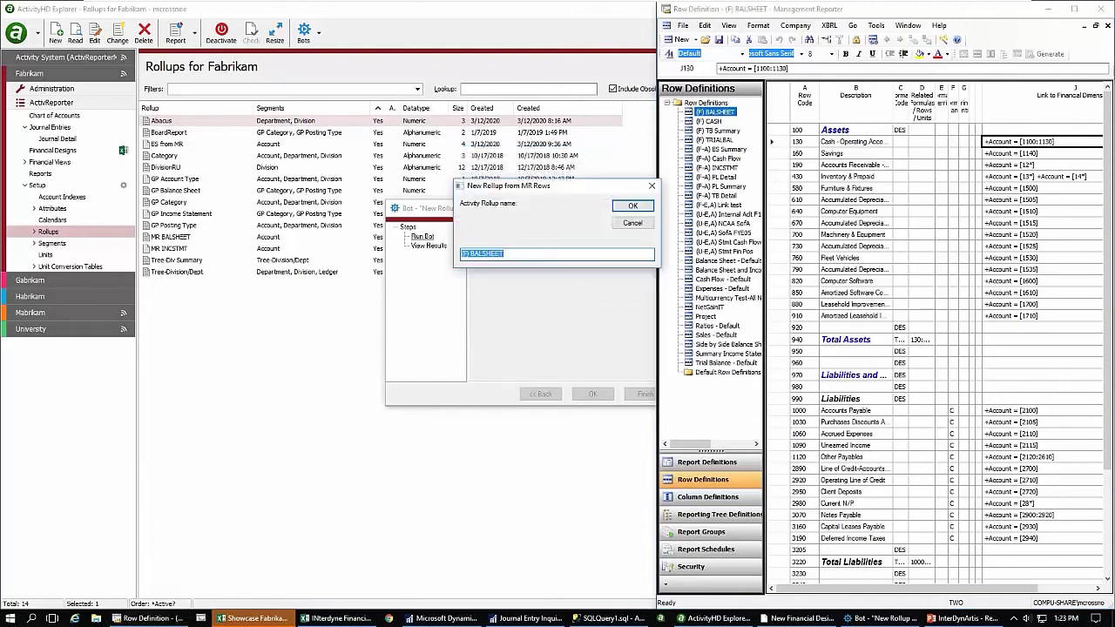
{"action": "key", "text": "Return"}
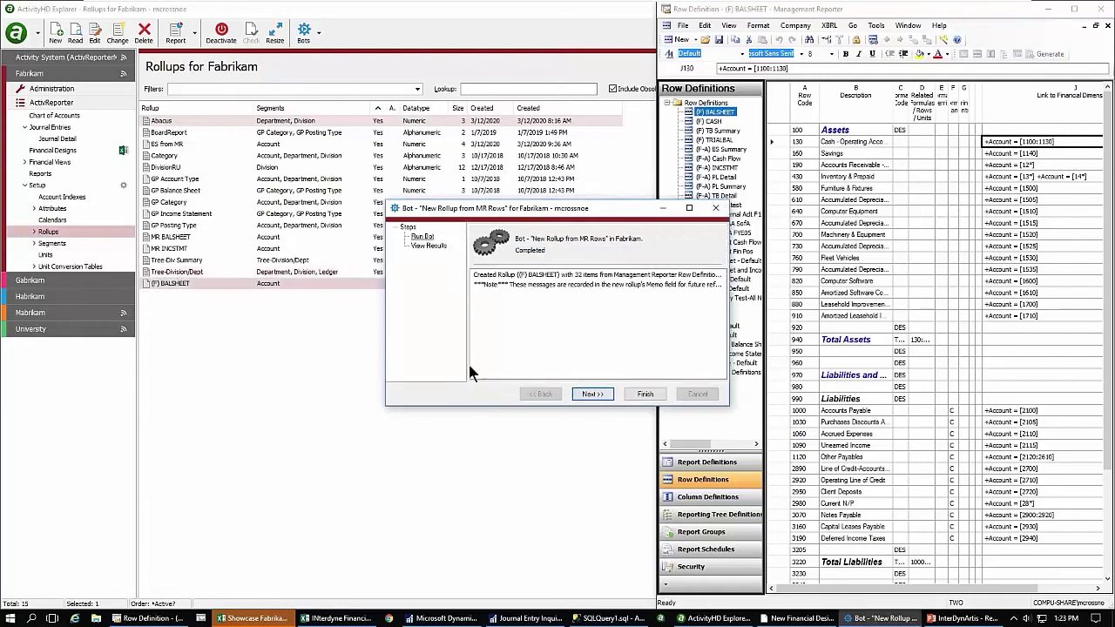
{"action": "left_click", "coordinate": [643, 394]}
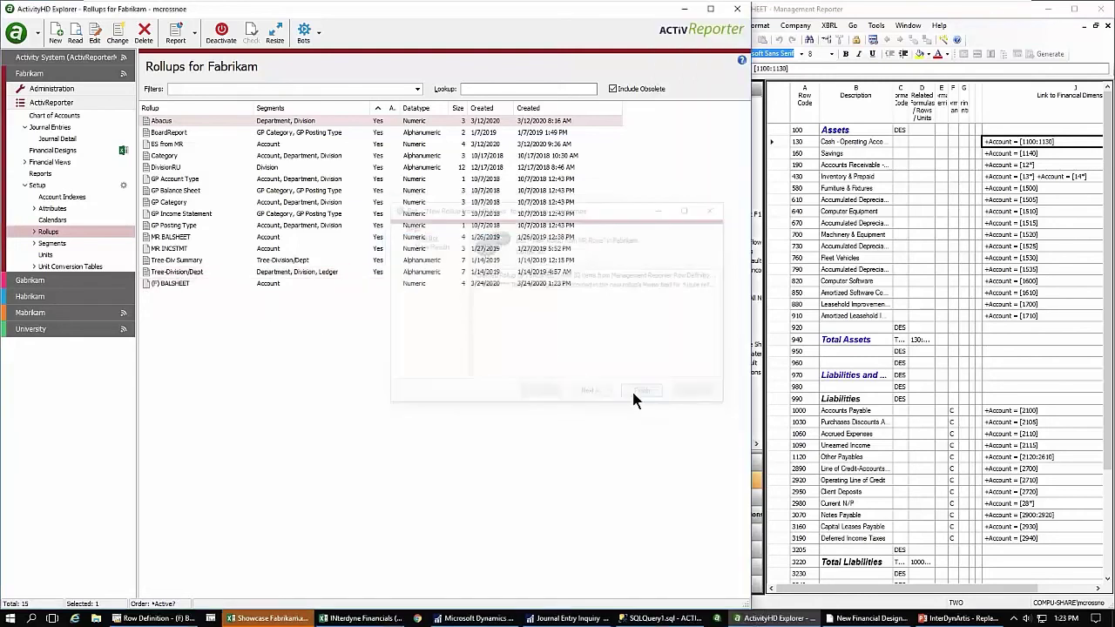
Activate the new (F) BALSHEET rollup for Fabrikam.
{"action": "right_click", "coordinate": [218, 283]}
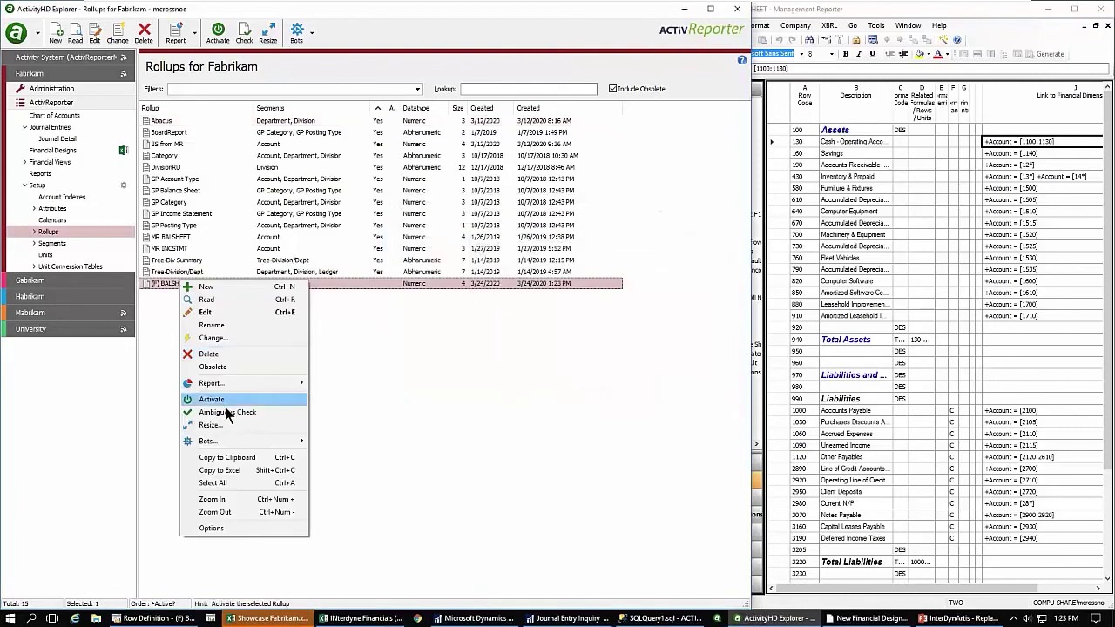
{"action": "left_click", "coordinate": [228, 403]}
{"action": "left_click", "coordinate": [501, 355]}
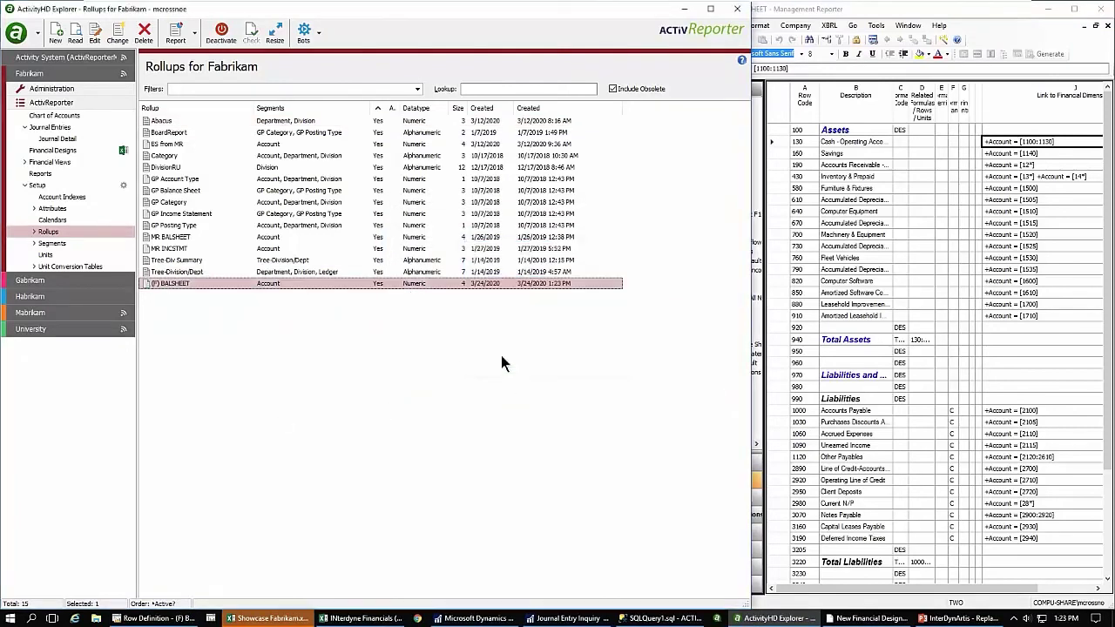
Open the (F) BALSHEET rollup items and compare the account rules of items 0130, 0160 and 0190 with the Management Reporter rows.
{"action": "left_click", "coordinate": [32, 232]}
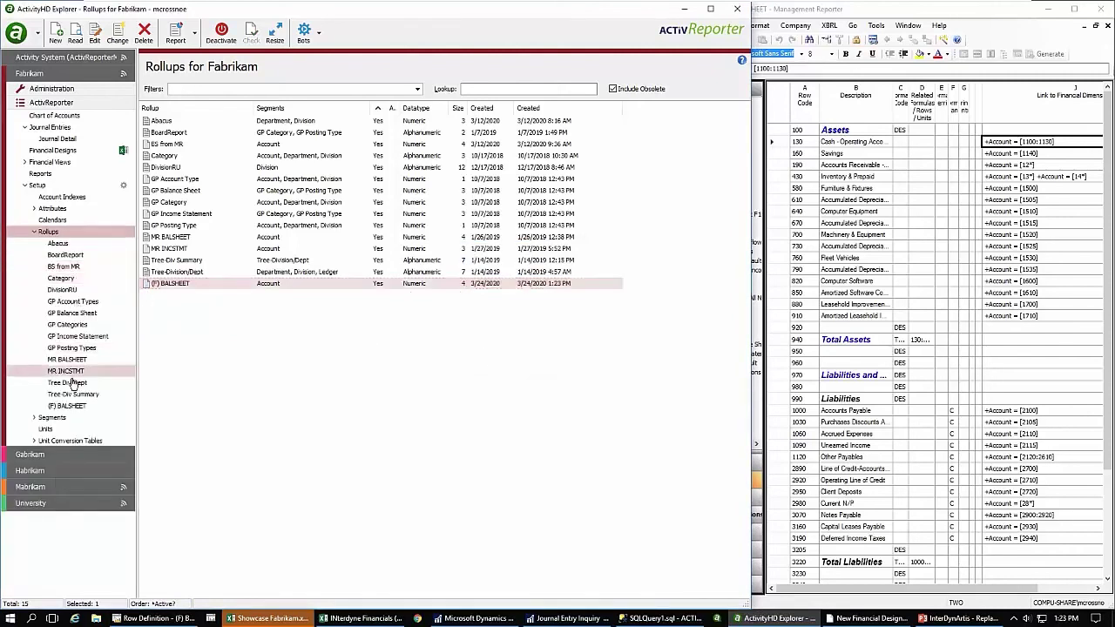
{"action": "left_click", "coordinate": [70, 407]}
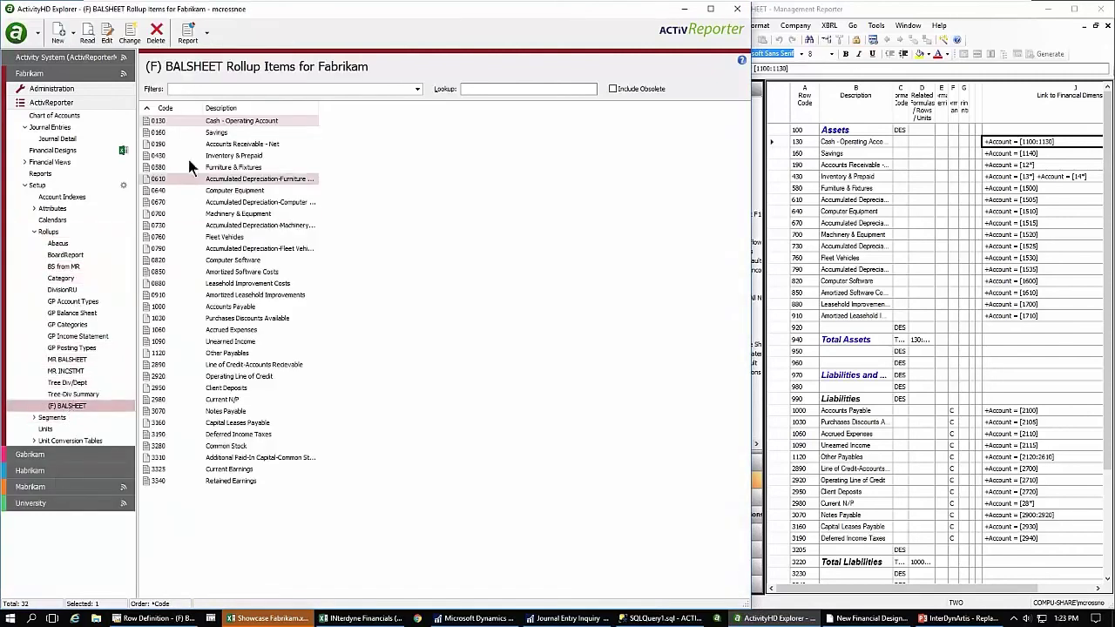
{"action": "double_click", "coordinate": [168, 120]}
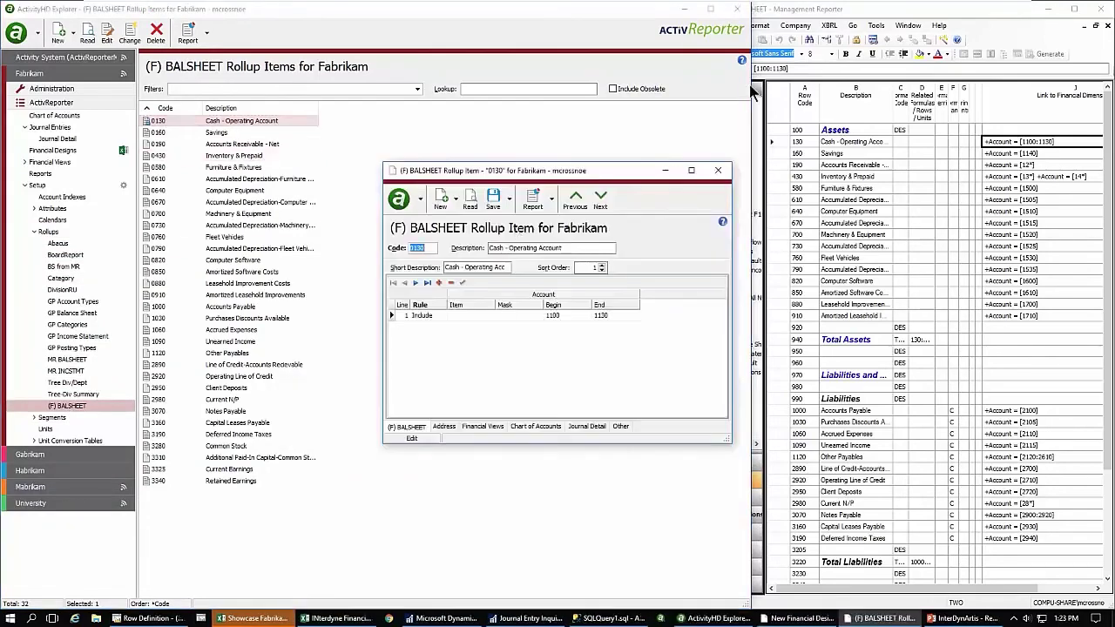
{"action": "left_click", "coordinate": [832, 15]}
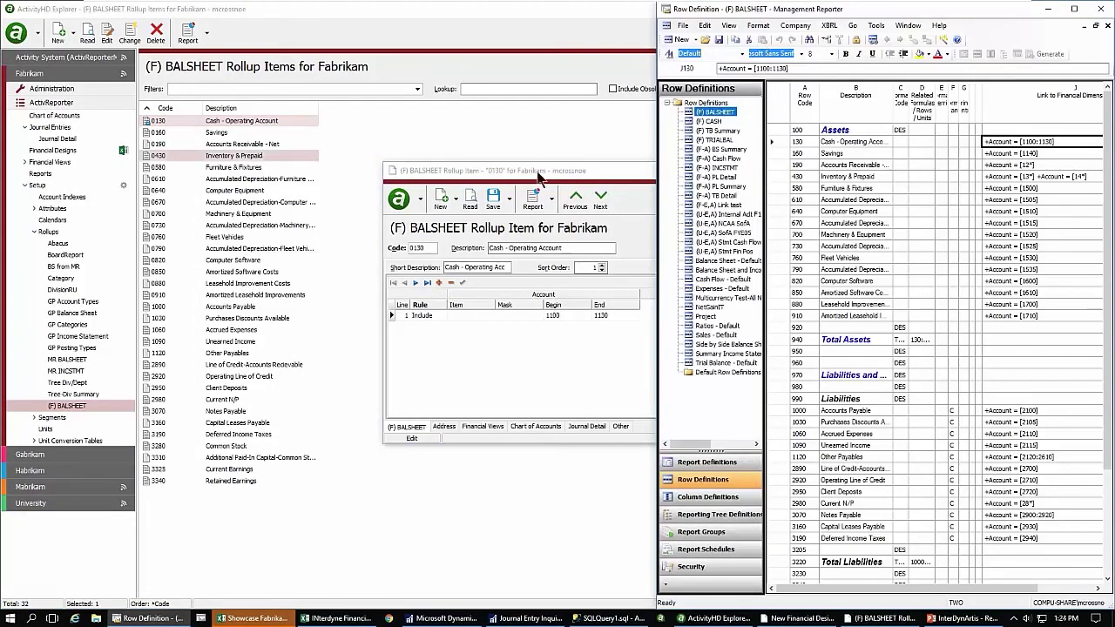
{"action": "left_click_drag", "start_coordinate": [522, 170], "coordinate": [370, 162]}
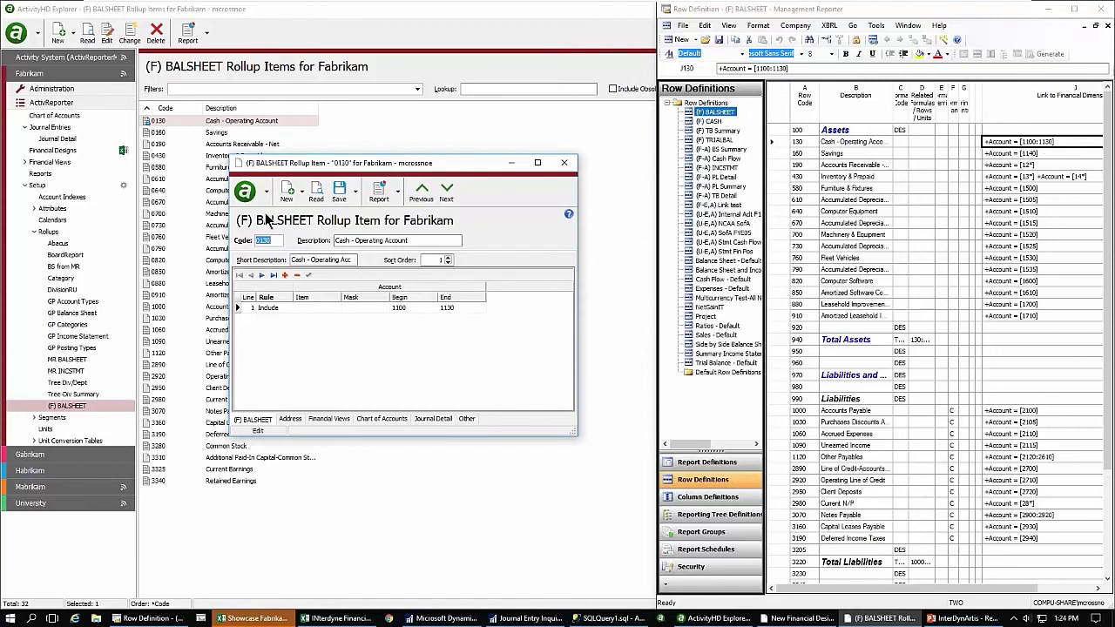
{"action": "left_click", "coordinate": [447, 189]}
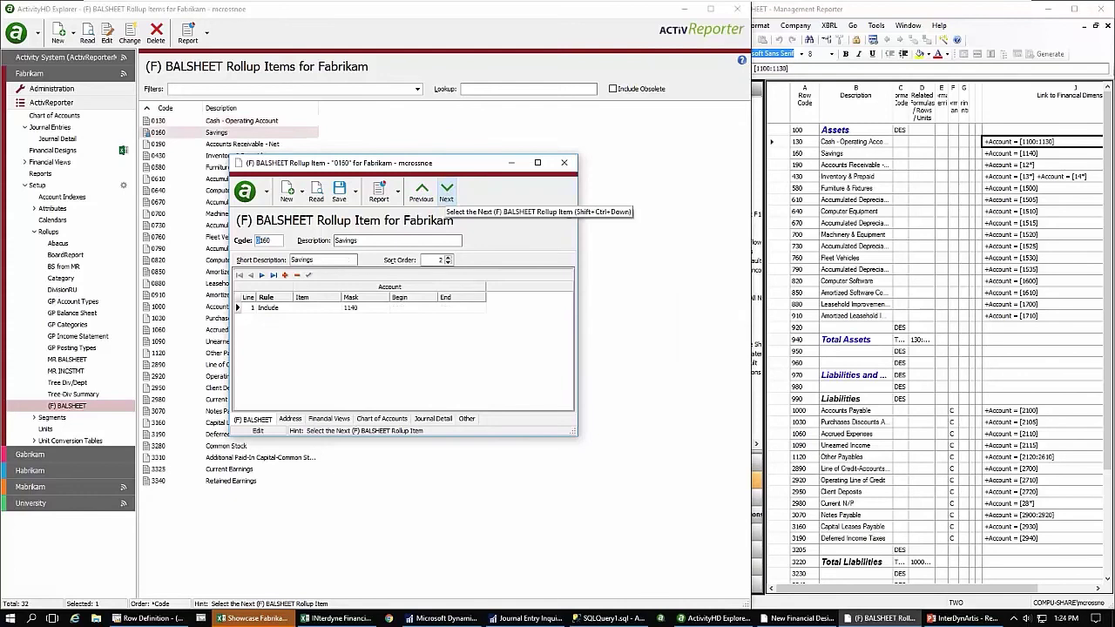
{"action": "left_click", "coordinate": [1027, 155]}
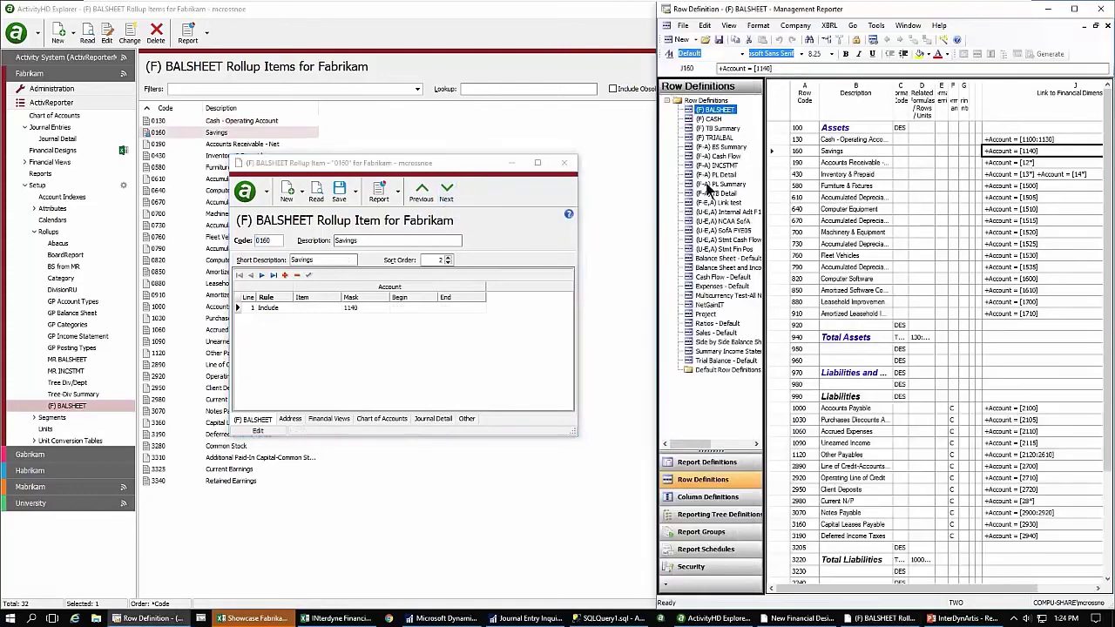
{"action": "left_click", "coordinate": [446, 191]}
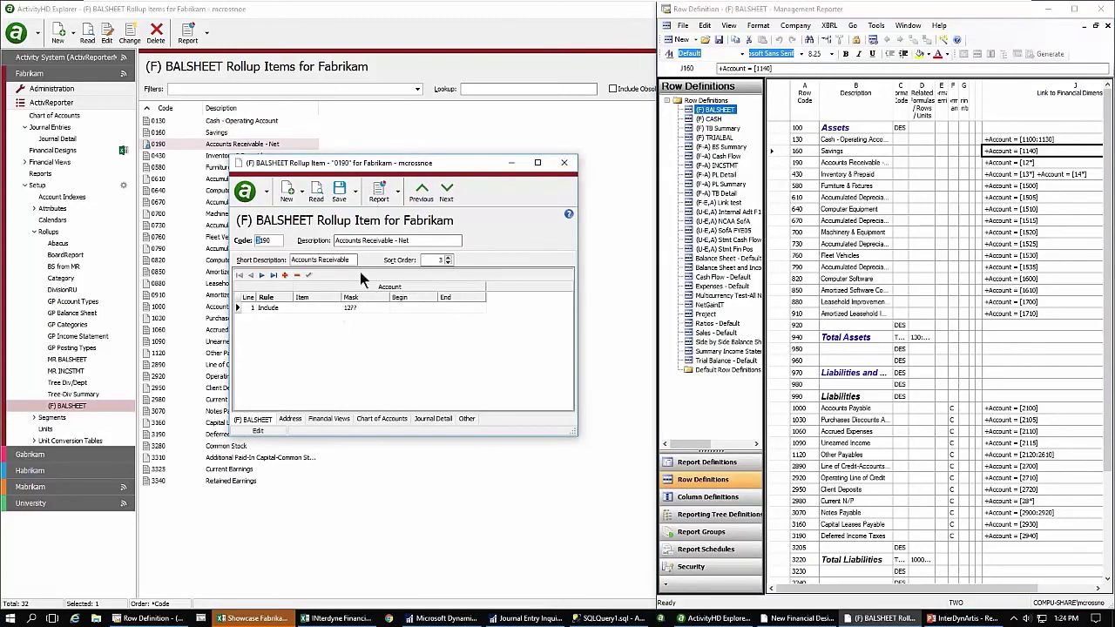
{"action": "left_click", "coordinate": [565, 163]}
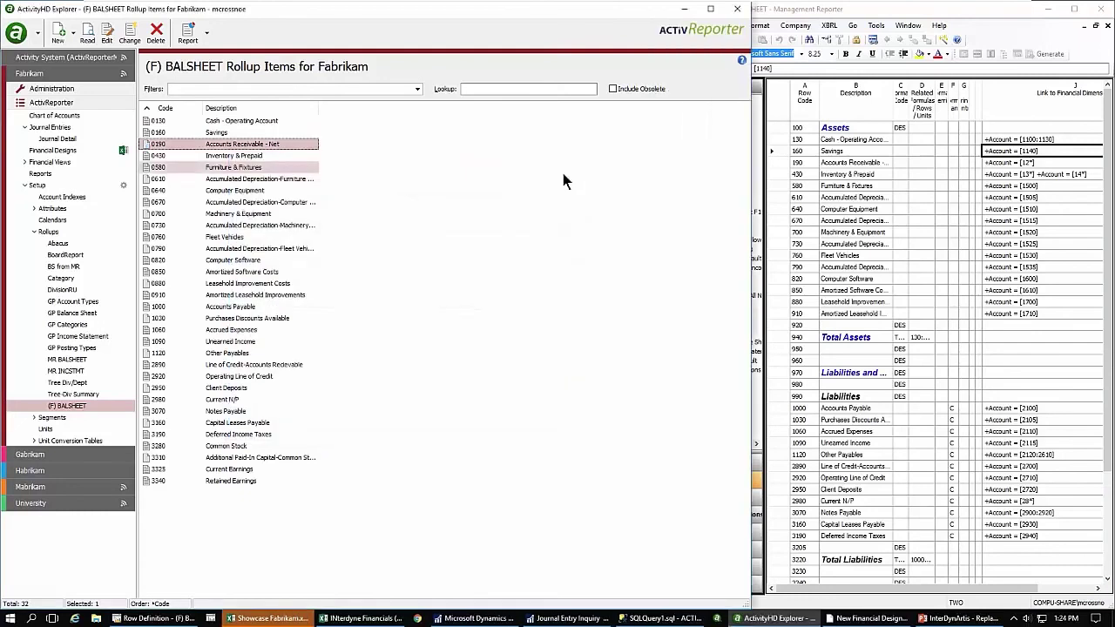
Cancel the prompt to save Showcase Fabrikam.xlsx, and try to save the new INterdyne Financials design in ActivityHD.
{"action": "left_click", "coordinate": [292, 621]}
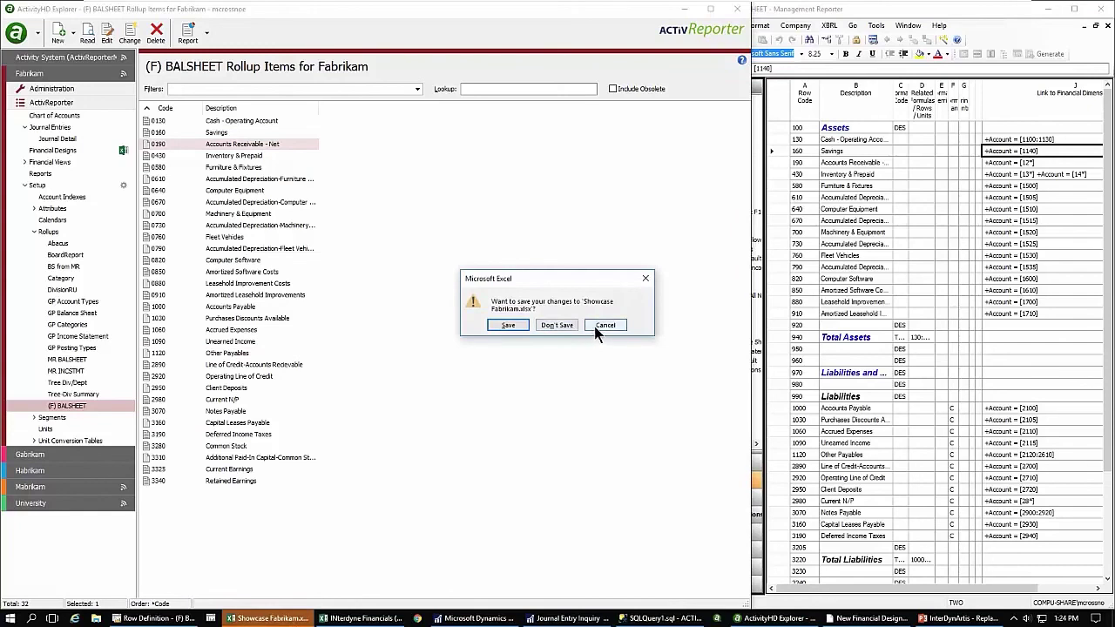
{"action": "left_click", "coordinate": [592, 324]}
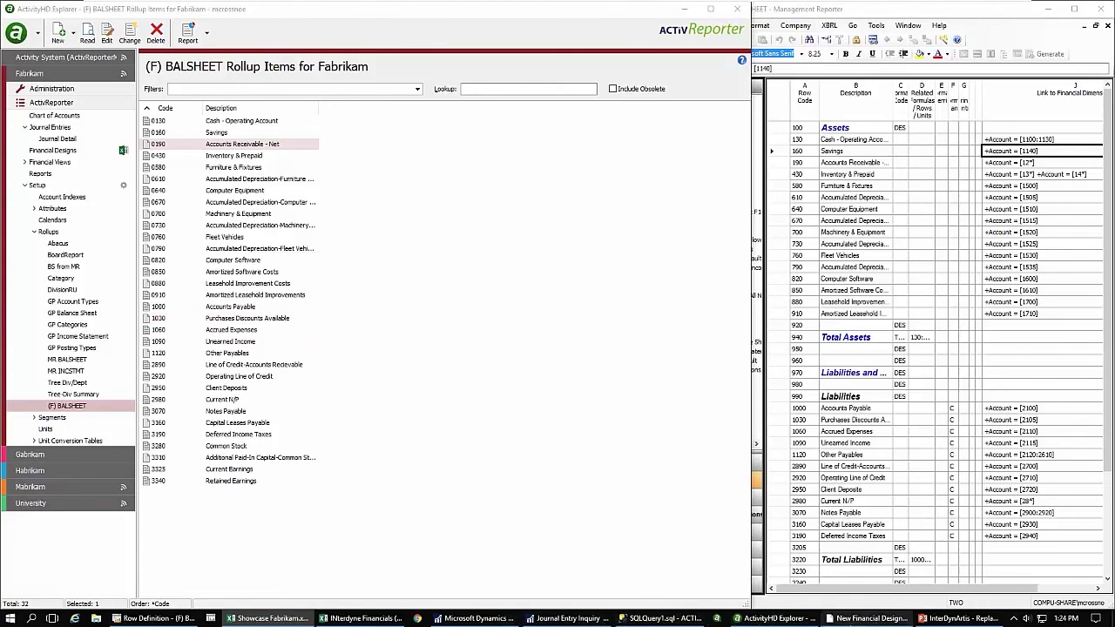
{"action": "left_click", "coordinate": [871, 618]}
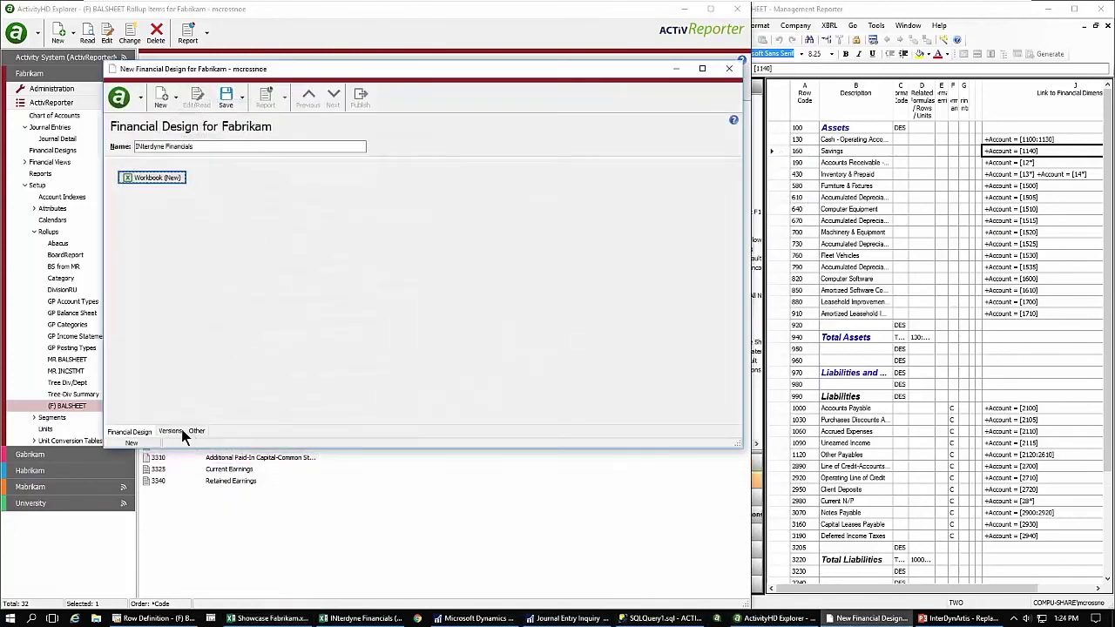
{"action": "left_click", "coordinate": [226, 96]}
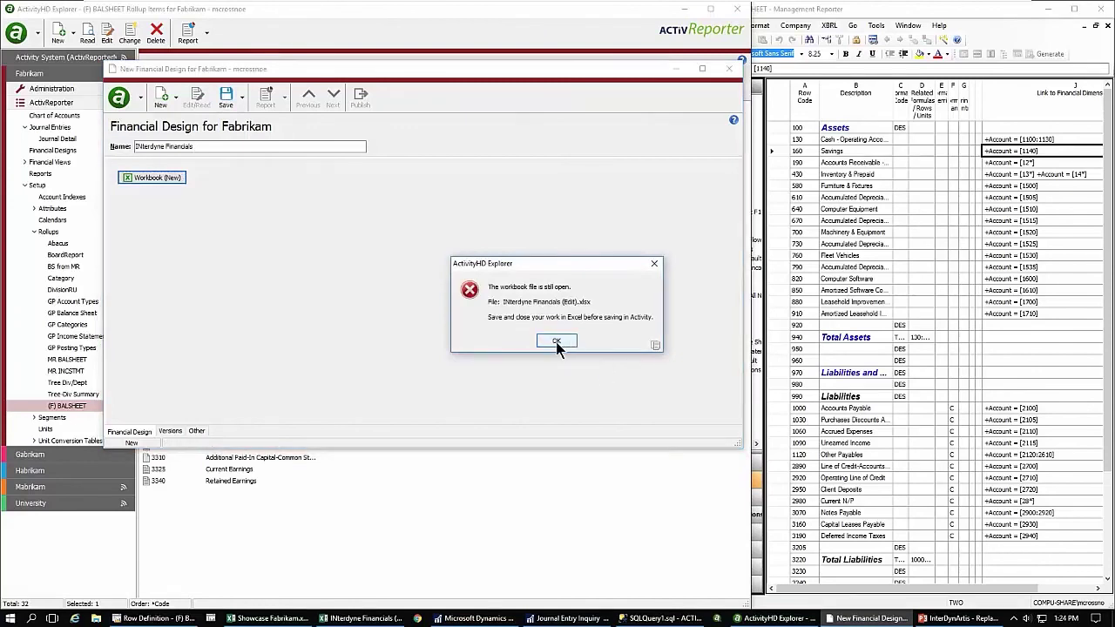
{"action": "left_click", "coordinate": [555, 340]}
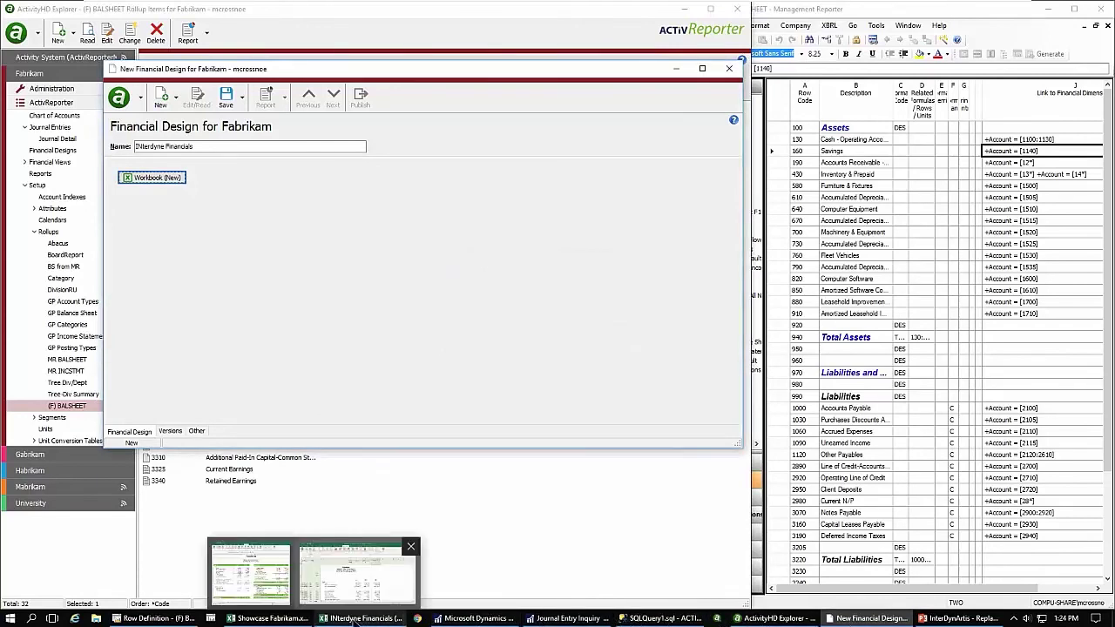
Add a new sheet to the INterdyne Financials workbook and generate a Balance Sheet Current vs Previous Year layout from the (F) BALSHEET items.
{"action": "left_click", "coordinate": [354, 619]}
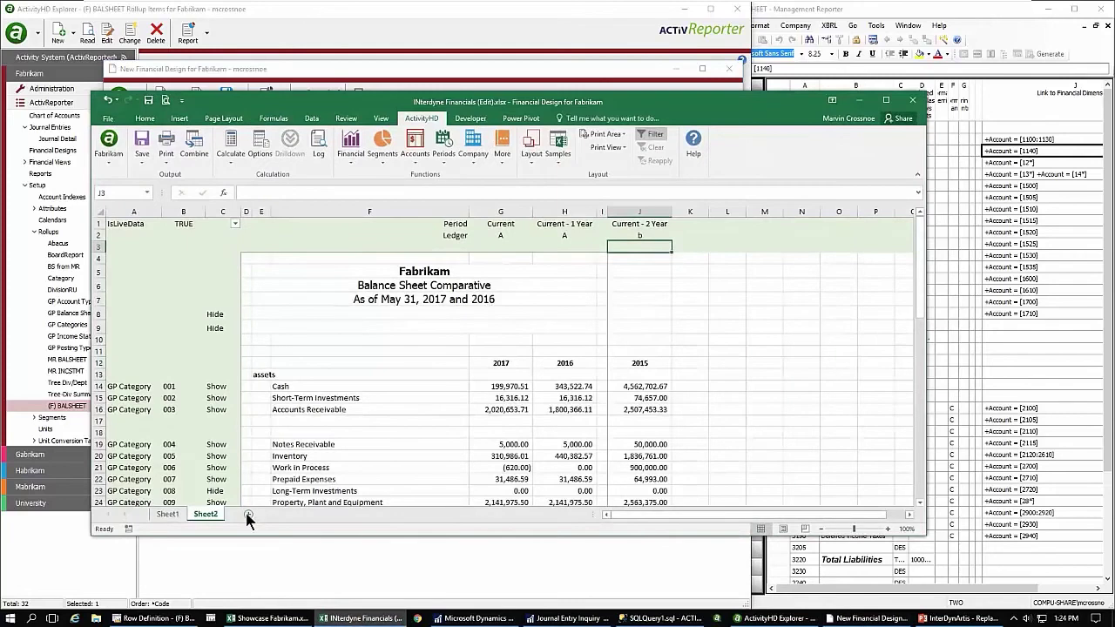
{"action": "left_click", "coordinate": [248, 514]}
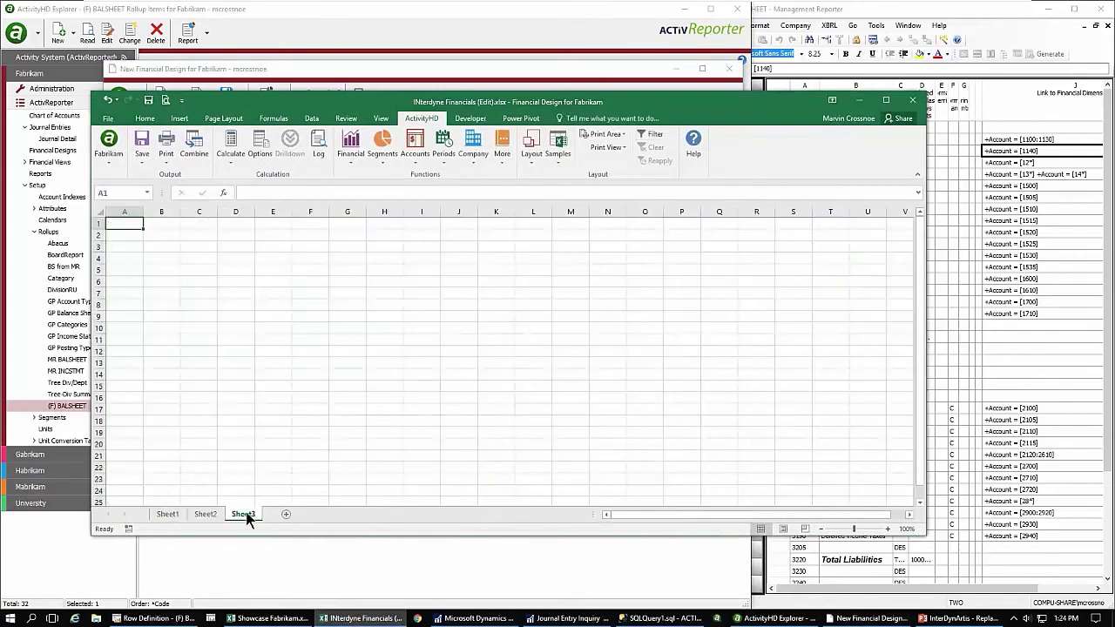
{"action": "left_click", "coordinate": [530, 162]}
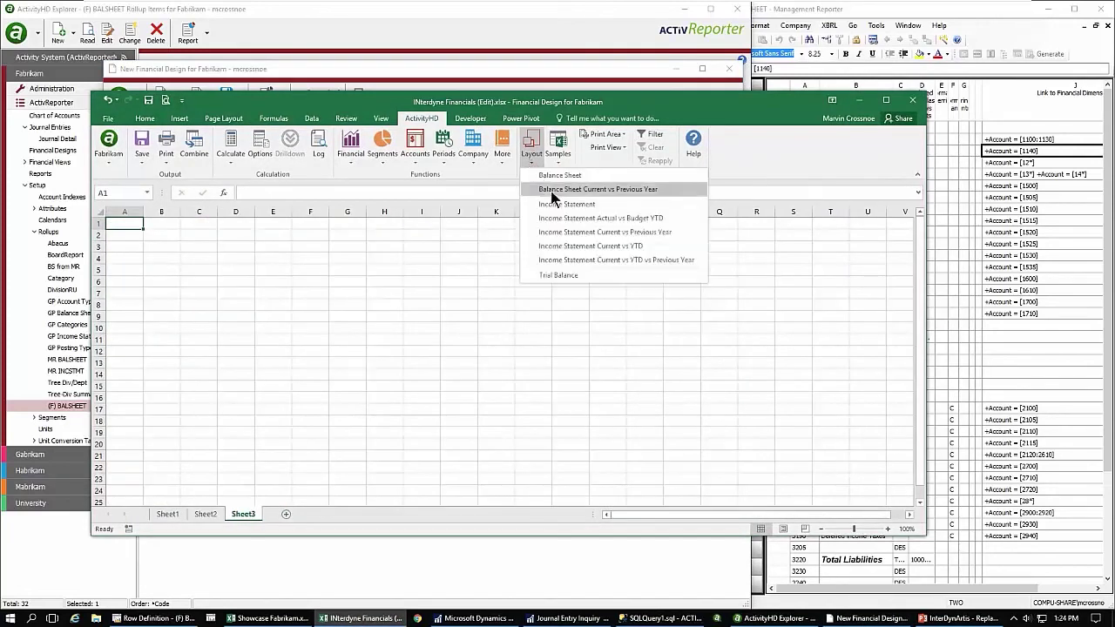
{"action": "left_click", "coordinate": [552, 191]}
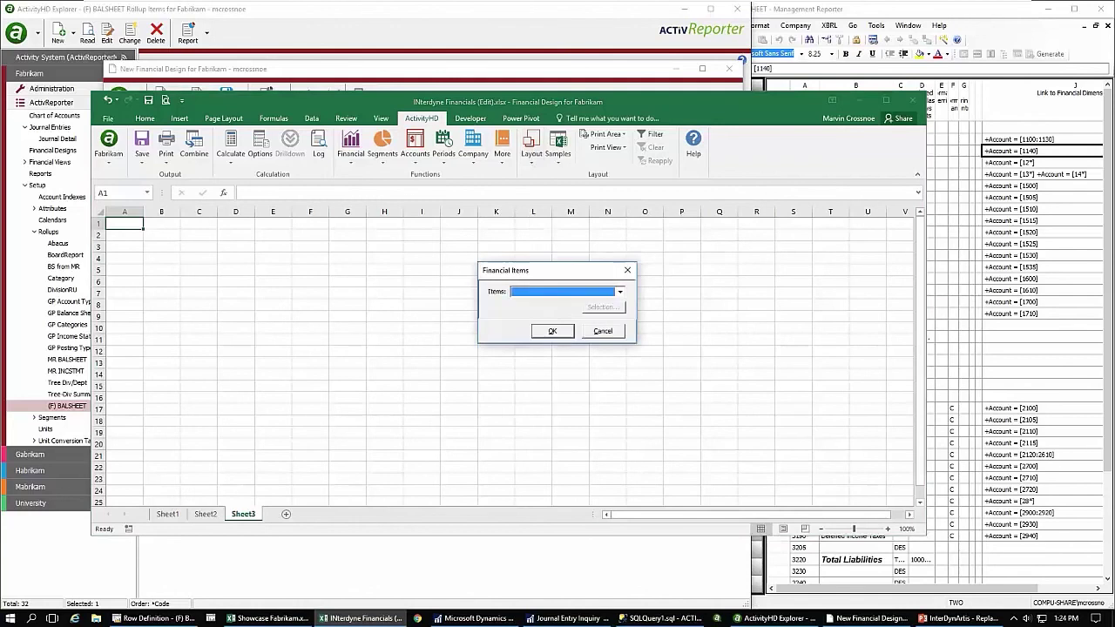
{"action": "left_click", "coordinate": [620, 292]}
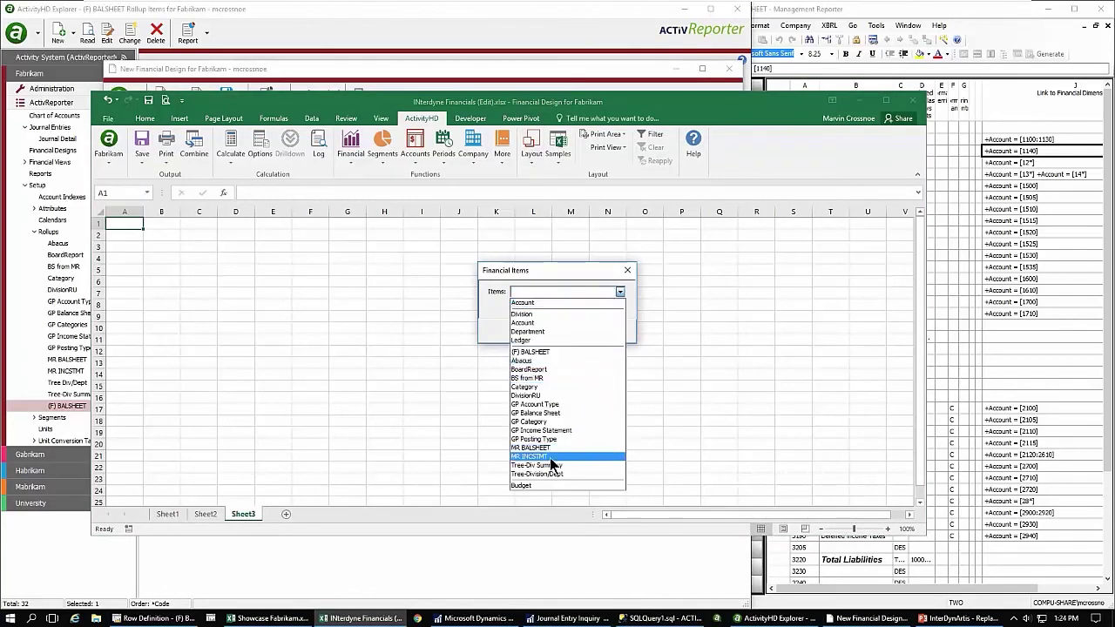
{"action": "left_click", "coordinate": [533, 352]}
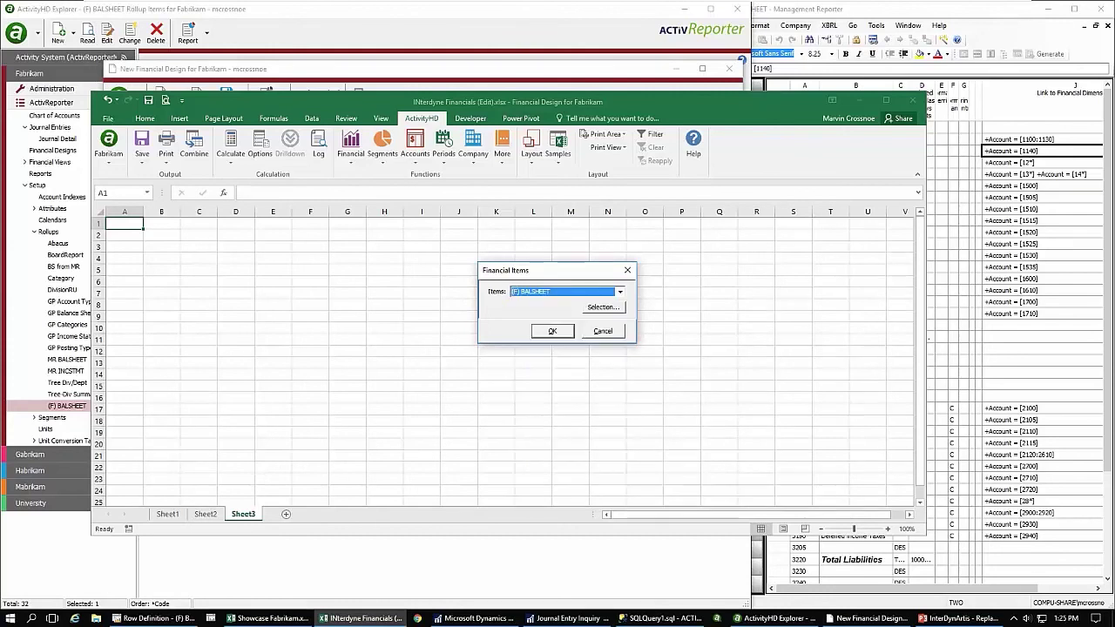
{"action": "left_click", "coordinate": [558, 334]}
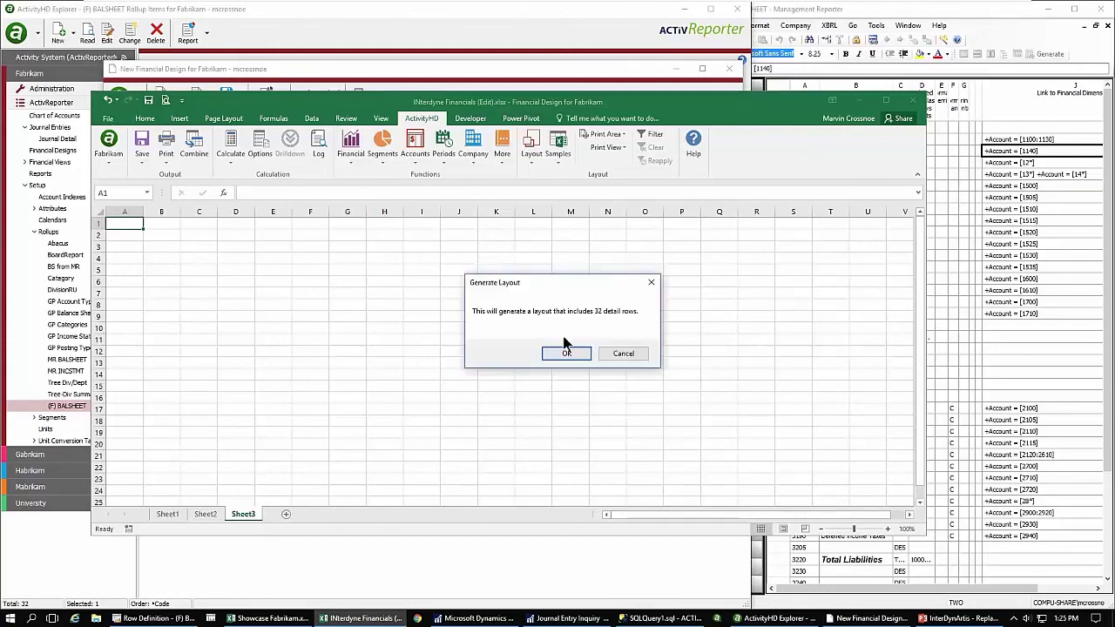
{"action": "left_click", "coordinate": [567, 353]}
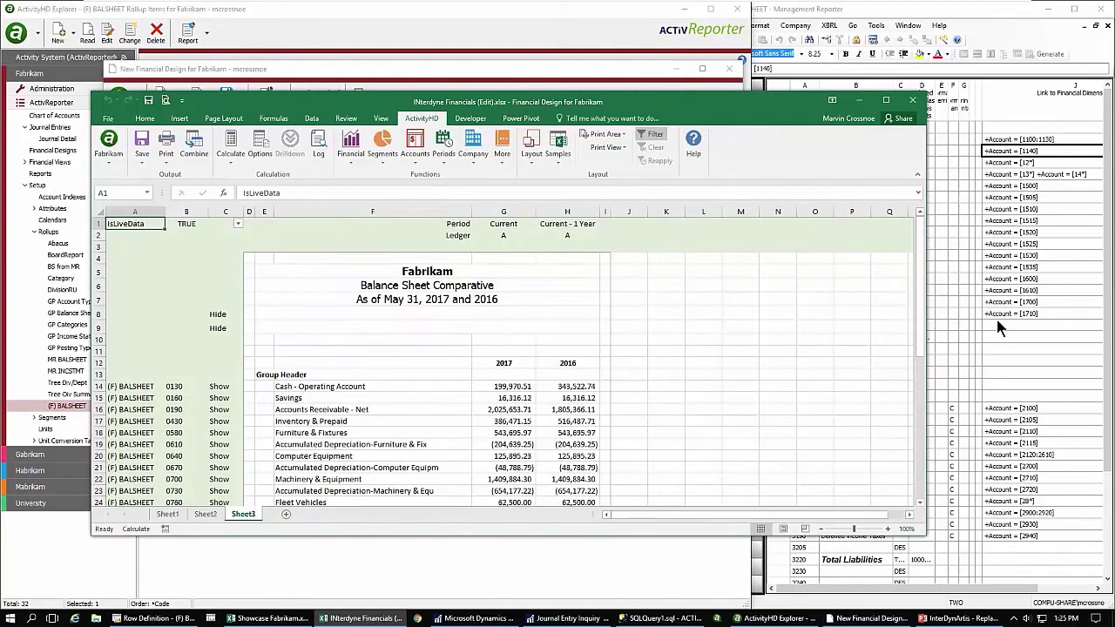
Replace the group header in E13 with "Assets".
{"action": "left_click", "coordinate": [258, 375]}
{"action": "type", "text": "Assets"}
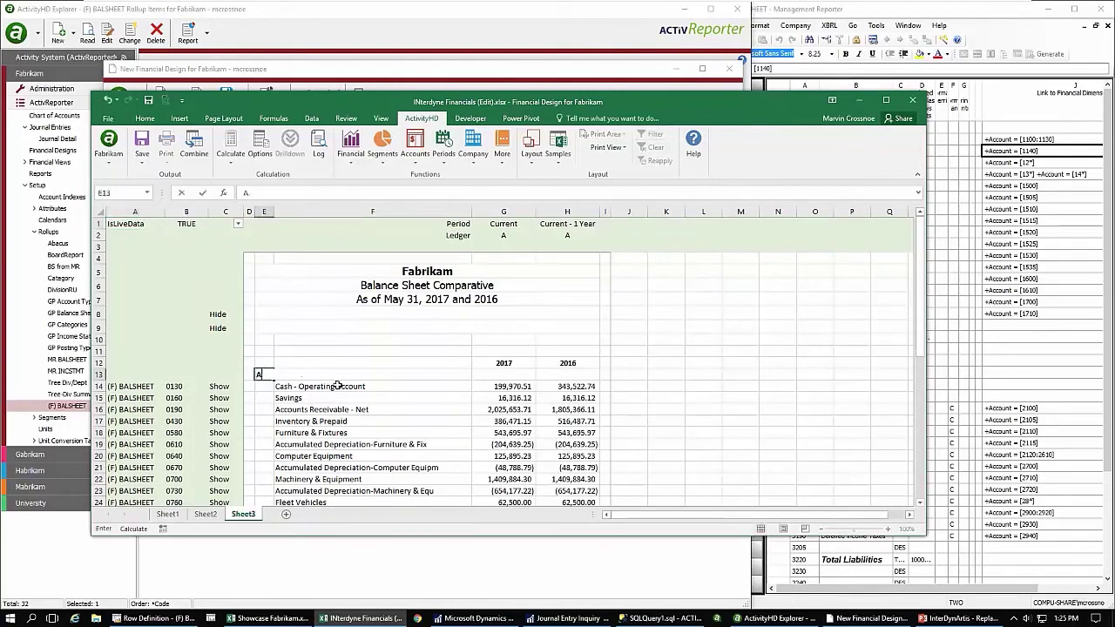
{"action": "key", "text": "Return"}
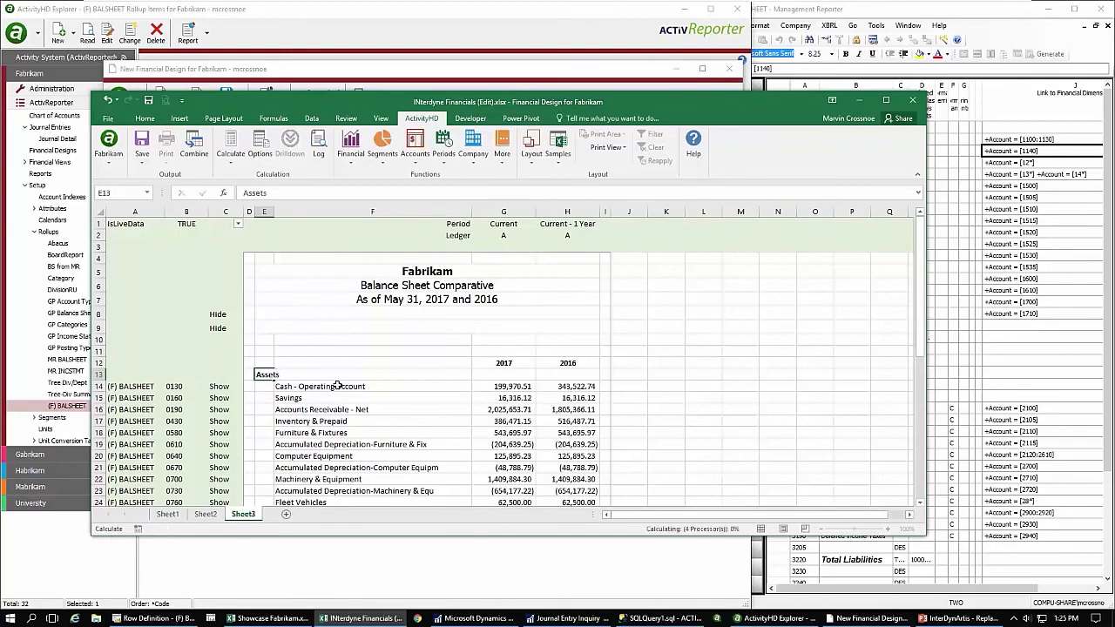
{"action": "key", "text": "Right"}
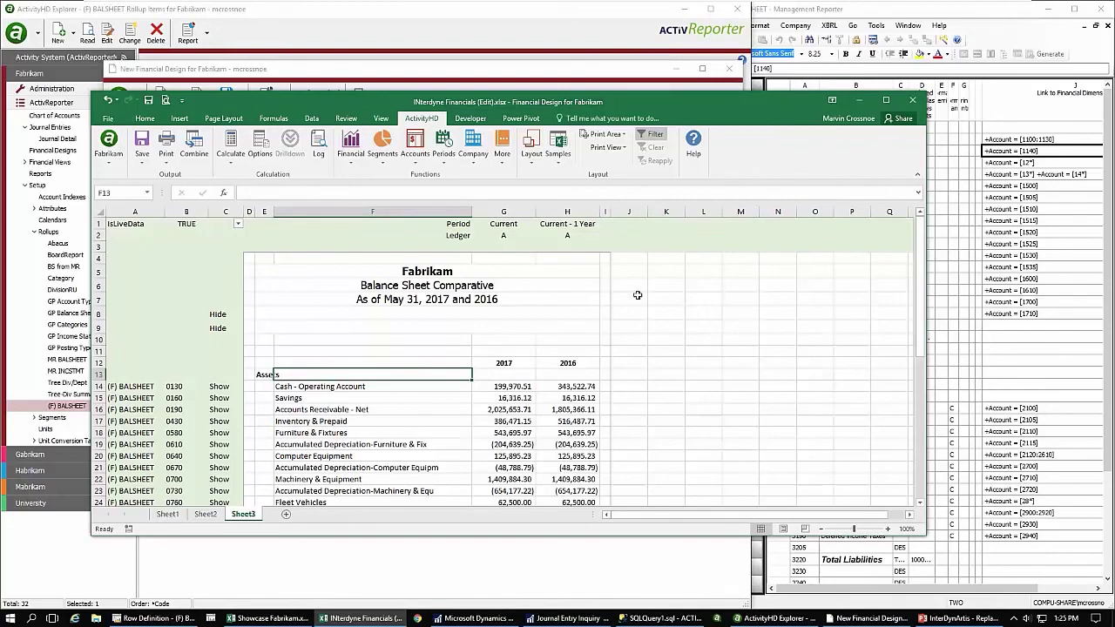
Close the INterdyne Financials workbook with its changes saved, and save the financial design in ActivityHD.
{"action": "left_click_drag", "start_coordinate": [490, 97], "coordinate": [417, 53]}
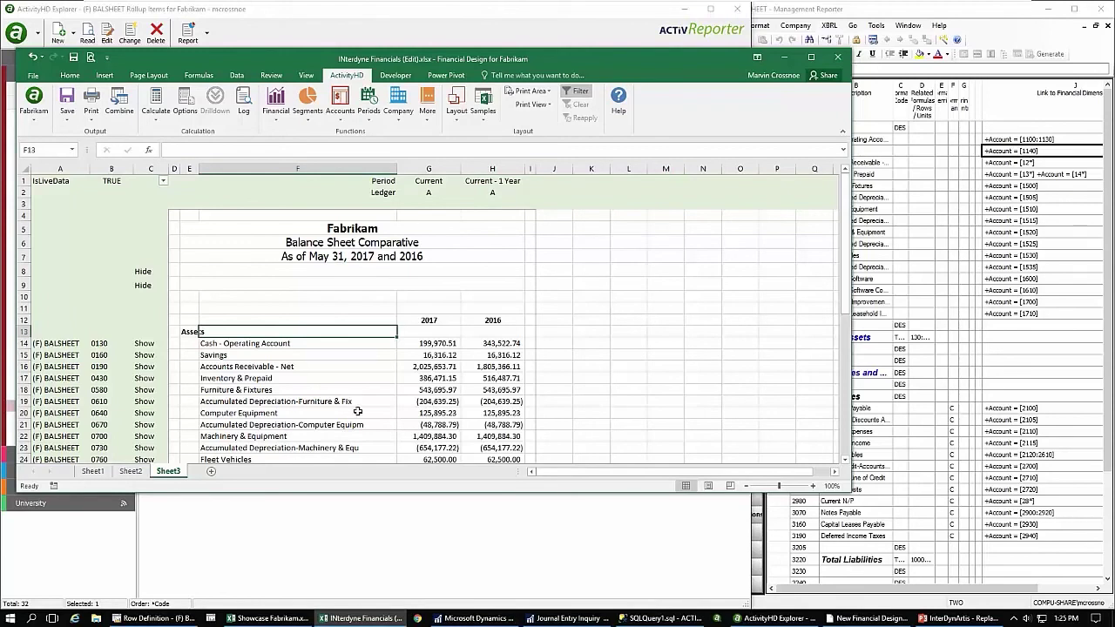
{"action": "left_click", "coordinate": [838, 58]}
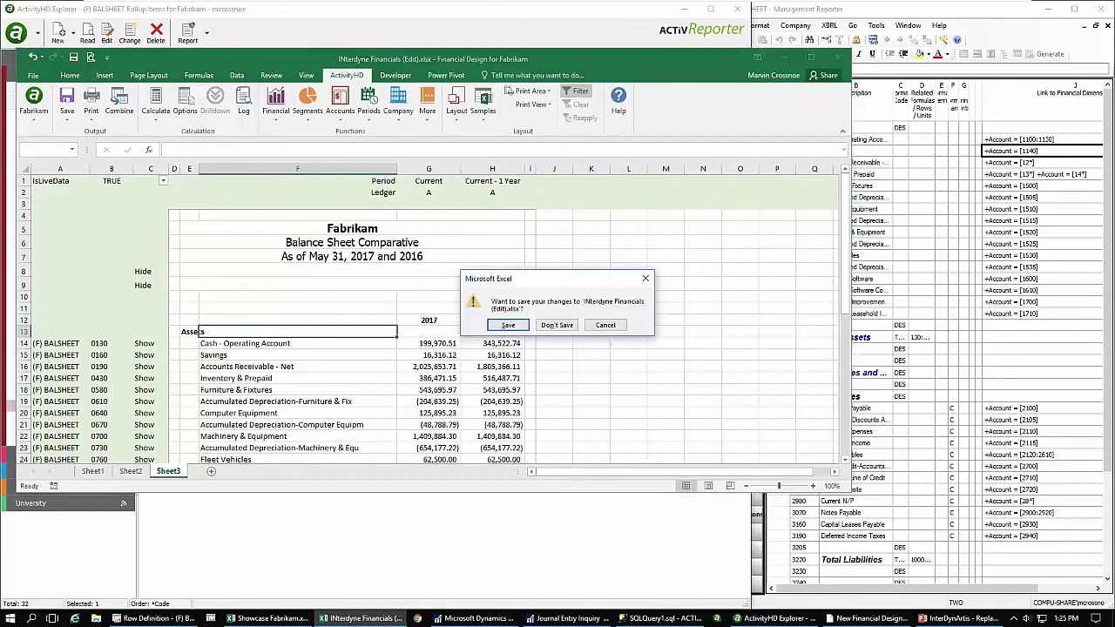
{"action": "left_click", "coordinate": [513, 326]}
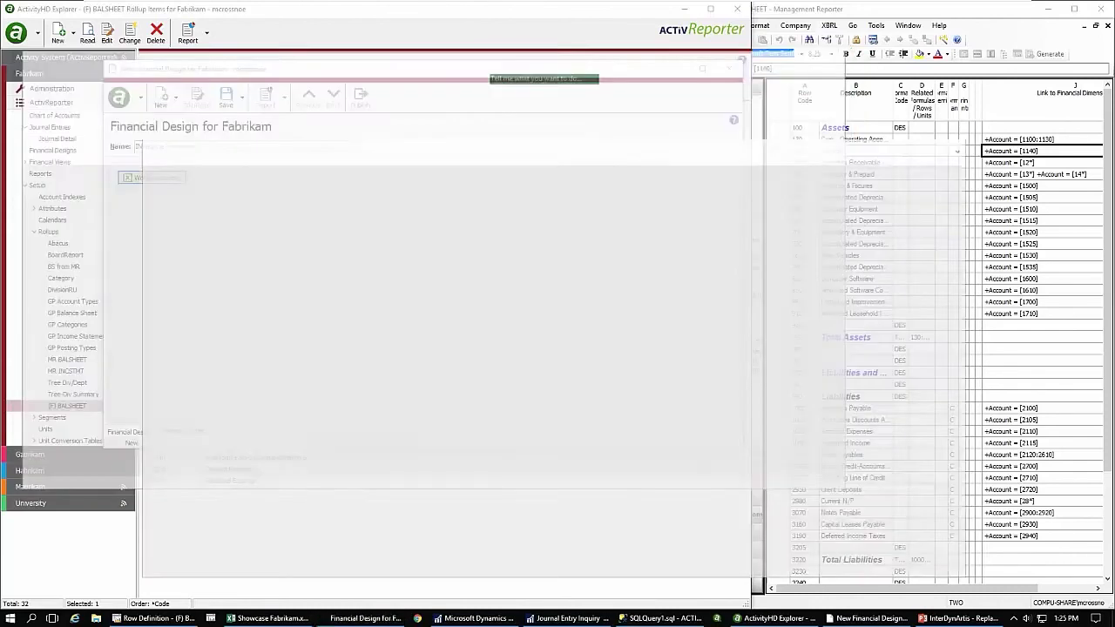
{"action": "left_click", "coordinate": [224, 96]}
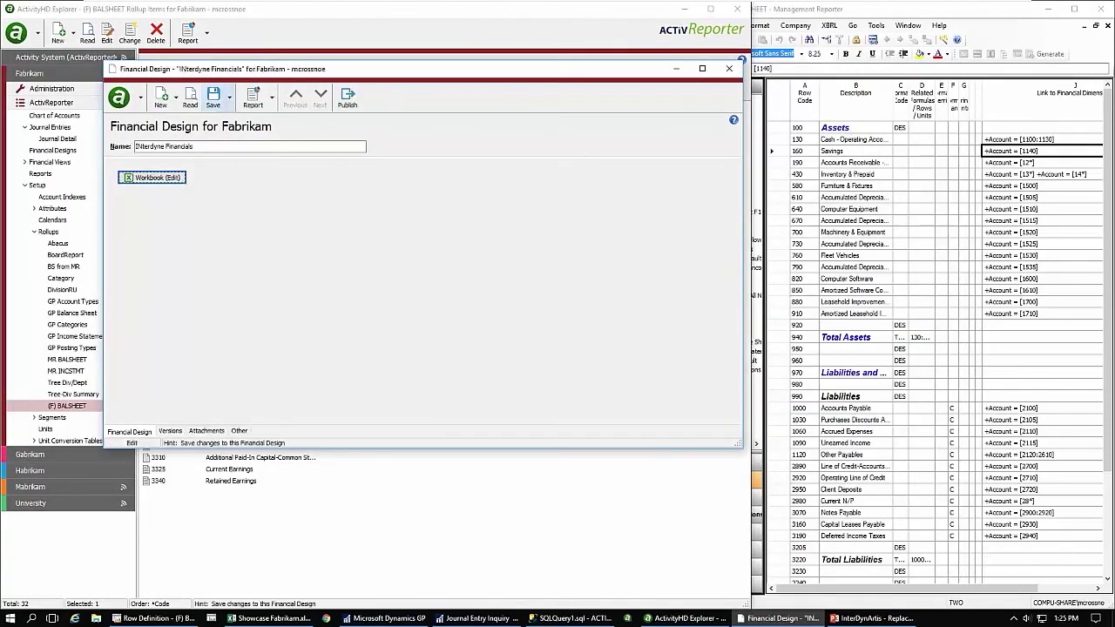
Review the INterdyne Financials design's version history, then close the design and list Fabrikam's financial designs.
{"action": "left_click", "coordinate": [170, 431]}
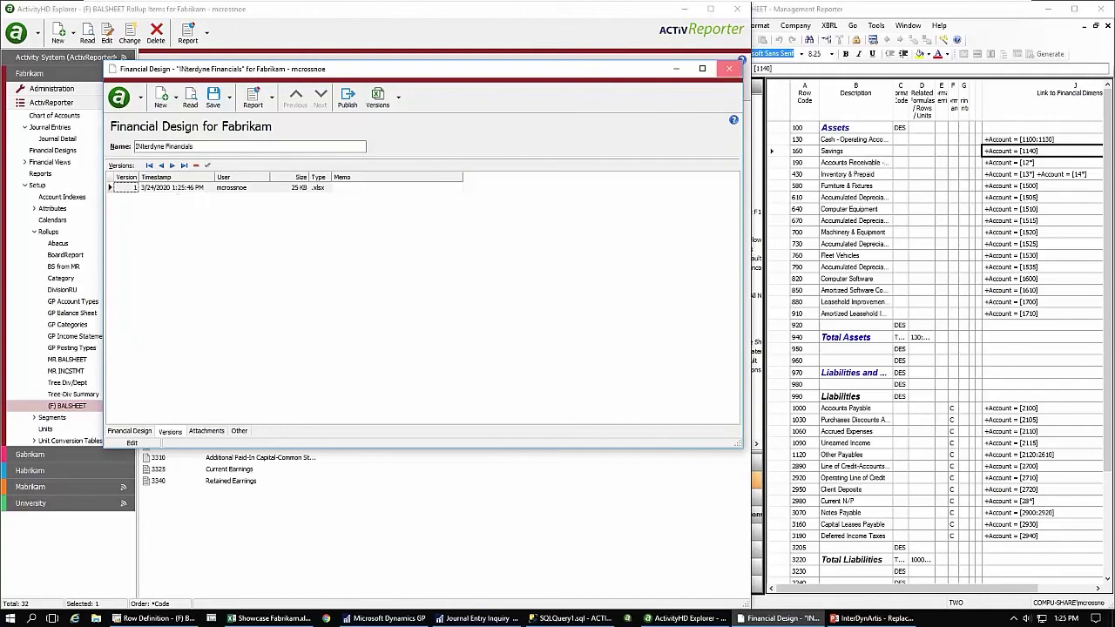
{"action": "left_click", "coordinate": [729, 68]}
{"action": "left_click", "coordinate": [52, 149]}
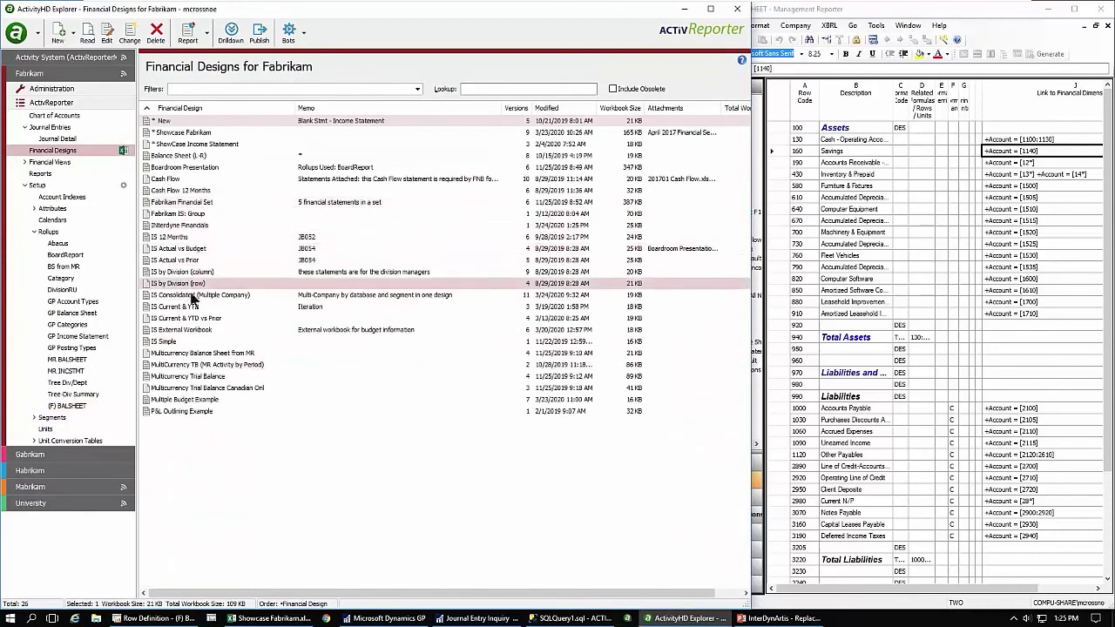
Open the INterdyne Financials design's workbook for editing and run it for fiscal year 2017, period 6.
{"action": "left_click", "coordinate": [186, 227]}
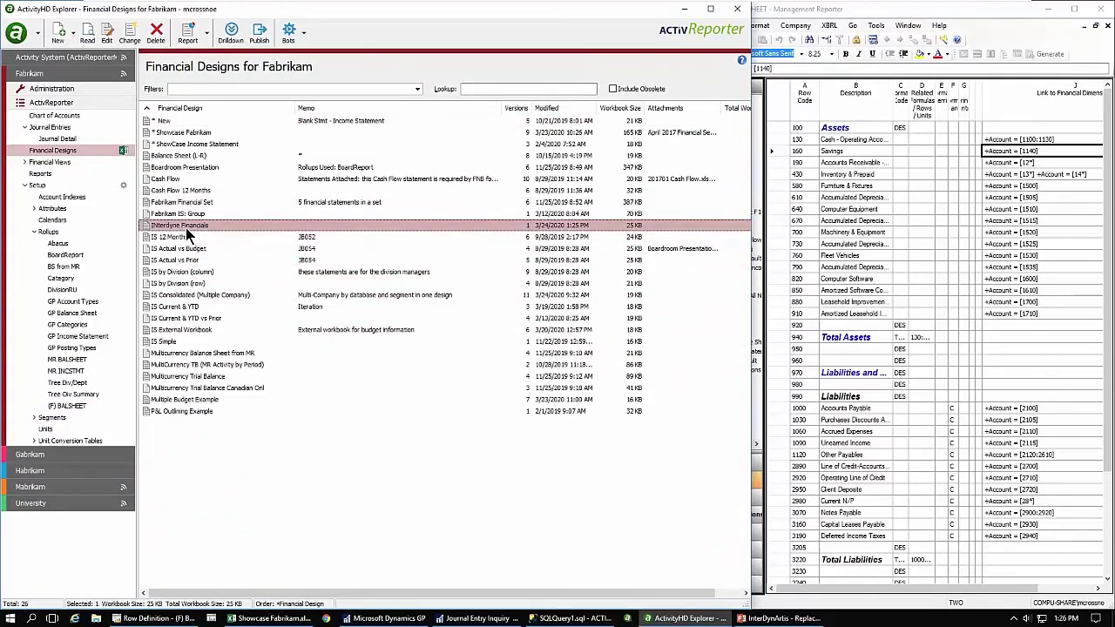
{"action": "double_click", "coordinate": [185, 227]}
{"action": "left_click", "coordinate": [166, 178]}
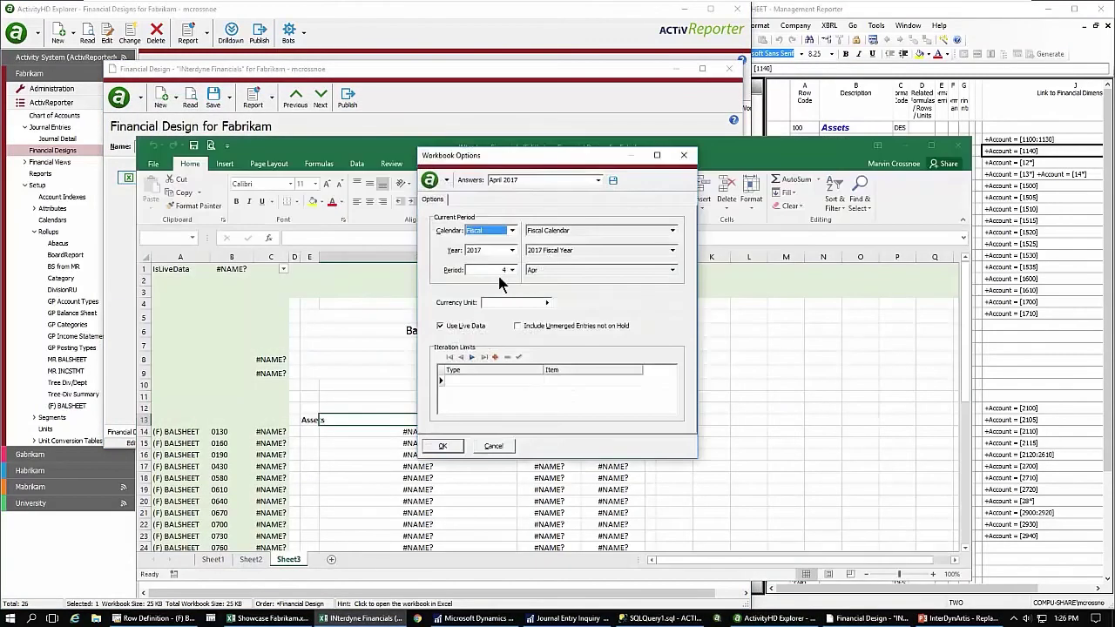
{"action": "left_click", "coordinate": [512, 270]}
{"action": "left_click", "coordinate": [525, 319]}
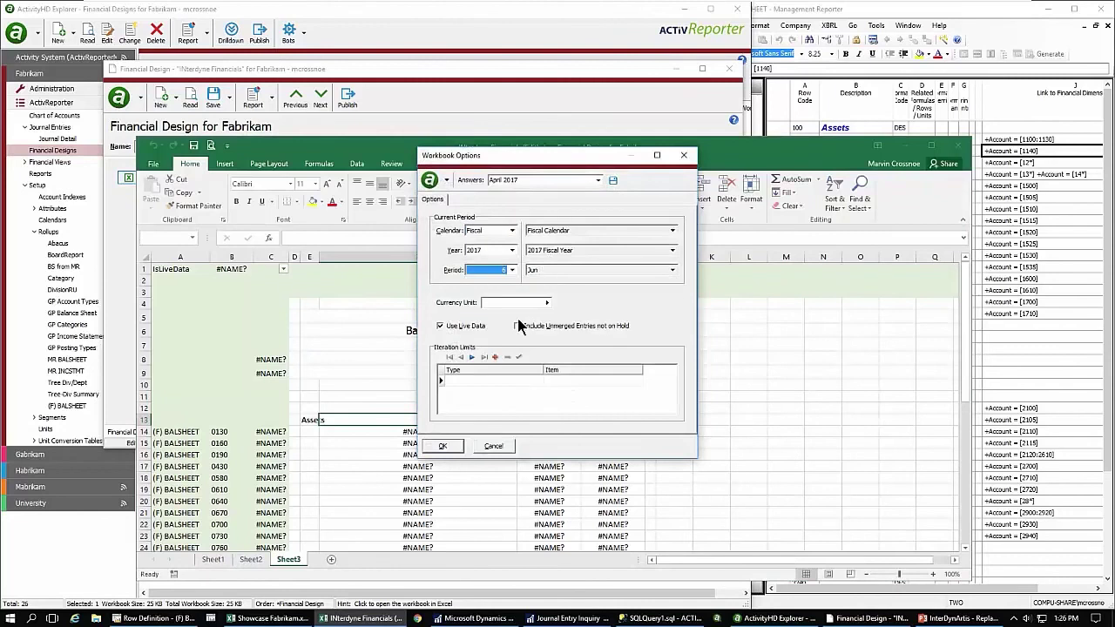
{"action": "left_click", "coordinate": [442, 447]}
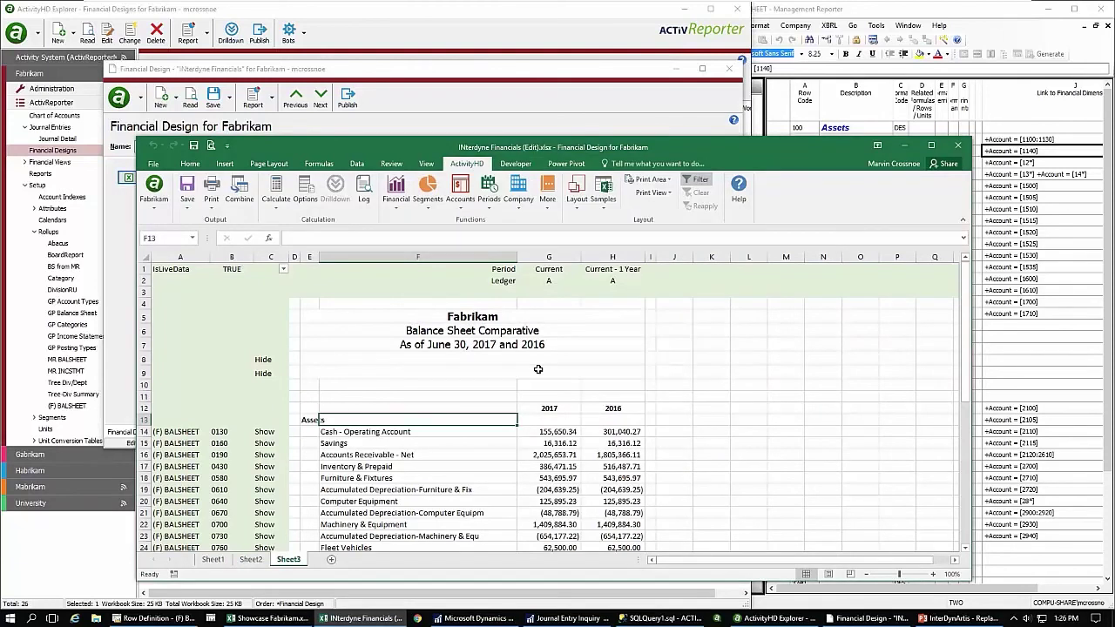
Close the INterdyne Financials workbook and its financial design, saving the changes to both.
{"action": "left_click", "coordinate": [961, 148]}
{"action": "left_click", "coordinate": [521, 327]}
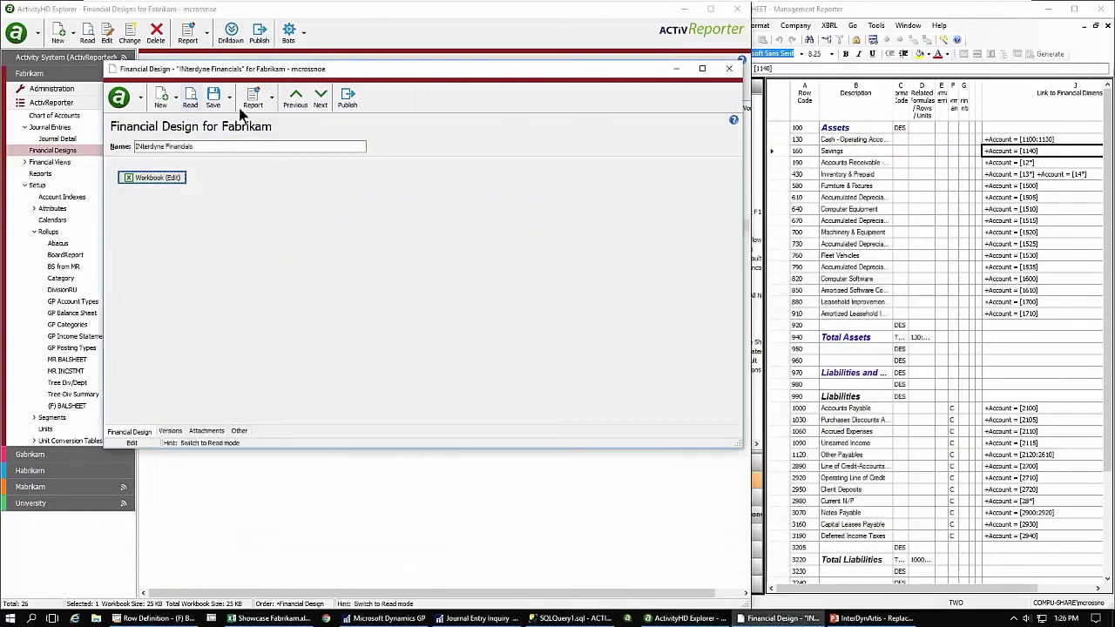
{"action": "left_click", "coordinate": [730, 68]}
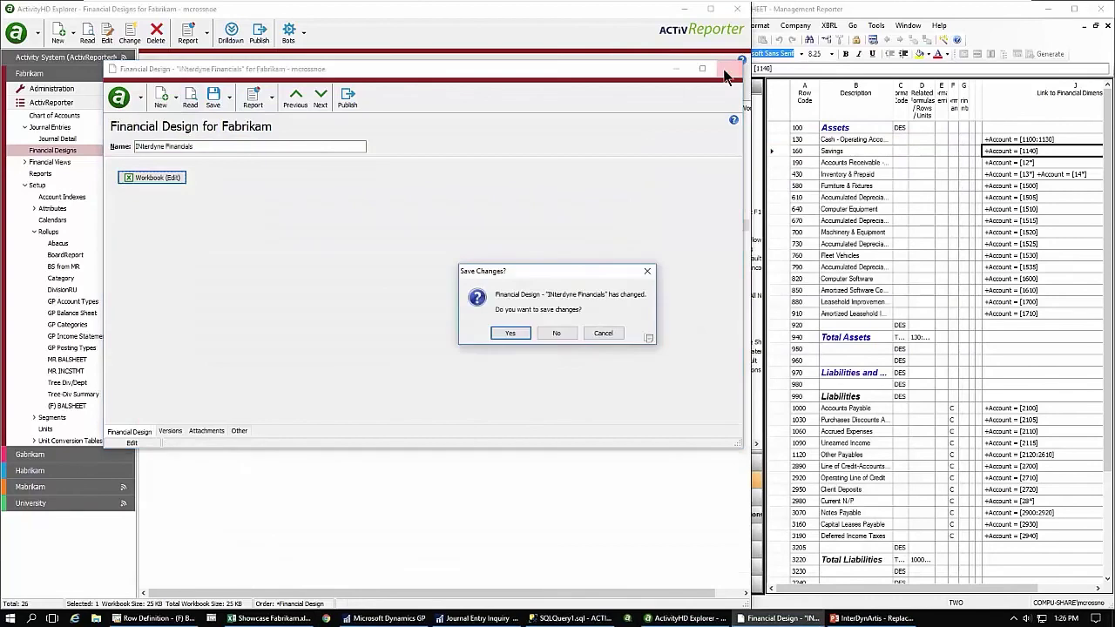
{"action": "left_click", "coordinate": [510, 333]}
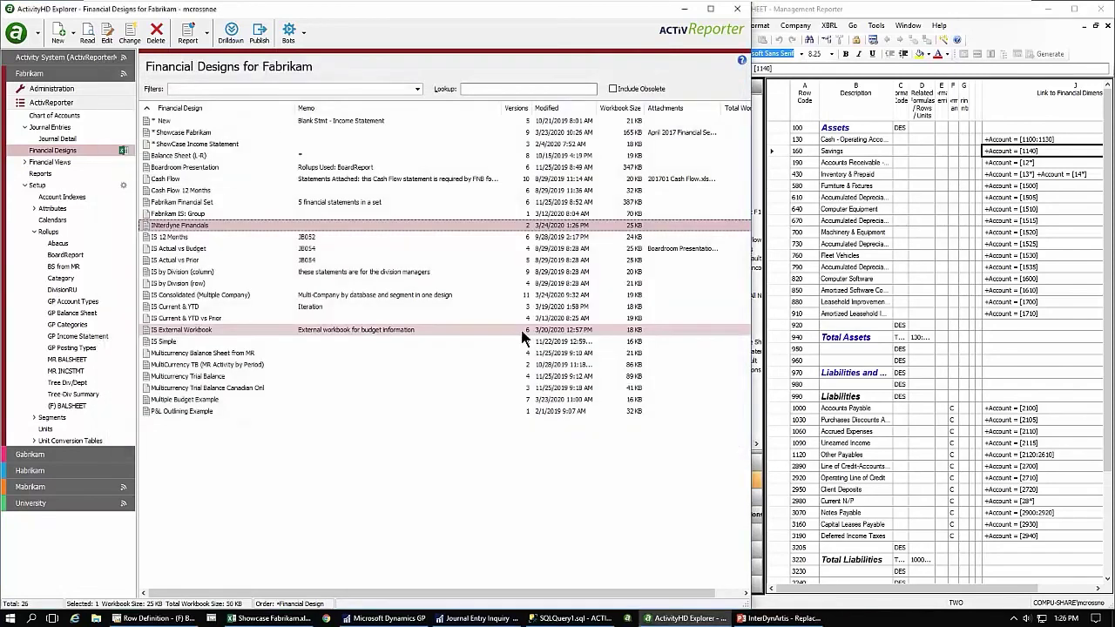
Open Fabrikam's Trial Balance financial view and limit the account lookup to ledger segment B.
{"action": "left_click", "coordinate": [25, 166]}
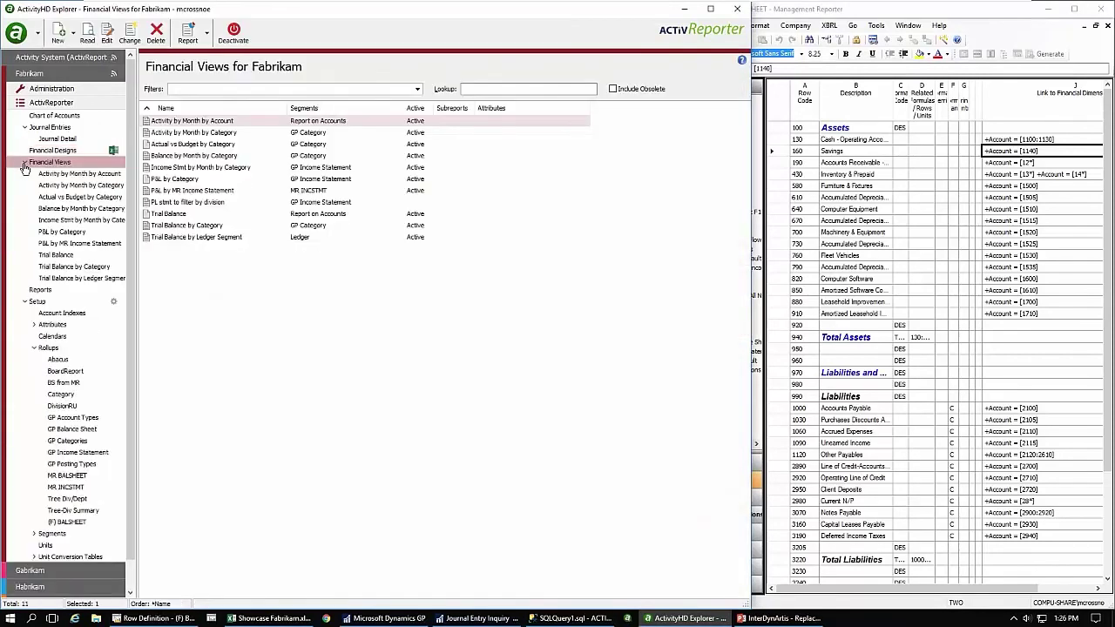
{"action": "left_click", "coordinate": [56, 254]}
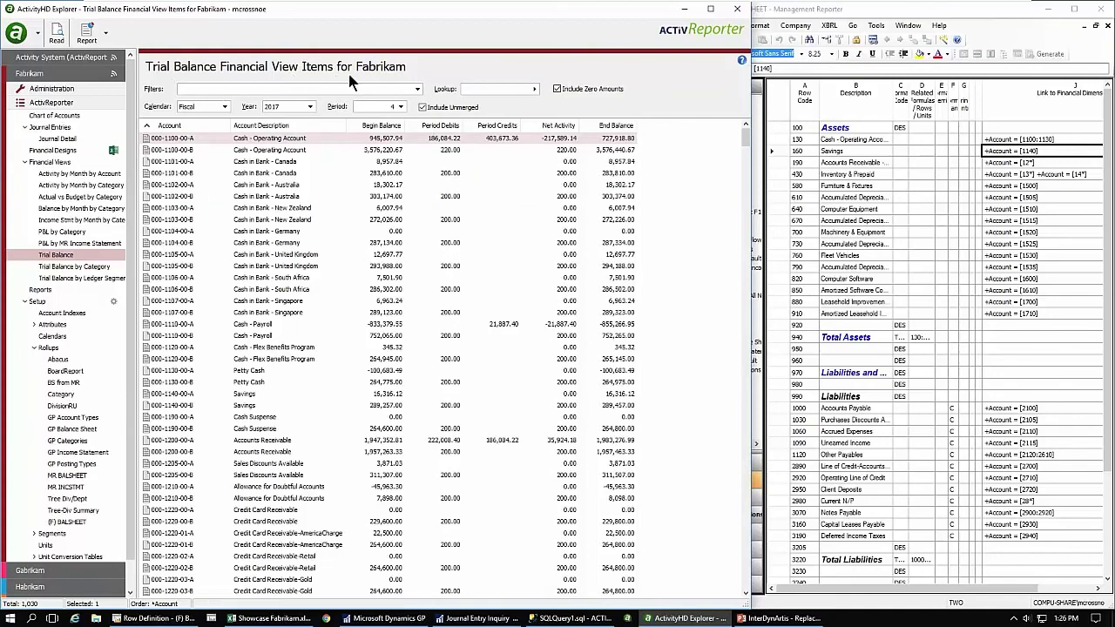
{"action": "left_click", "coordinate": [511, 88]}
{"action": "left_click", "coordinate": [511, 88]}
{"action": "type", "text": "B"}
{"action": "key", "text": "Return"}
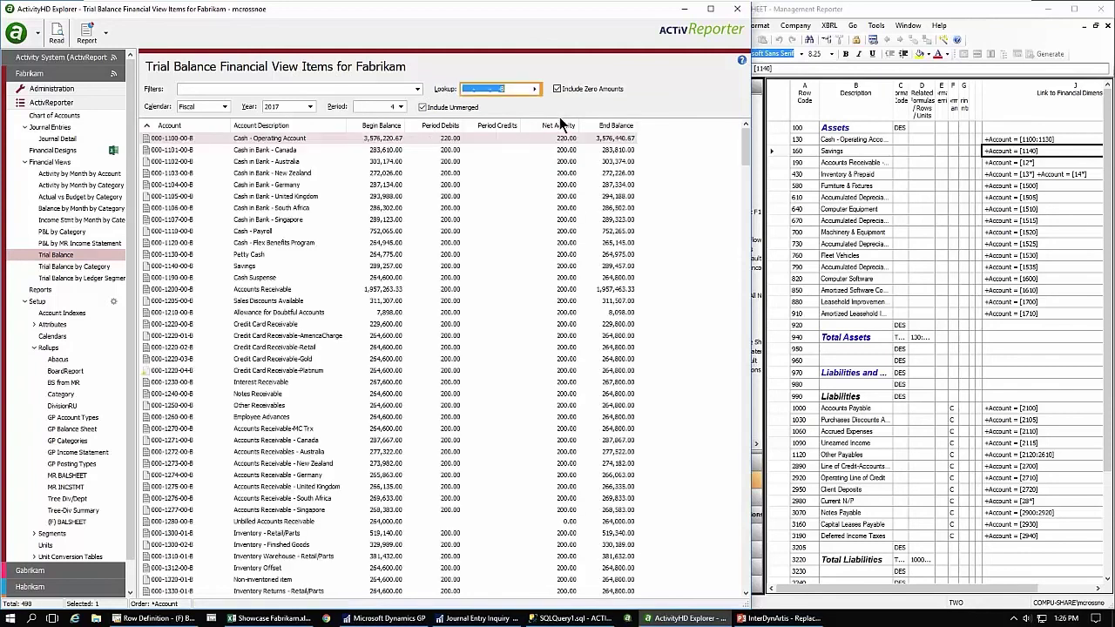
Change the Trial Balance account lookup to ledger segment A.
{"action": "left_click", "coordinate": [514, 88]}
{"action": "left_click", "coordinate": [500, 90]}
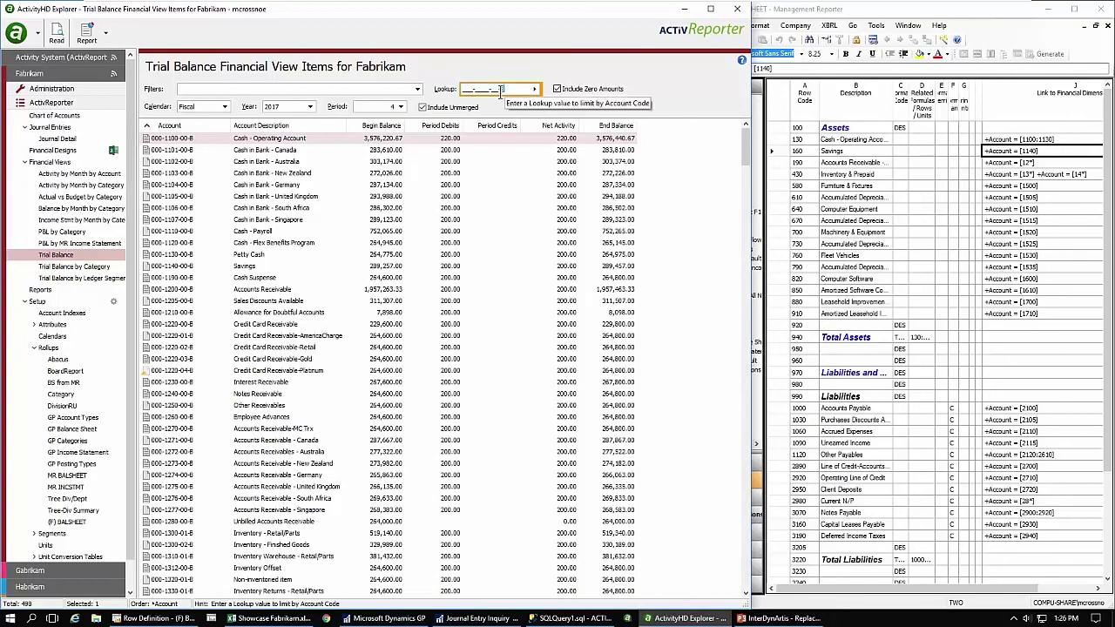
{"action": "type", "text": "A"}
{"action": "key", "text": "Return"}
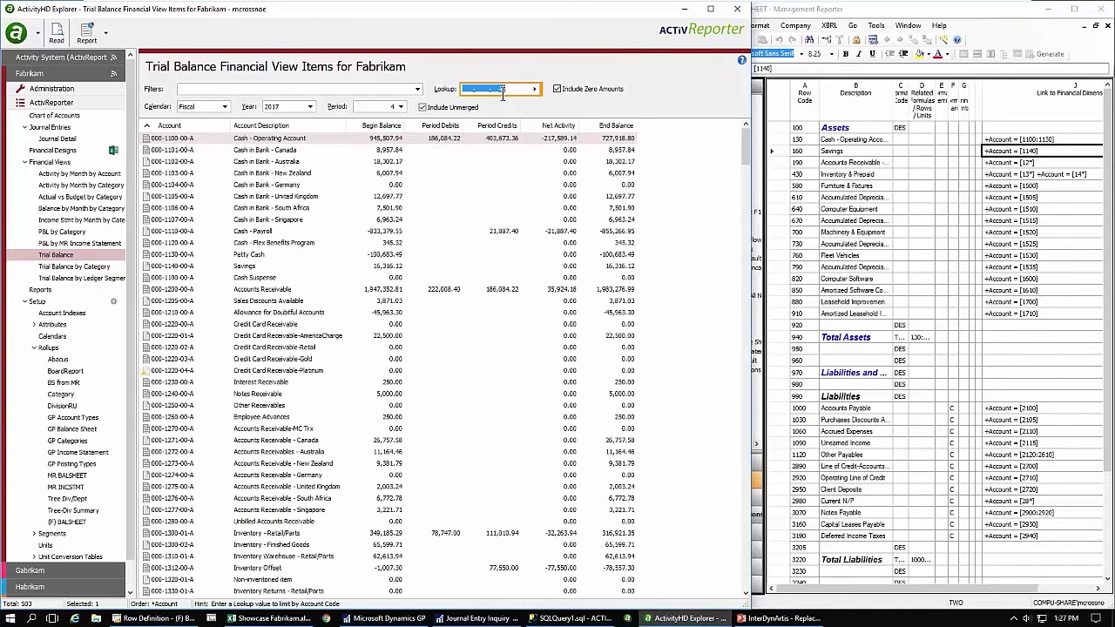
Drill down into the Accounts Receivable period debits and select journal detail line 2017 - 3400 - 3.
{"action": "left_click", "coordinate": [506, 291]}
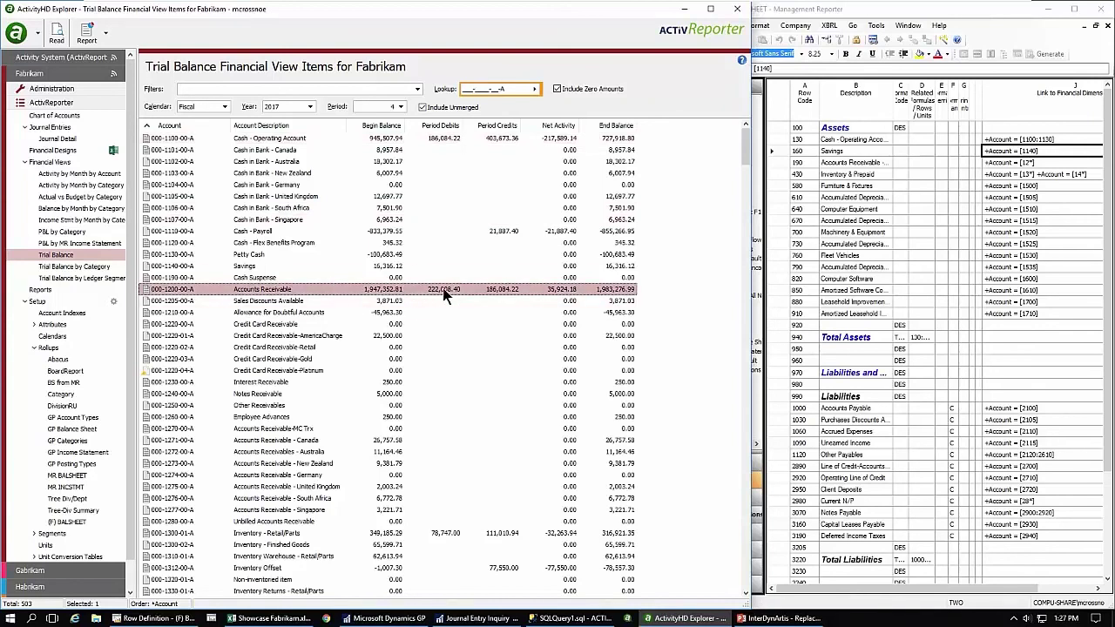
{"action": "double_click", "coordinate": [444, 294]}
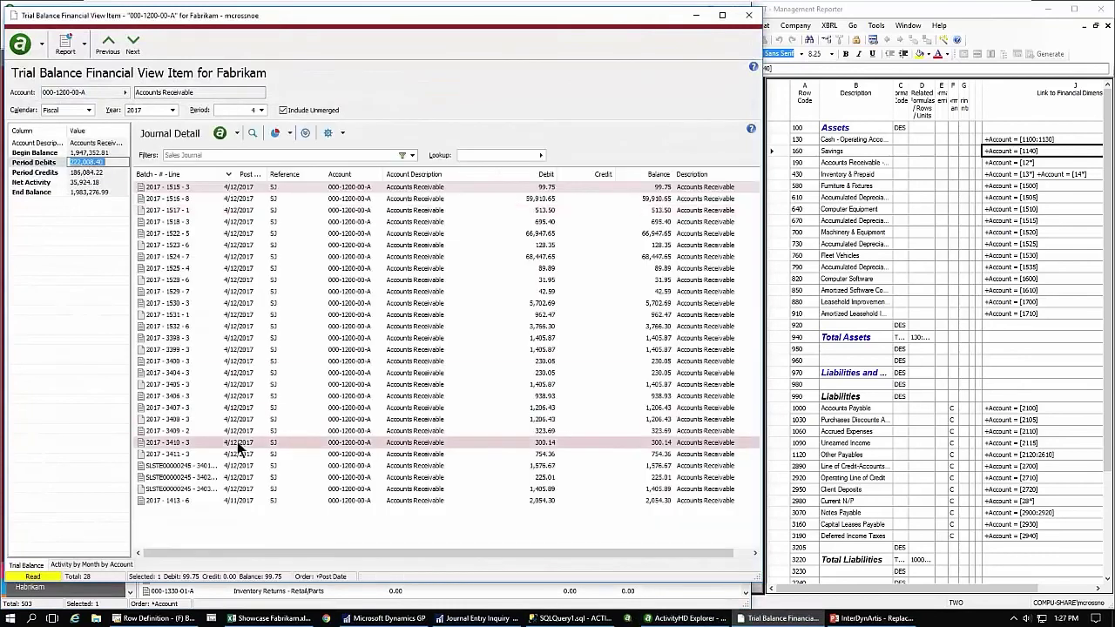
{"action": "left_click", "coordinate": [237, 360]}
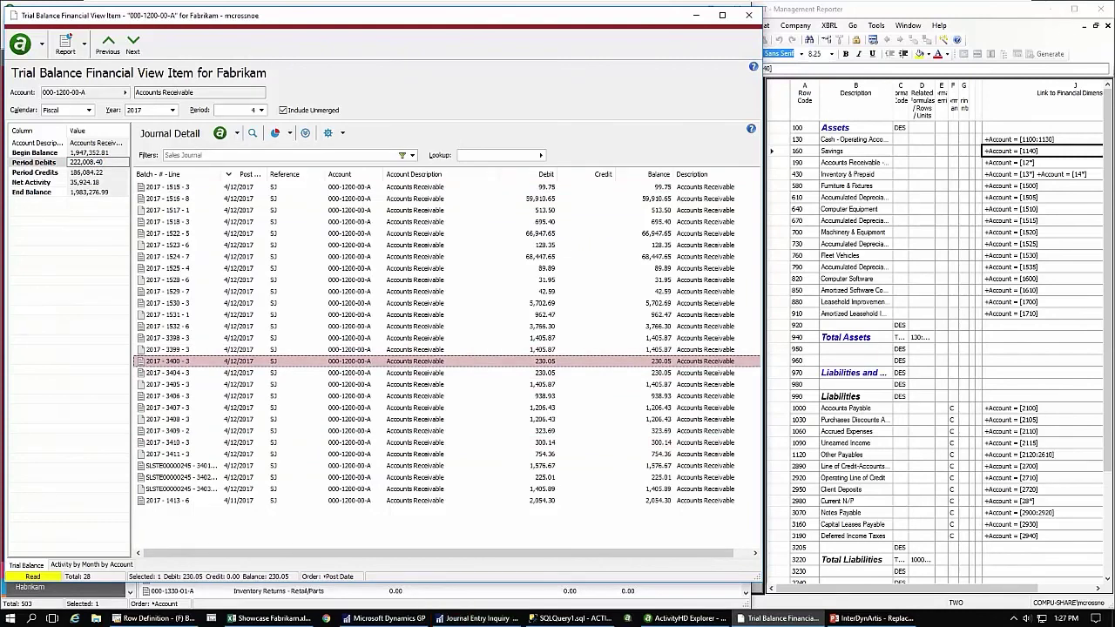
Bring up the Journal Entry Inquiry in Microsoft Dynamics GP and compare its Accounts Receivable debit with the selected journal detail line.
{"action": "left_click", "coordinate": [1054, 11]}
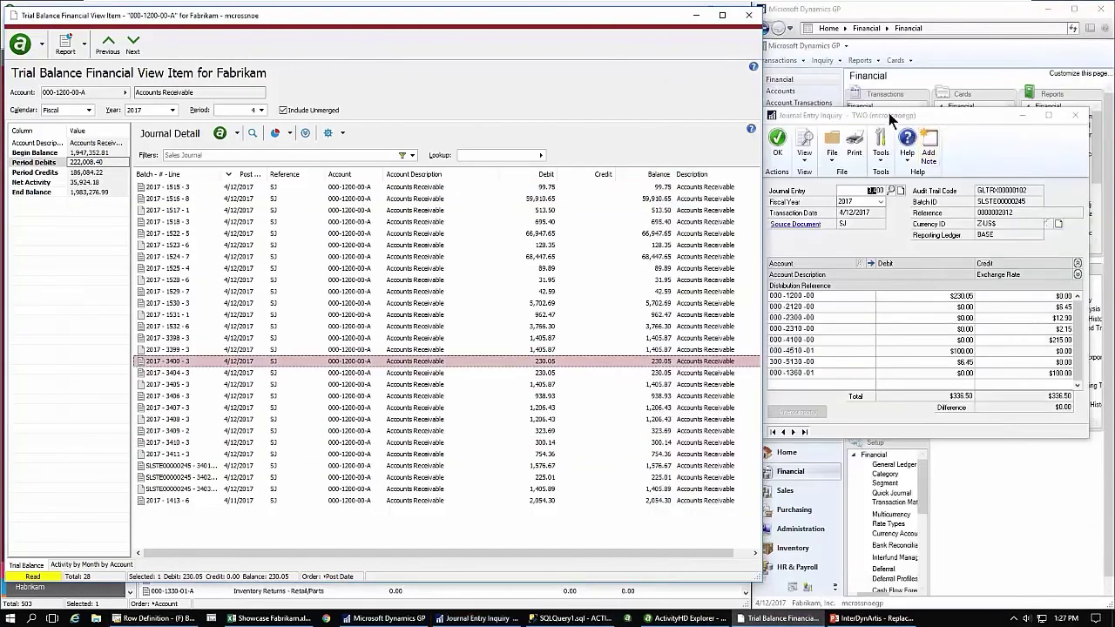
{"action": "left_click_drag", "start_coordinate": [890, 119], "coordinate": [907, 95]}
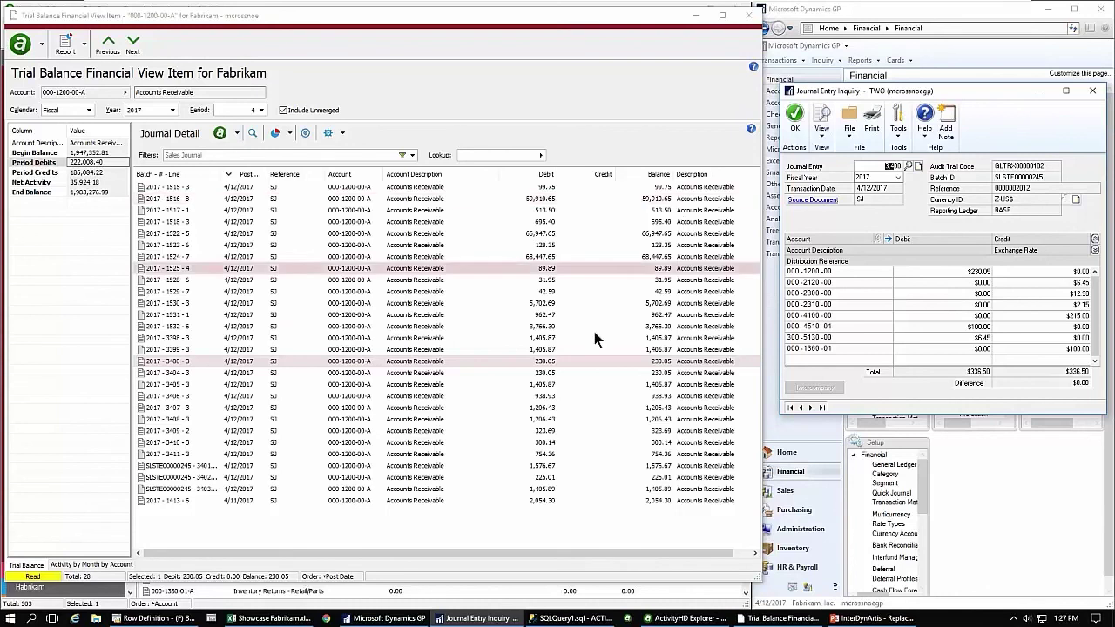
{"action": "left_click", "coordinate": [674, 361]}
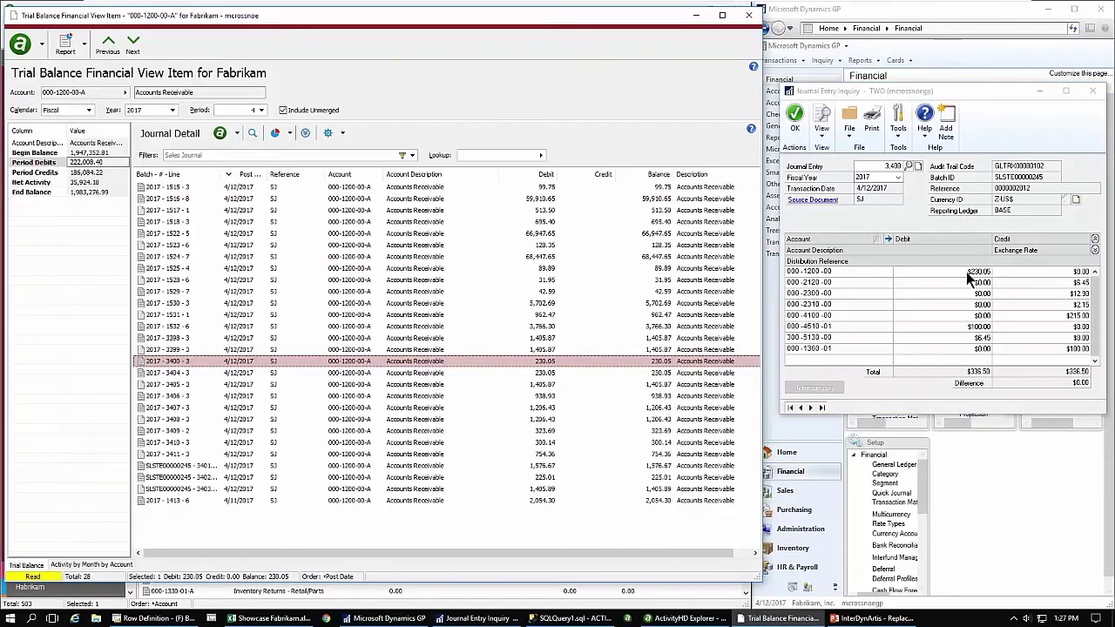
{"action": "left_click", "coordinate": [966, 272]}
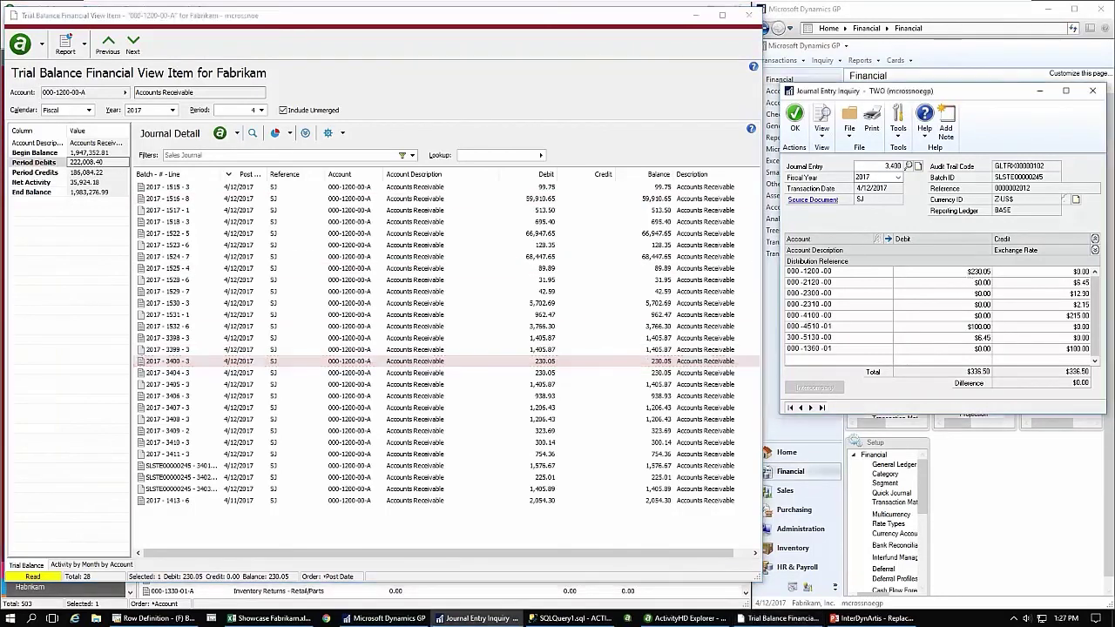
Close the Journal Entry Inquiry and the Accounts Receivable trial balance item.
{"action": "left_click", "coordinate": [1093, 90]}
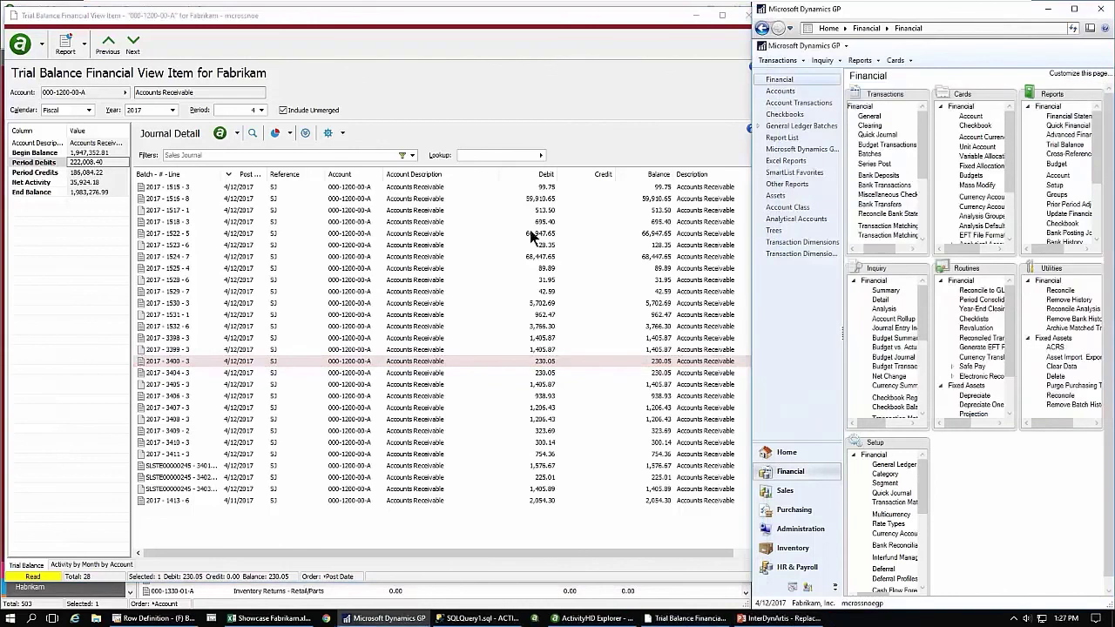
{"action": "left_click", "coordinate": [666, 19]}
{"action": "left_click", "coordinate": [746, 18]}
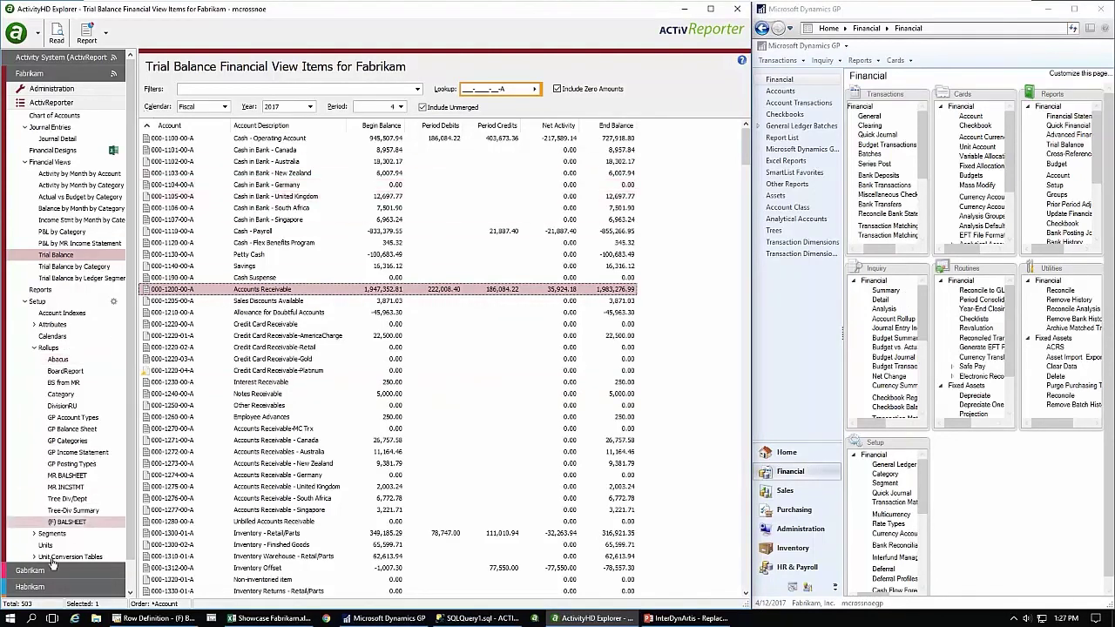
Collapse Fabrikam's Setup, open the University company's Trial Balance financial view, and set the period to 10.
{"action": "left_click", "coordinate": [37, 302]}
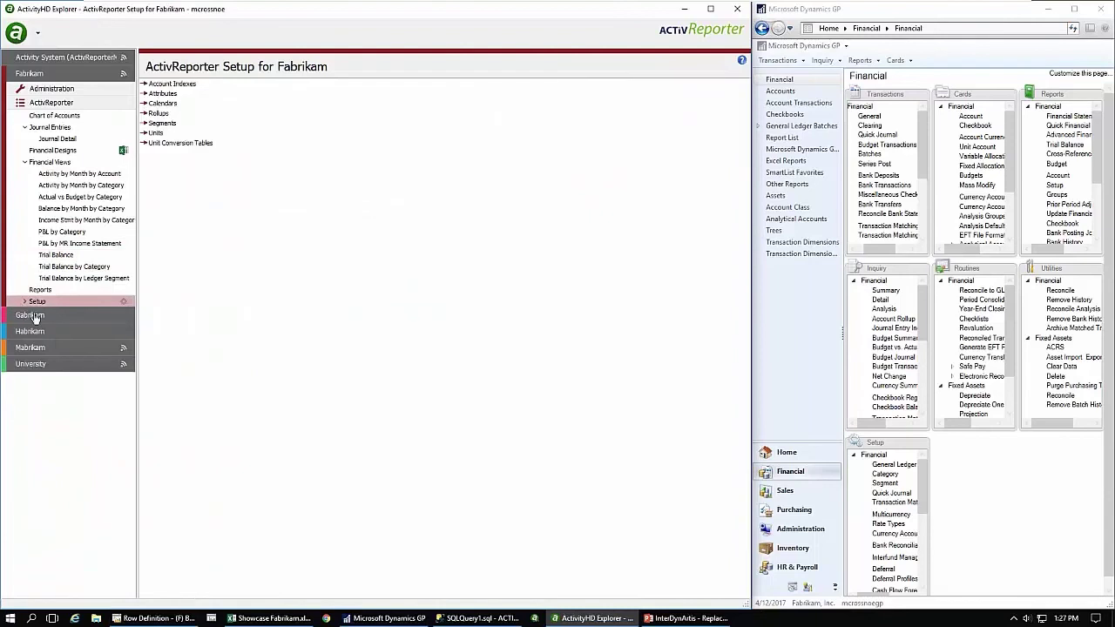
{"action": "left_click", "coordinate": [30, 363]}
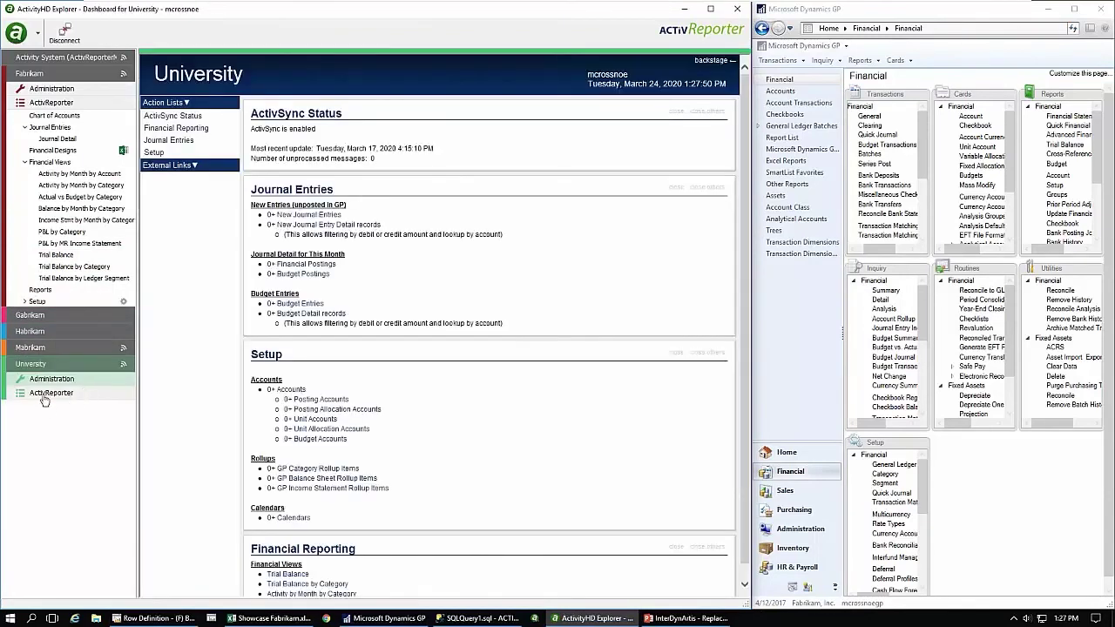
{"action": "left_click", "coordinate": [46, 394]}
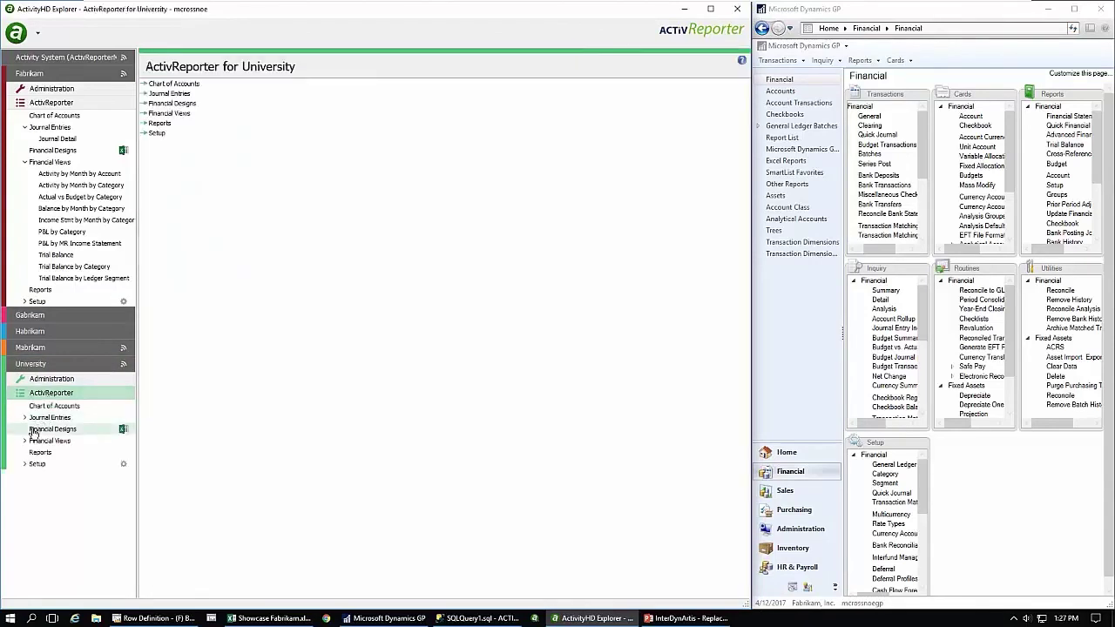
{"action": "left_click", "coordinate": [25, 442]}
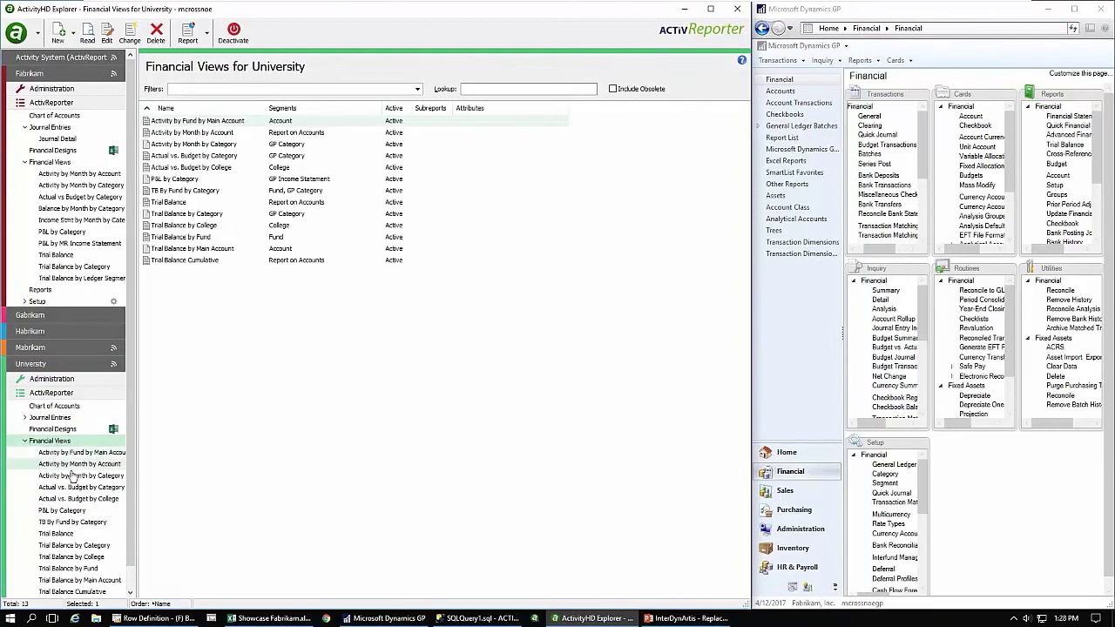
{"action": "left_click", "coordinate": [66, 535]}
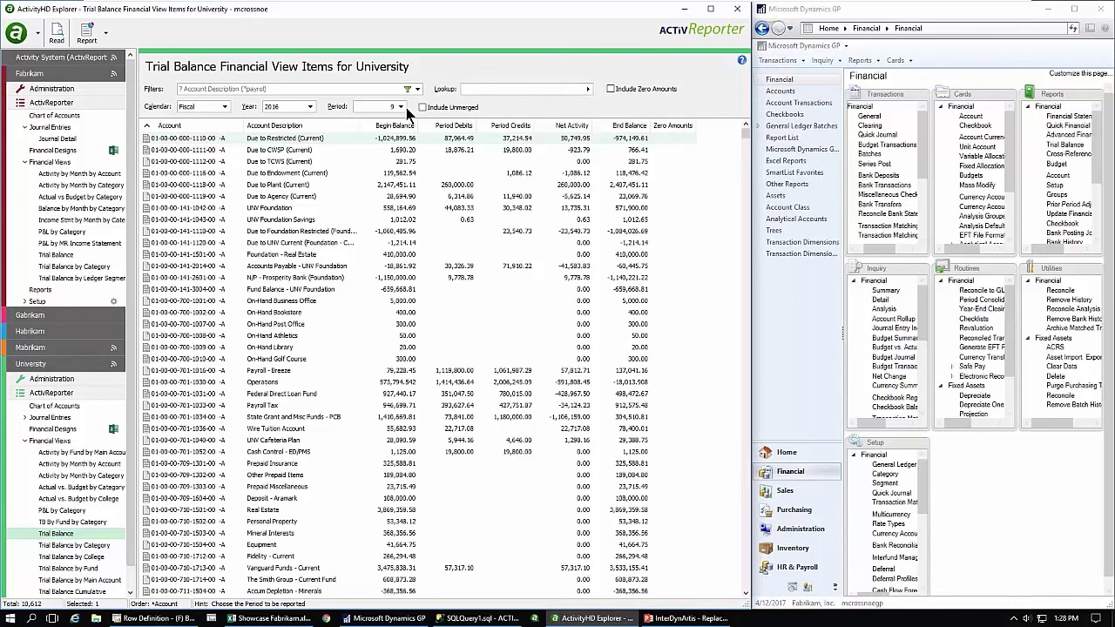
{"action": "left_click", "coordinate": [400, 107]}
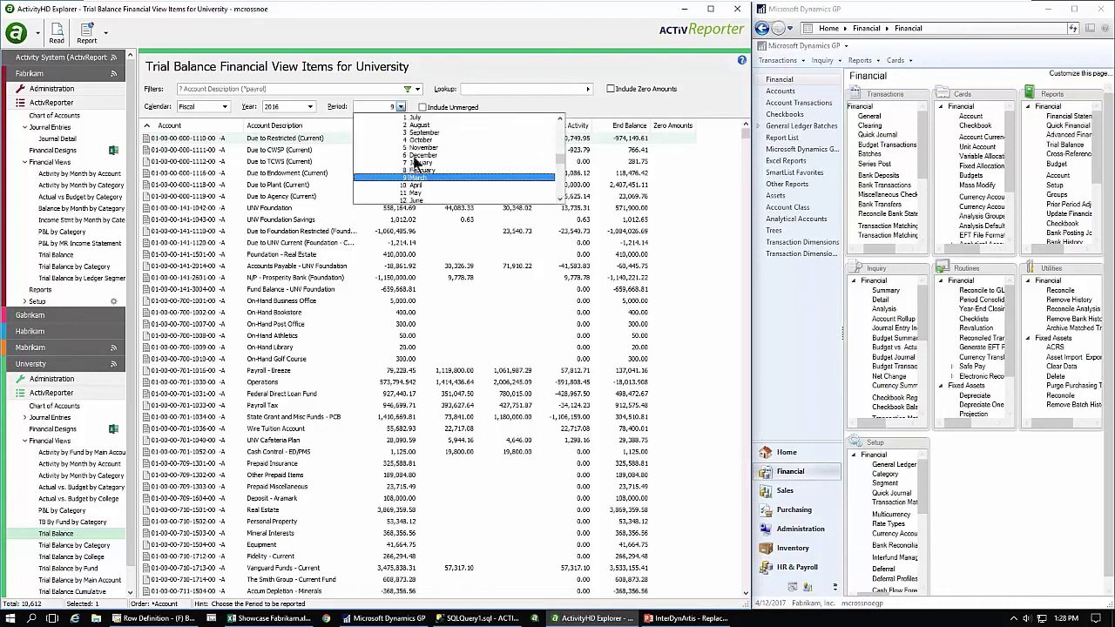
{"action": "left_click", "coordinate": [416, 195]}
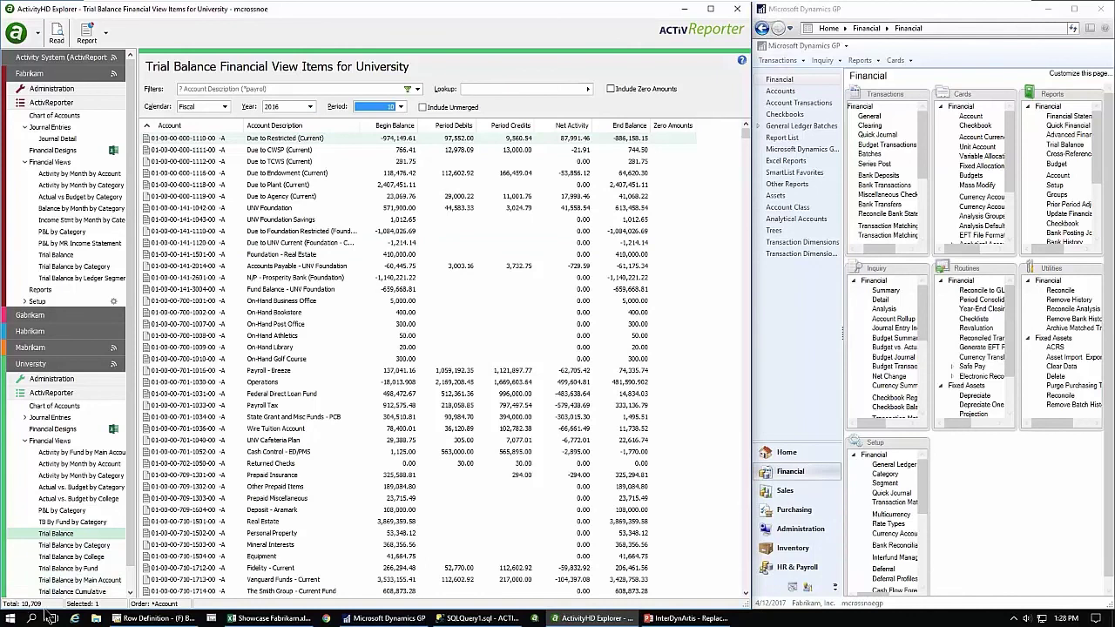
Drill down into the Payroll - Breeze period debits, inspect journal detail line 2016 - 876628 - 1, and close the item.
{"action": "left_click", "coordinate": [424, 369]}
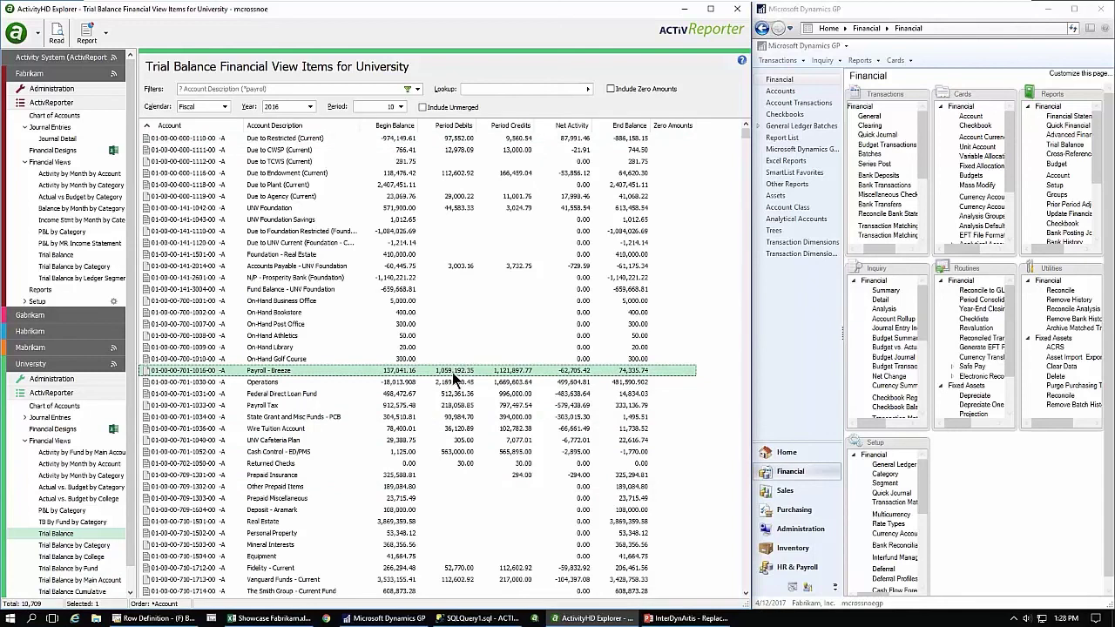
{"action": "double_click", "coordinate": [452, 372]}
{"action": "left_click", "coordinate": [98, 186]}
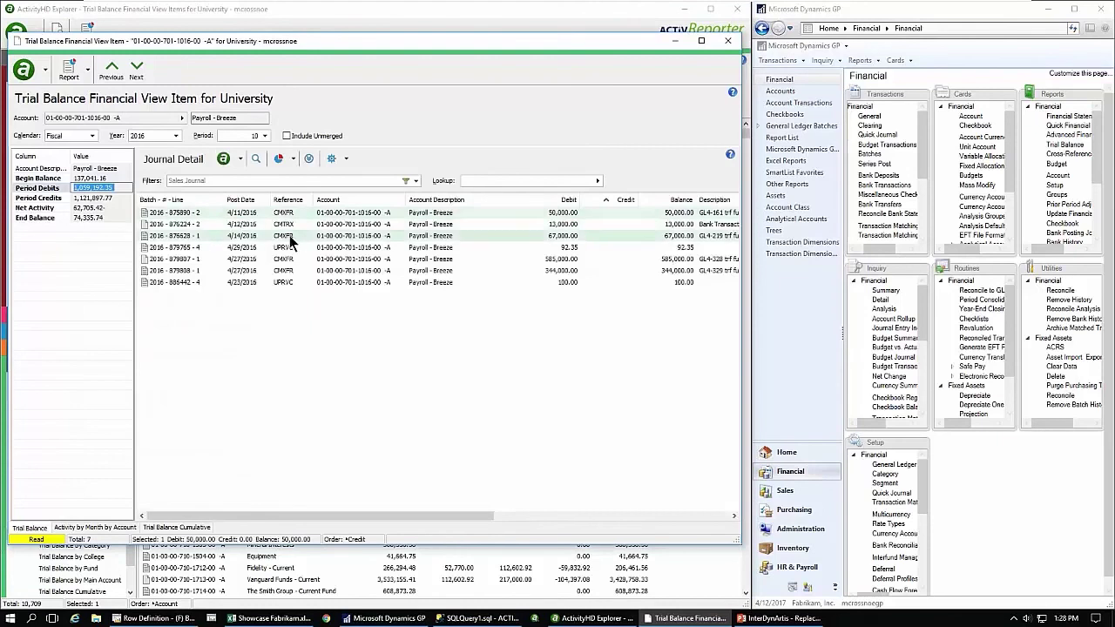
{"action": "left_click", "coordinate": [290, 235]}
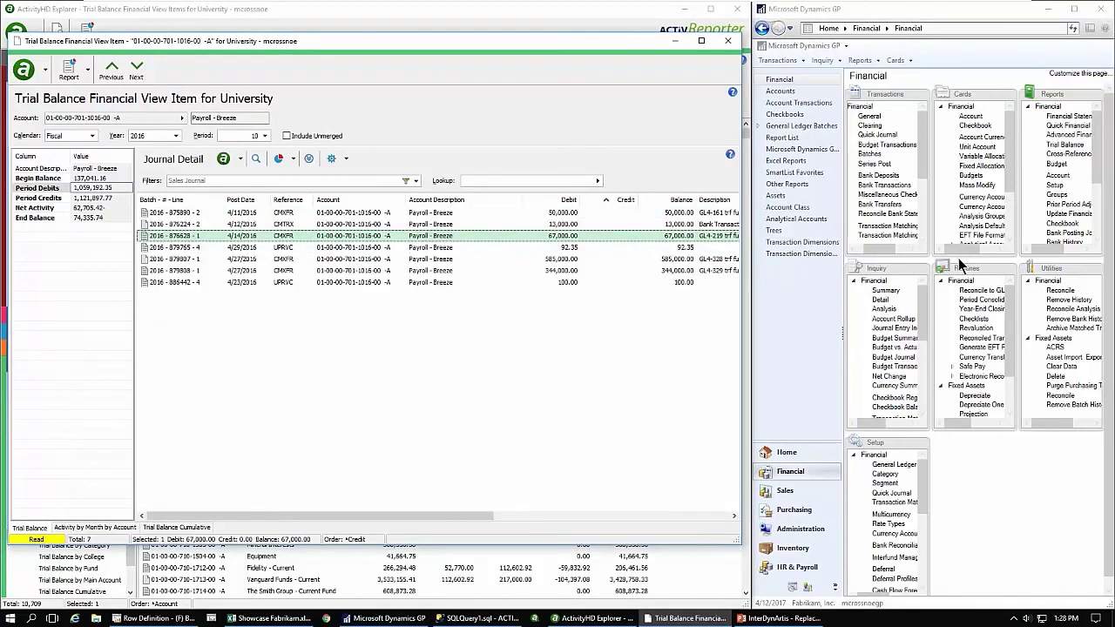
{"action": "left_click", "coordinate": [728, 42]}
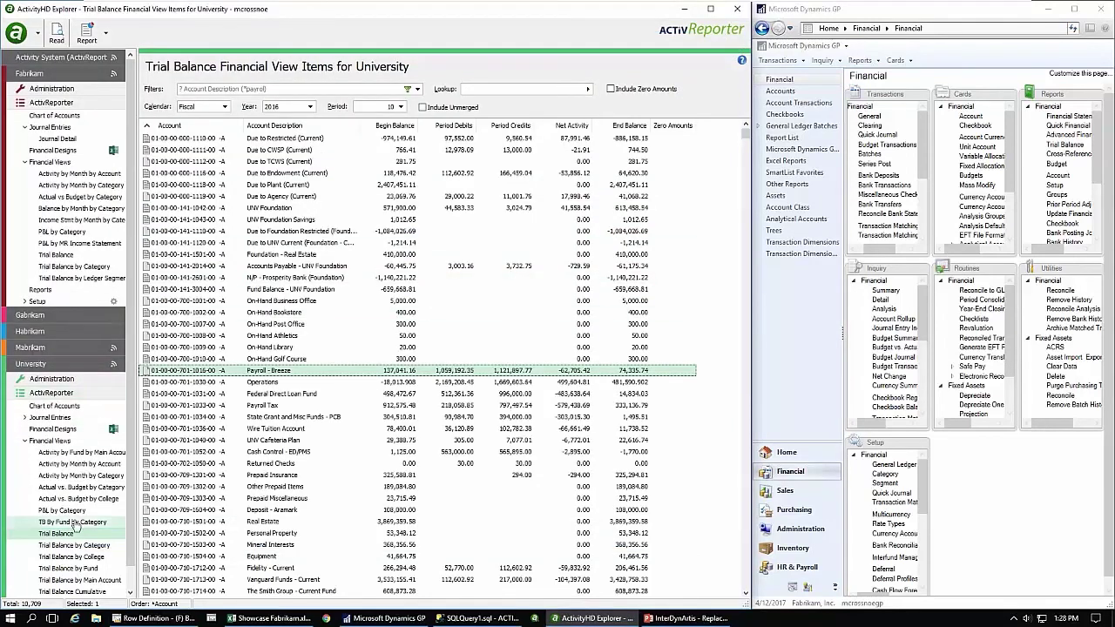
Open University's Activity by Month by Account view maximized and drill into February of Accounts Payable - UNV Foundation, selecting journal line 2017 - 900126 - 2.
{"action": "left_click", "coordinate": [77, 465]}
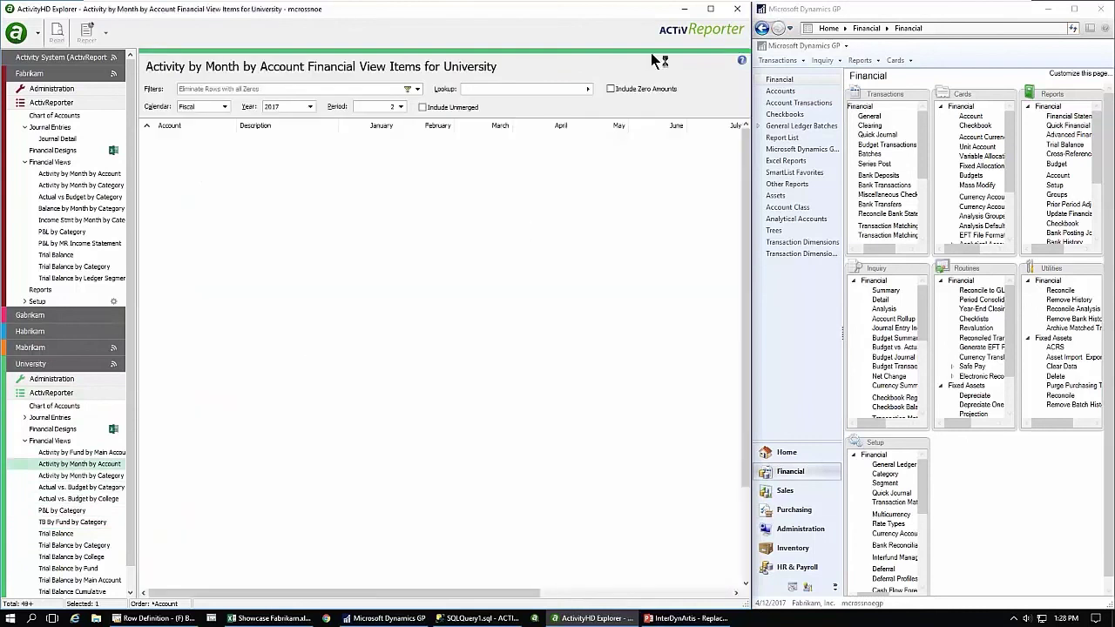
{"action": "left_click", "coordinate": [711, 11]}
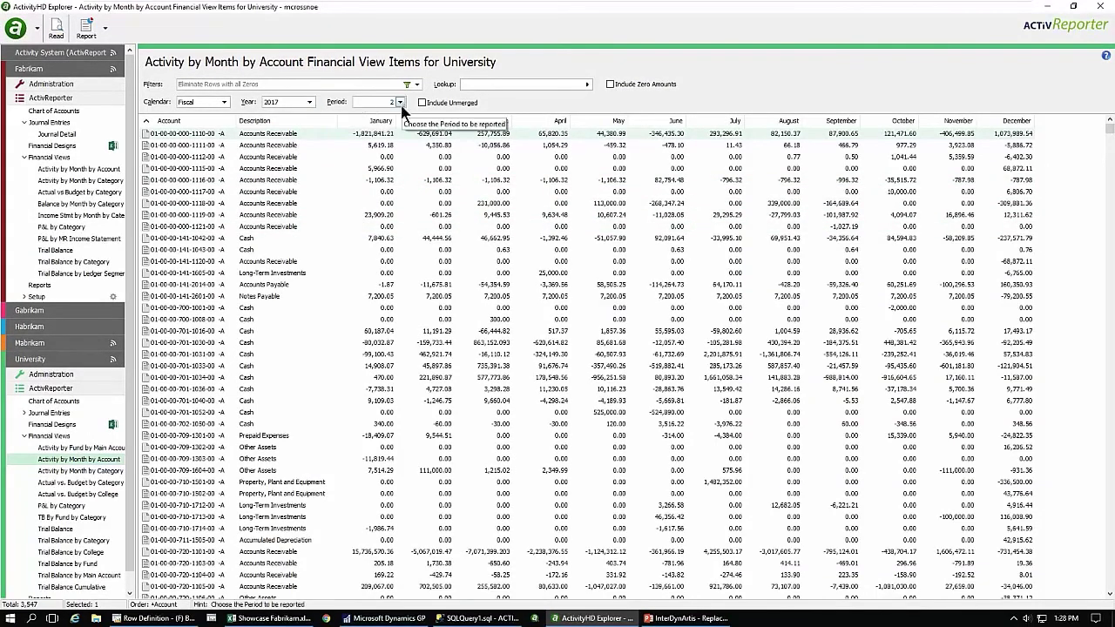
{"action": "left_click", "coordinate": [423, 285]}
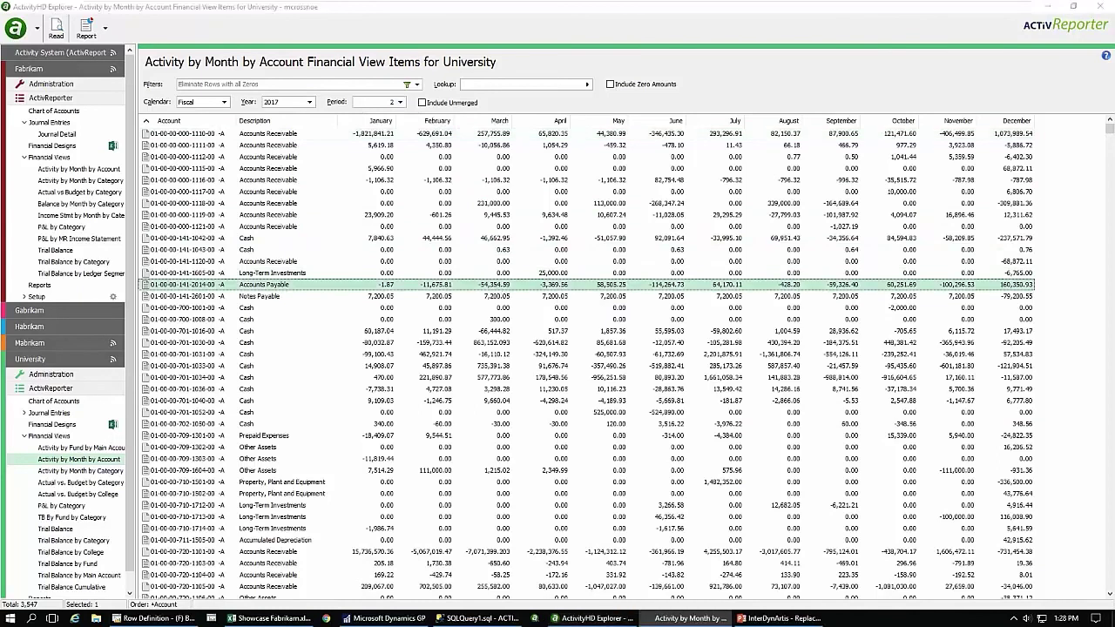
{"action": "double_click", "coordinate": [423, 285]}
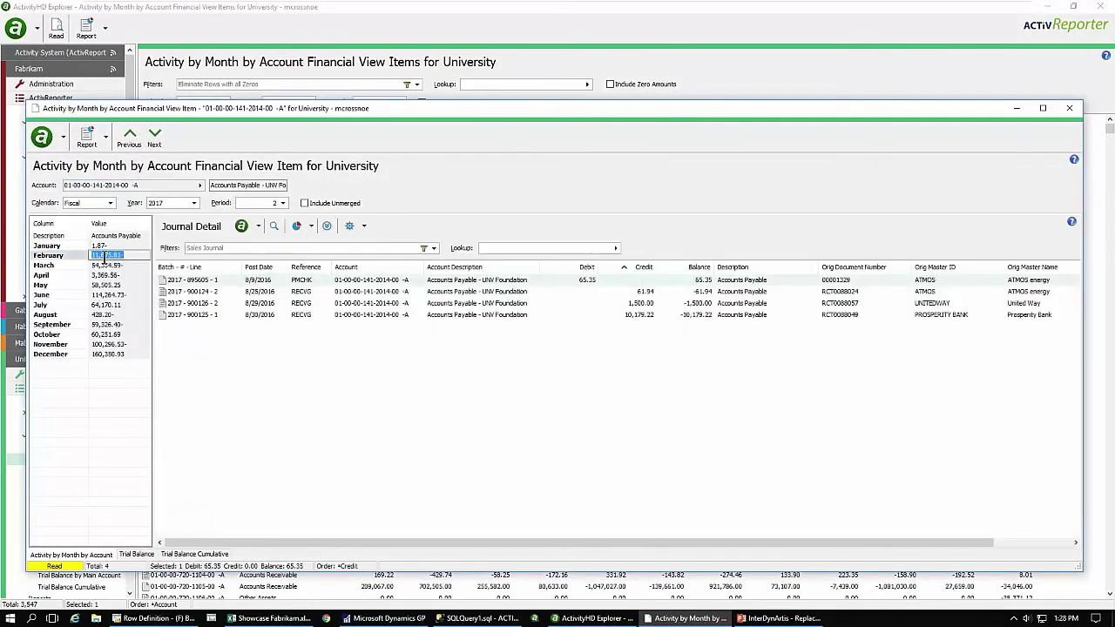
{"action": "left_click", "coordinate": [261, 303]}
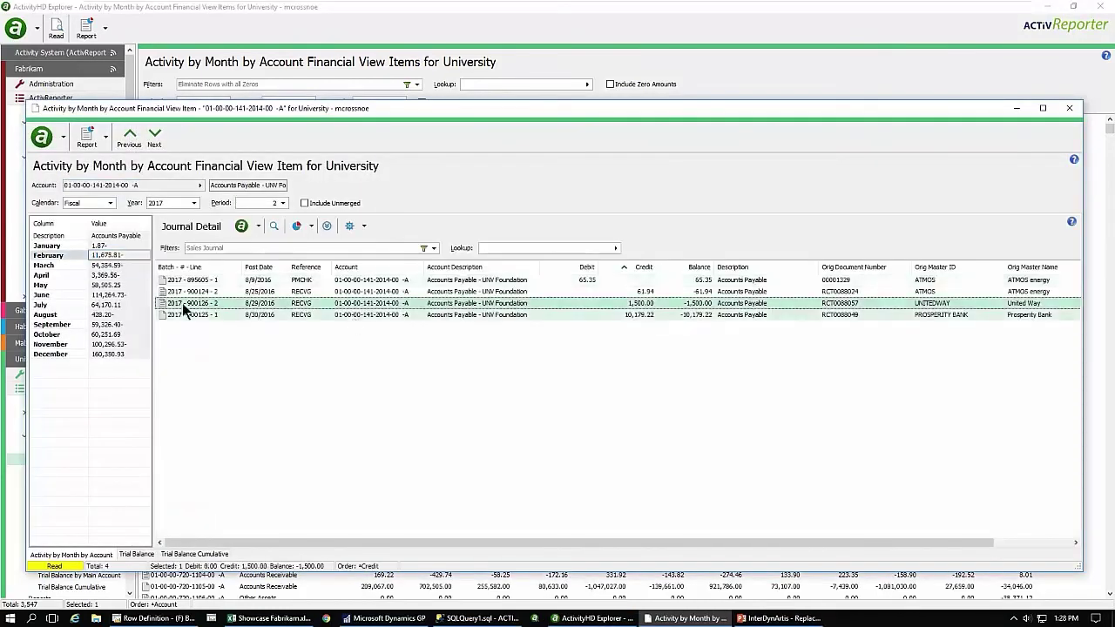
Review the Accounts Payable journal detail for June, September, November and December, and close the item.
{"action": "left_click", "coordinate": [119, 295]}
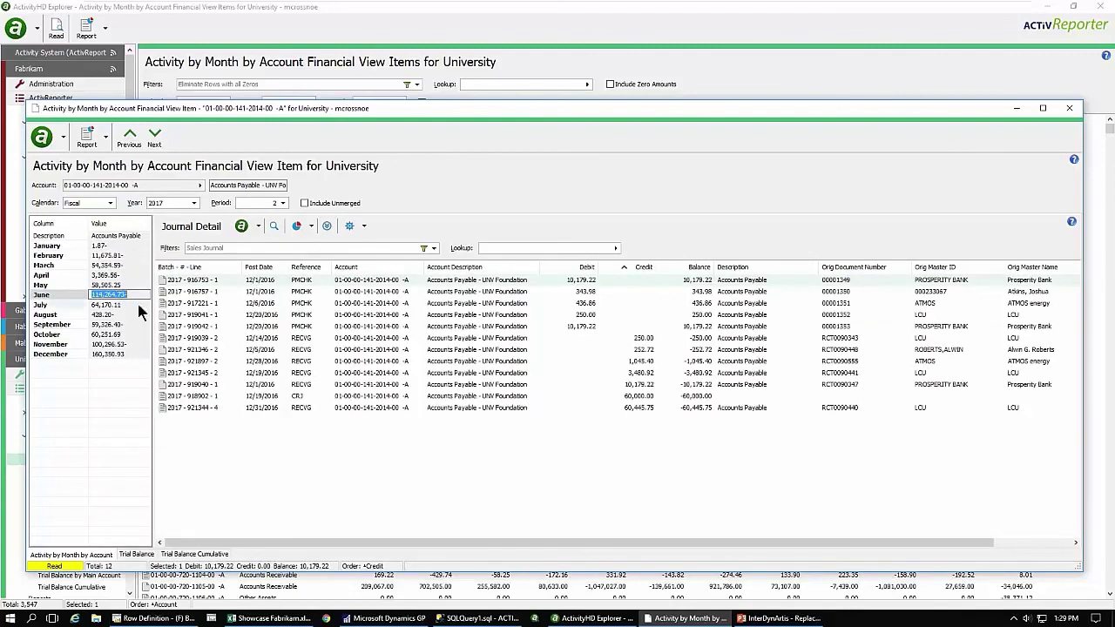
{"action": "left_click", "coordinate": [118, 324]}
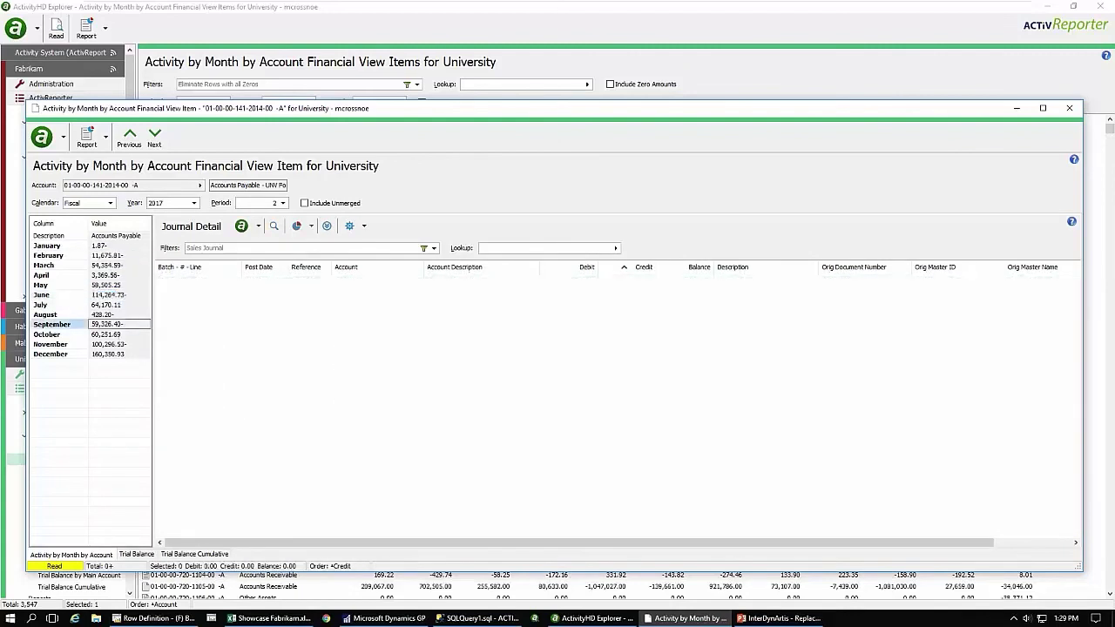
{"action": "left_click", "coordinate": [118, 345]}
{"action": "left_click", "coordinate": [118, 355]}
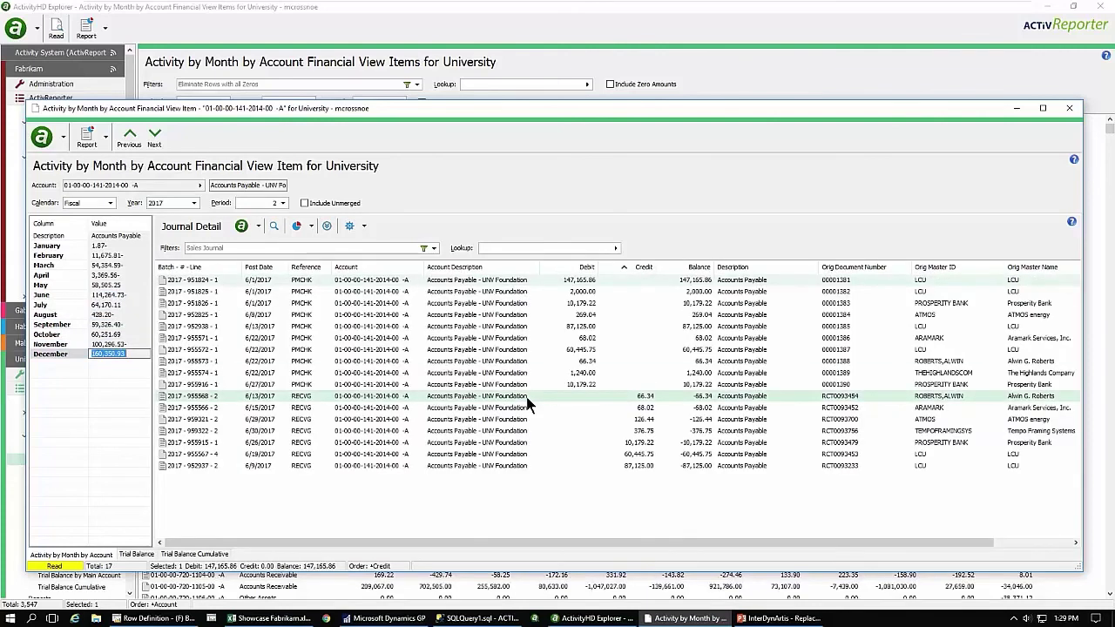
{"action": "left_click", "coordinate": [1069, 108]}
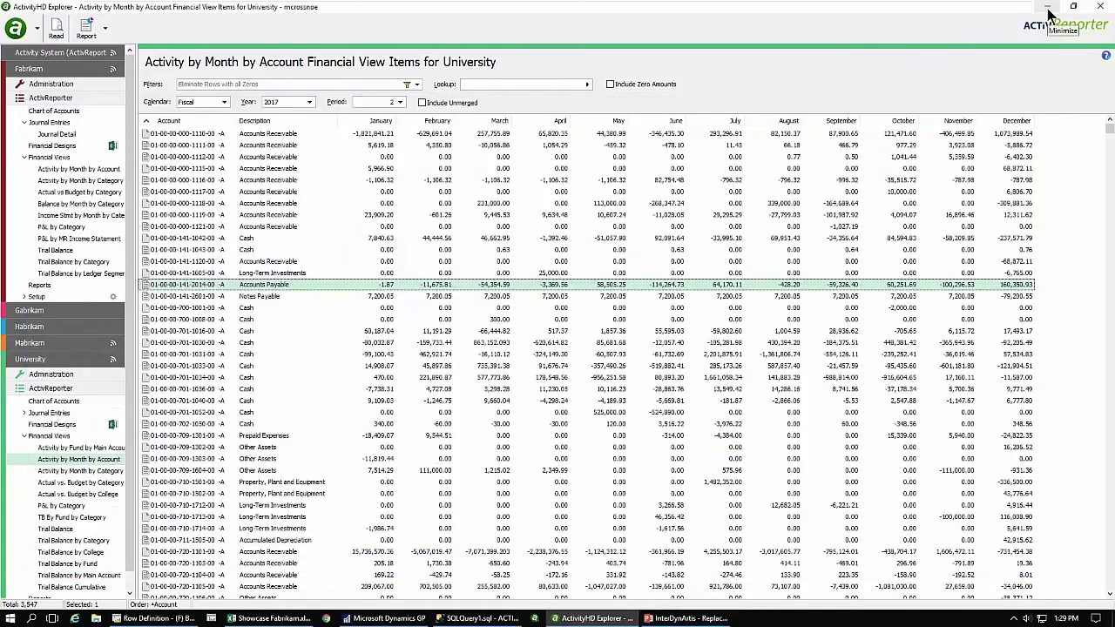
Minimize ActivityHD, switch to the PowerPoint presentation, show the Pricing slide in a maximized window, and highlight its initial implementation price text.
{"action": "left_click", "coordinate": [1047, 8]}
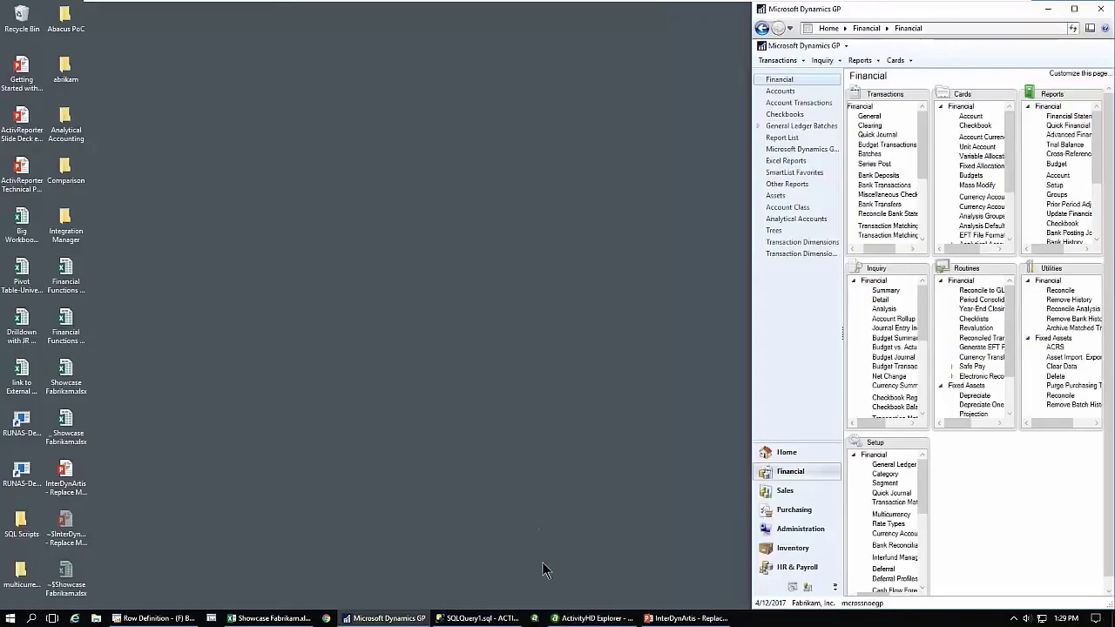
{"action": "left_click", "coordinate": [688, 619]}
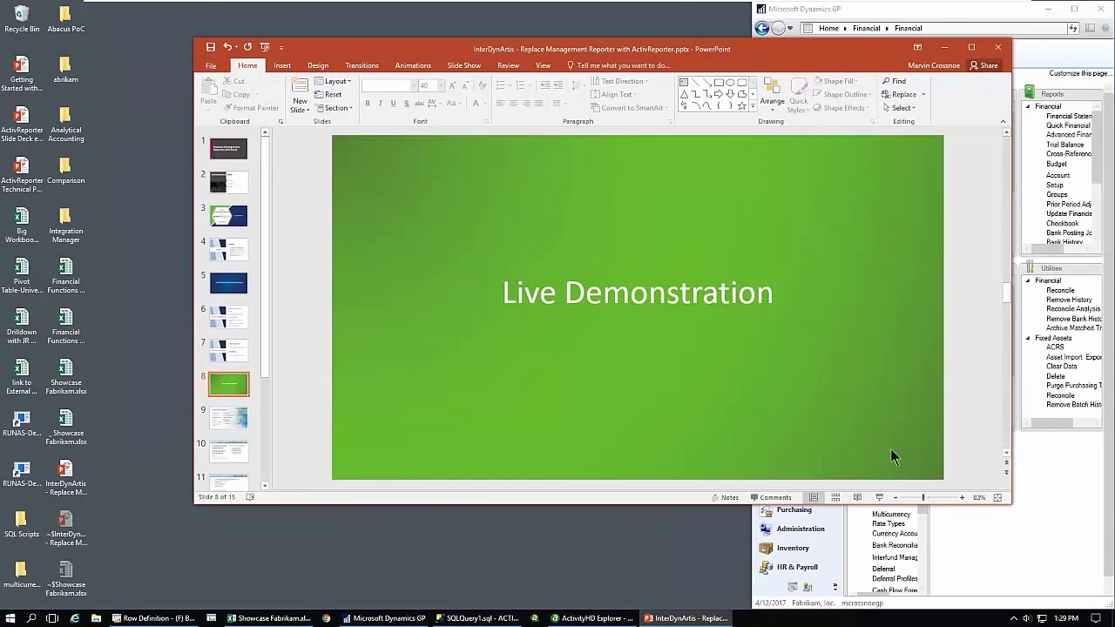
{"action": "left_click", "coordinate": [221, 453]}
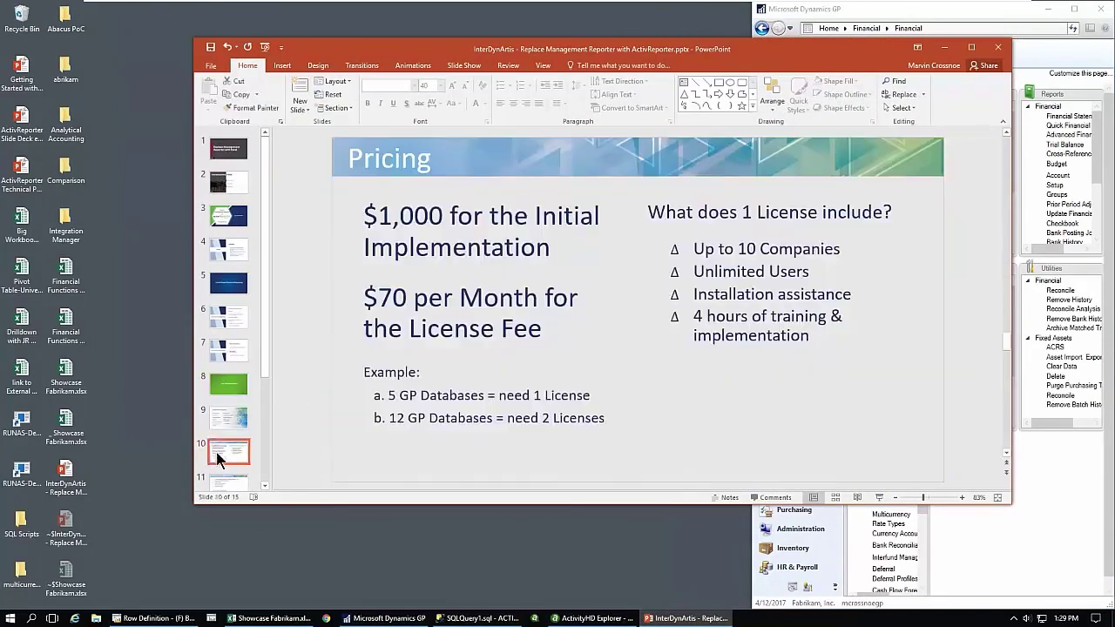
{"action": "left_click", "coordinate": [966, 49]}
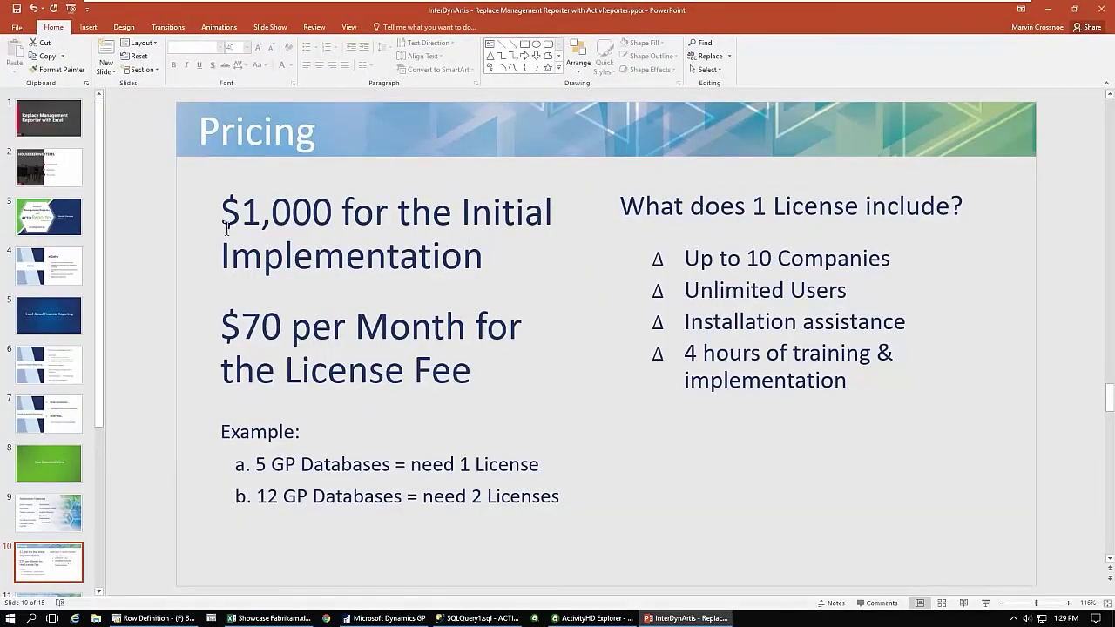
{"action": "left_click_drag", "start_coordinate": [242, 214], "coordinate": [502, 267]}
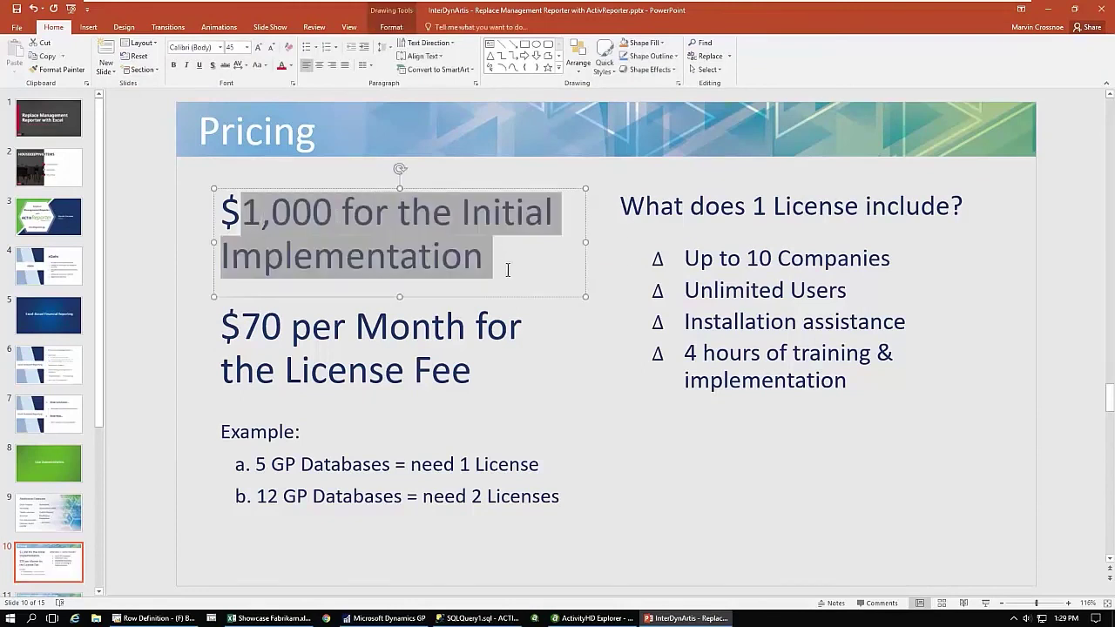